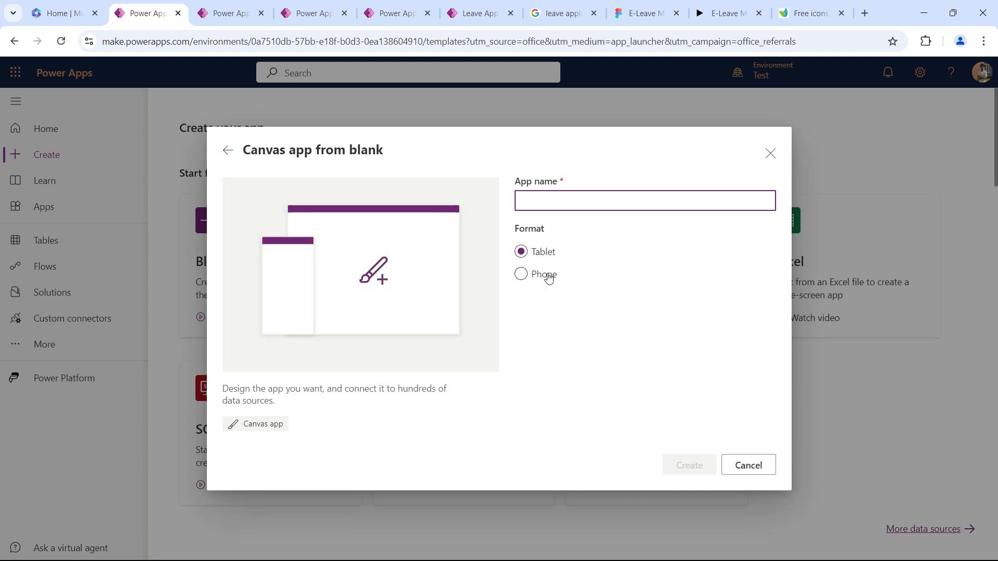
# - Create a blank canvas app named MyLeaveApp in Phone format
pyautogui.click(570, 204)
pyautogui.write('MyLeaveApp')
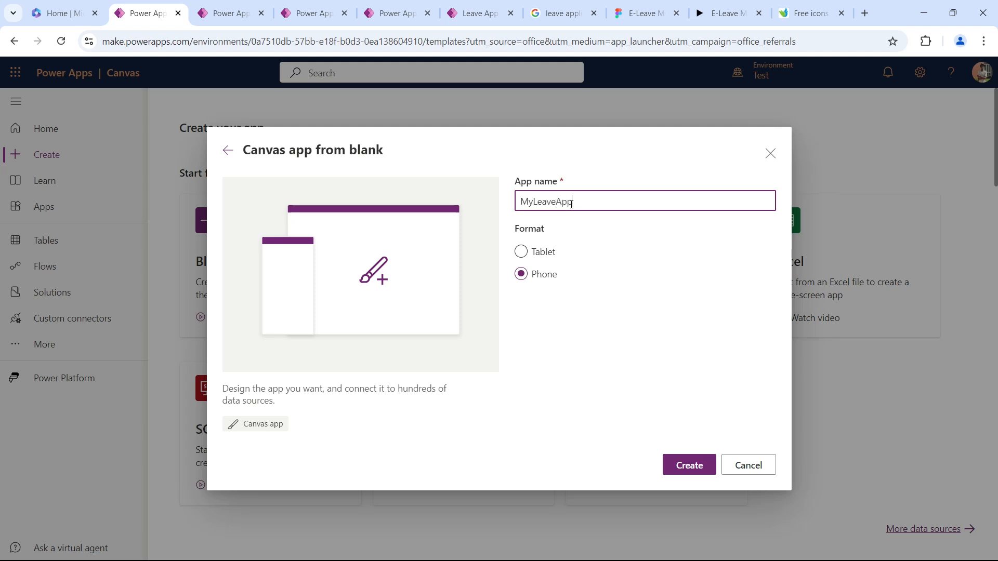
pyautogui.click(690, 466)
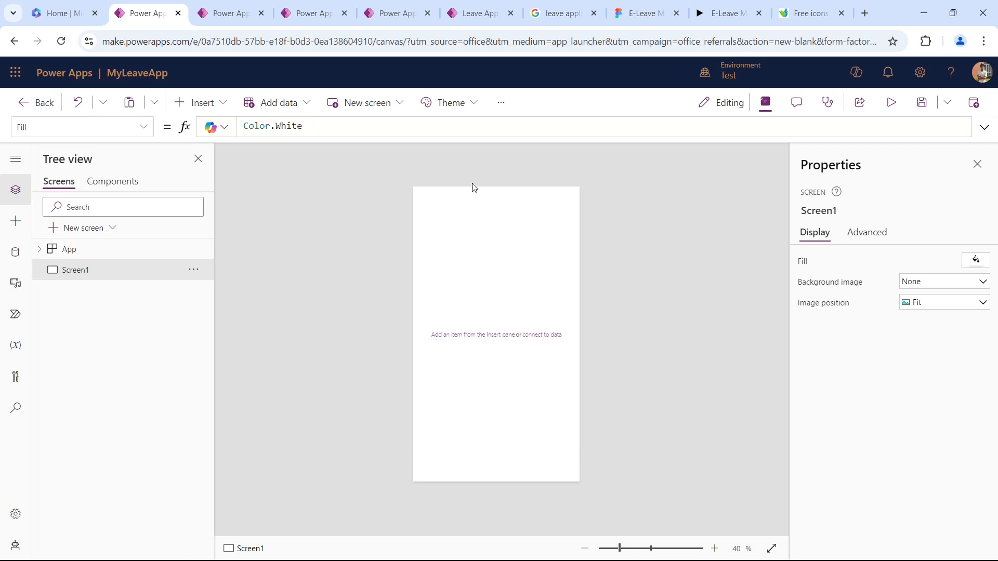
# - Examine the E-Leave mobile design in Figma and the finished Leave App, and return to the MyLeaveApp editor
pyautogui.moveTo(449, 215)
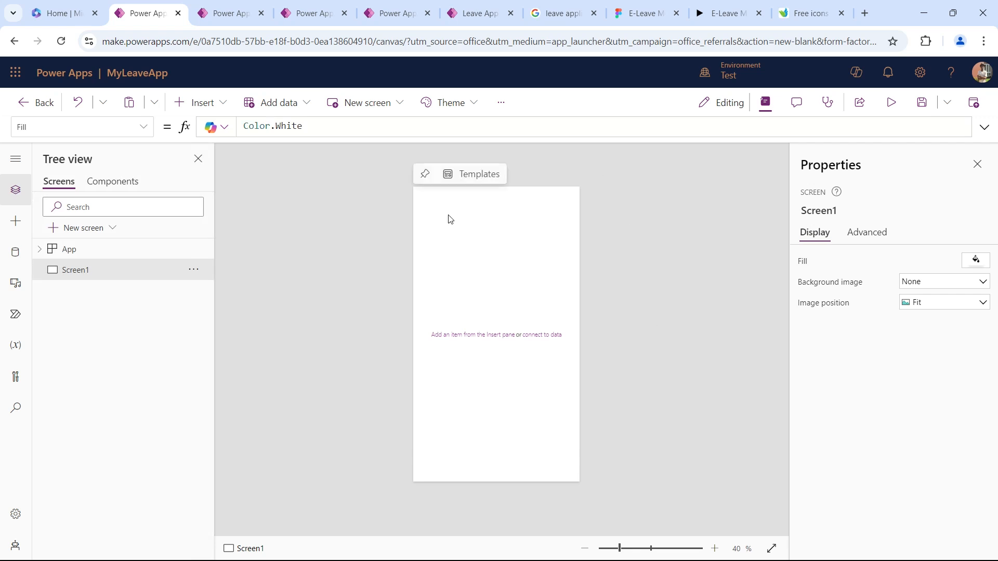
pyautogui.click(648, 13)
pyautogui.scroll(-10, 242, 335)
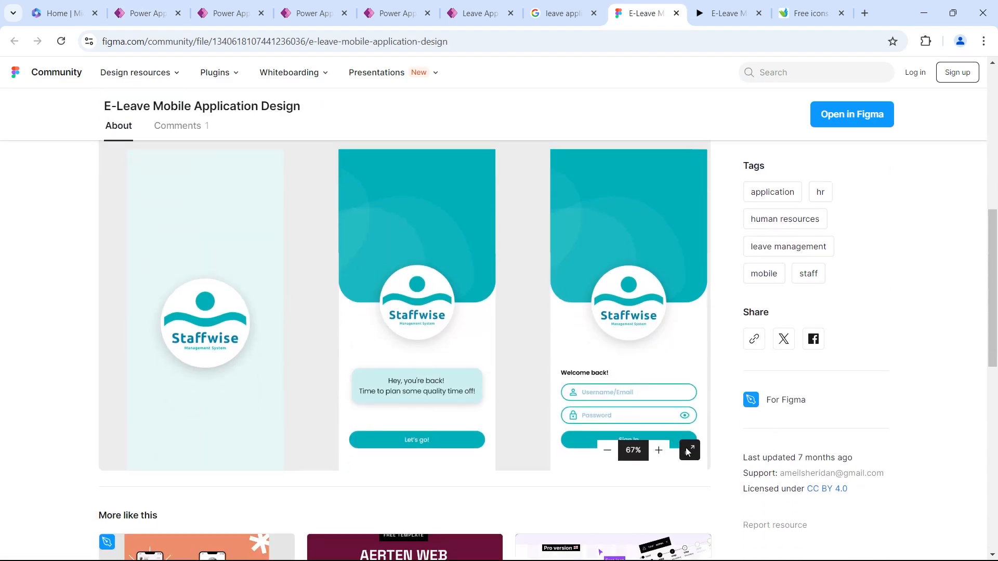
pyautogui.click(688, 450)
pyautogui.moveTo(269, 277); pyautogui.dragTo(312, 279)
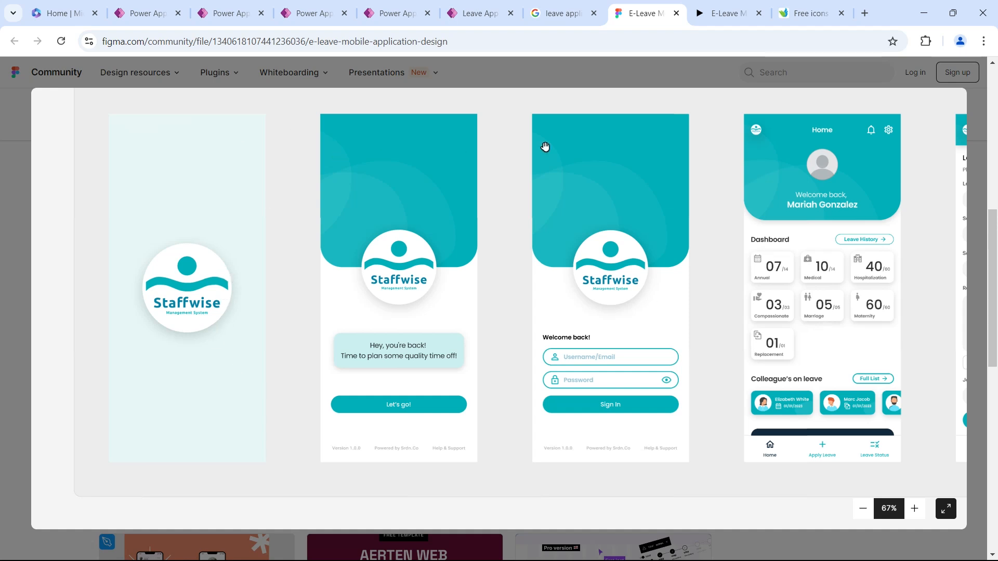
pyautogui.click(487, 20)
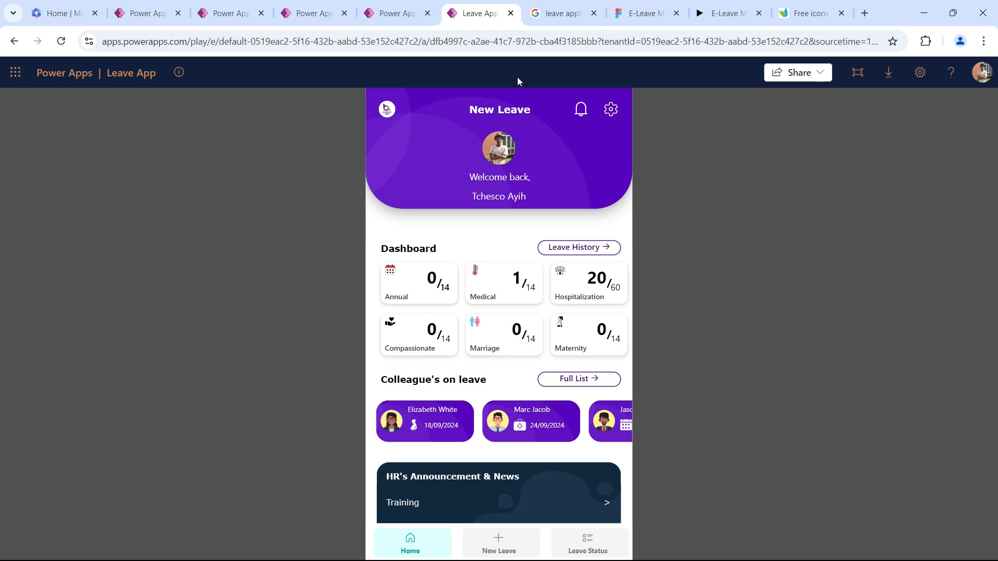
pyautogui.click(645, 3)
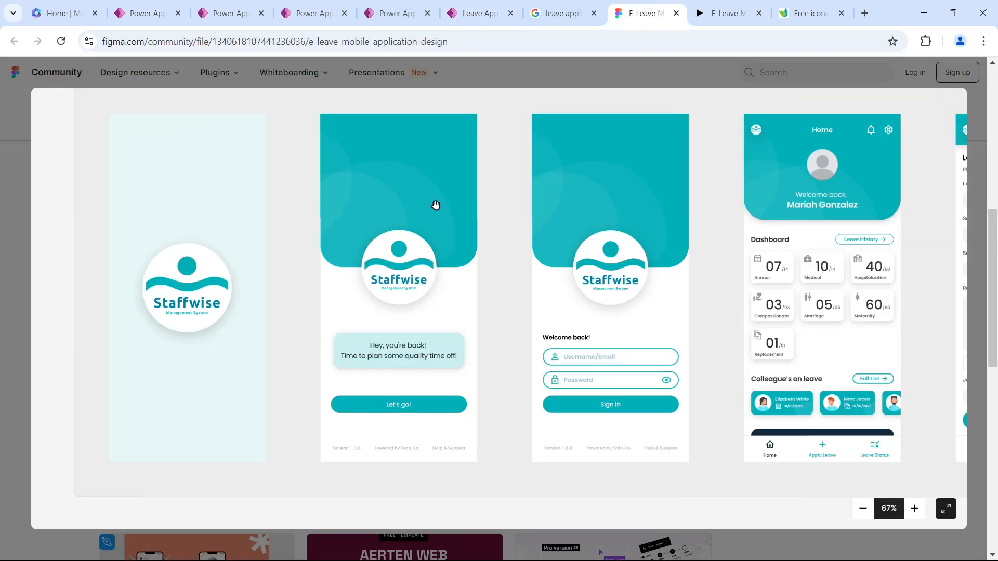
pyautogui.click(476, 7)
pyautogui.click(397, 6)
pyautogui.click(328, 4)
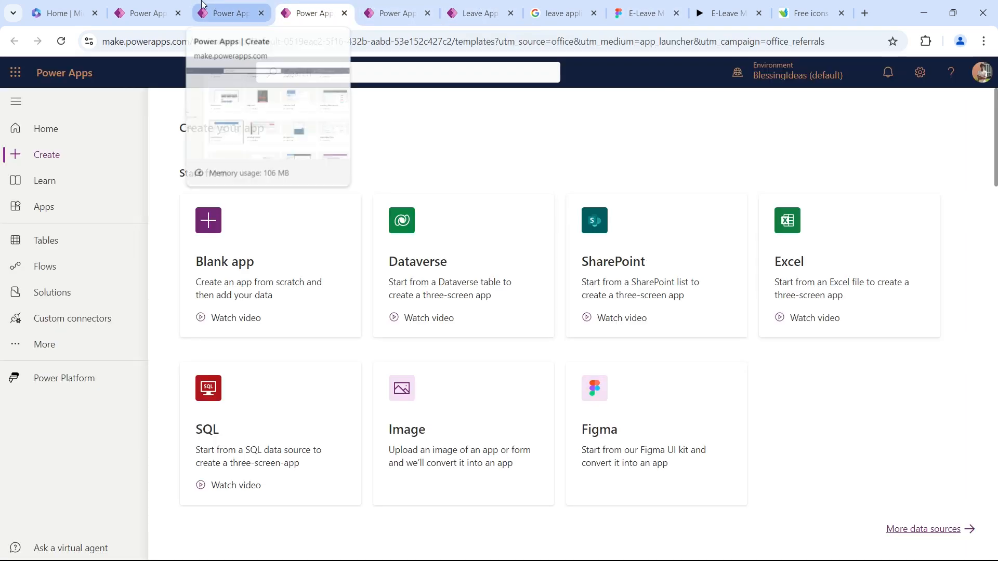
pyautogui.click(162, 8)
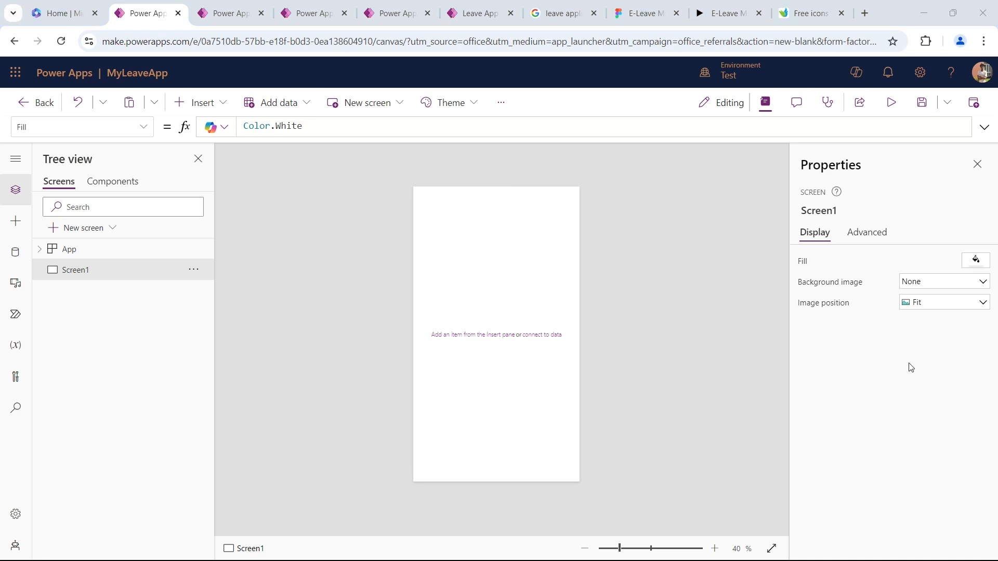
# - Set the fill of Screen1 to the custom hex color F7F2FF
pyautogui.click(890, 359)
pyautogui.click(970, 263)
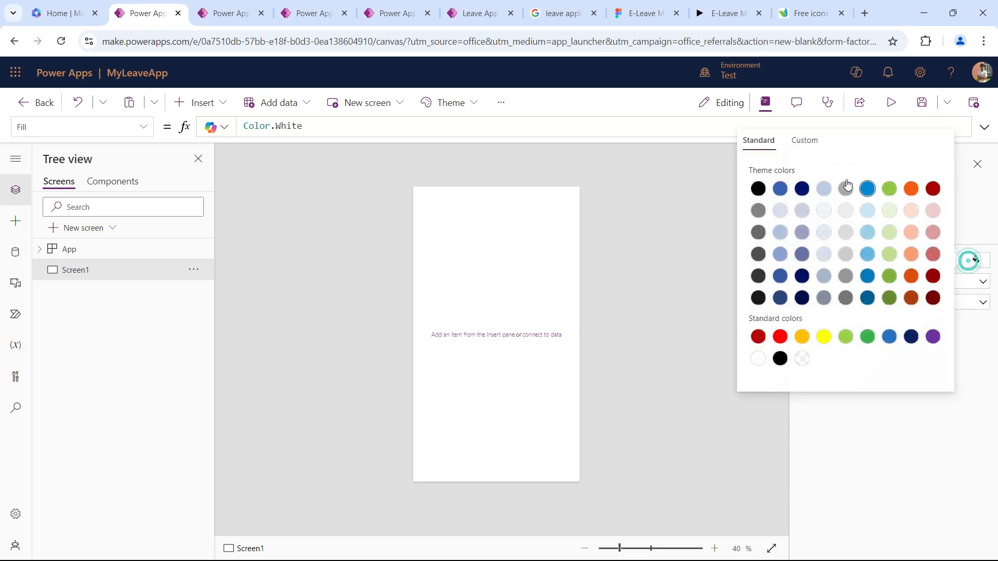
pyautogui.click(815, 141)
pyautogui.doubleClick(798, 381)
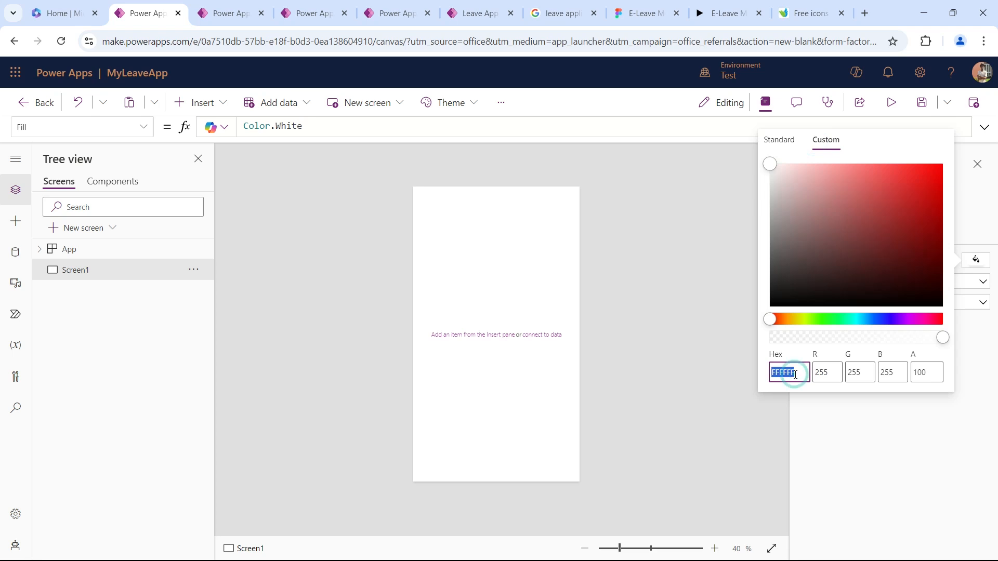
pyautogui.write('F7F2FF')
pyautogui.press('Tab')
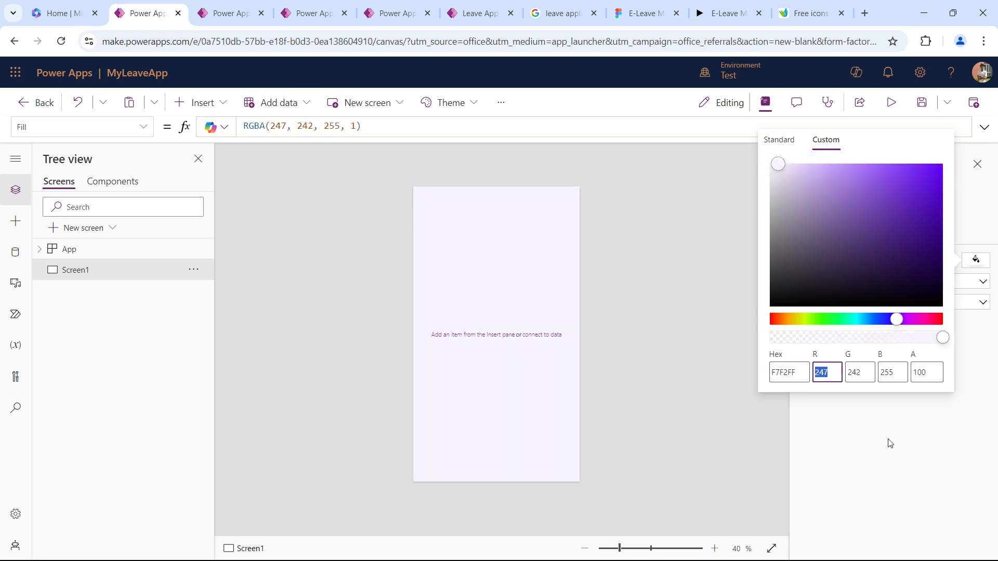
pyautogui.click(888, 439)
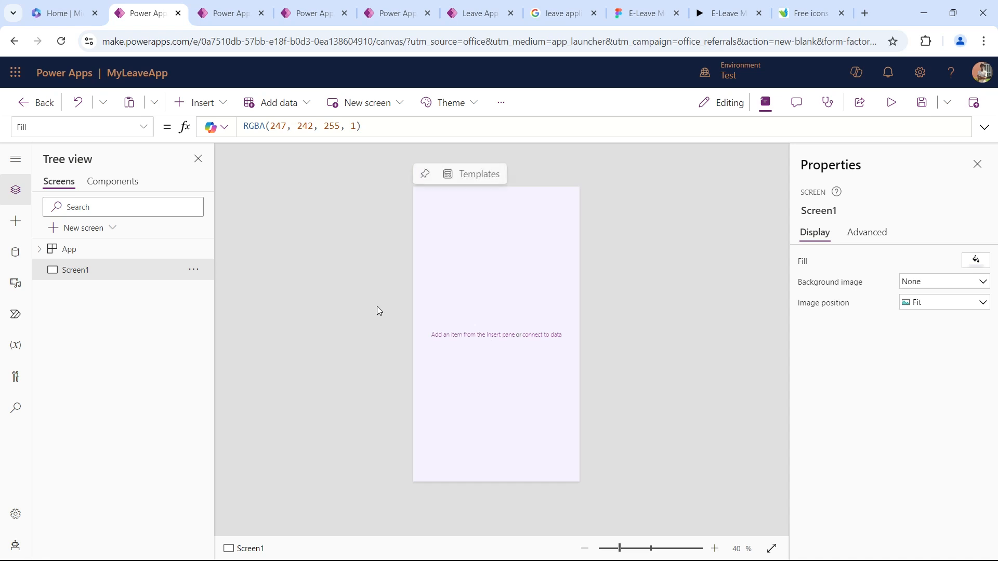
# - Insert a container on the empty Screen1
pyautogui.click(208, 111)
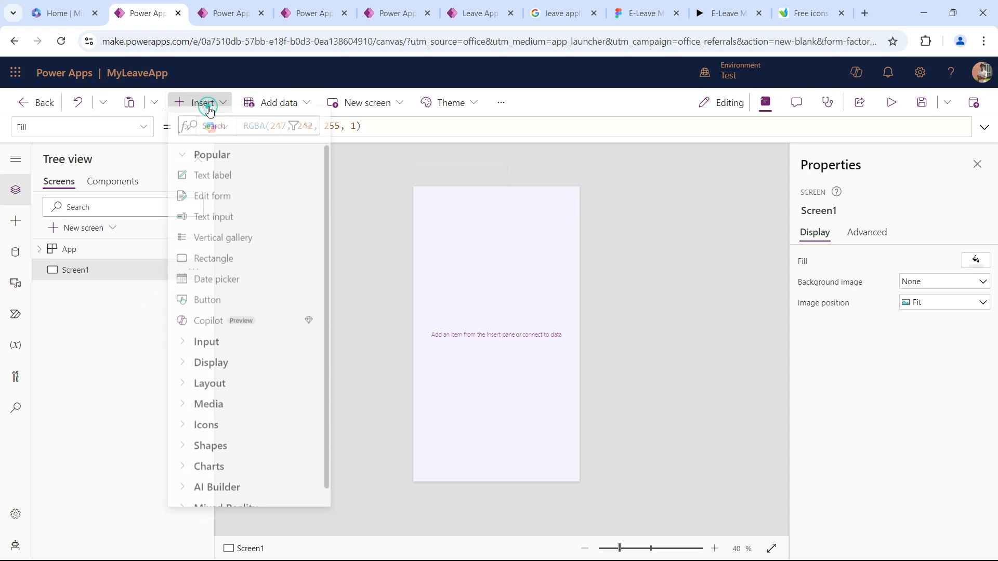
pyautogui.write('cont')
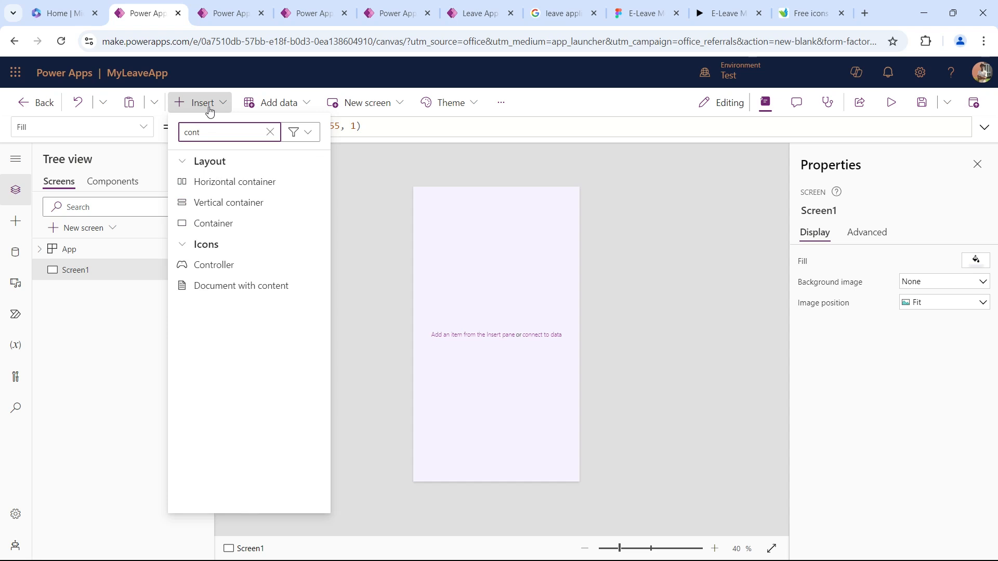
pyautogui.click(235, 227)
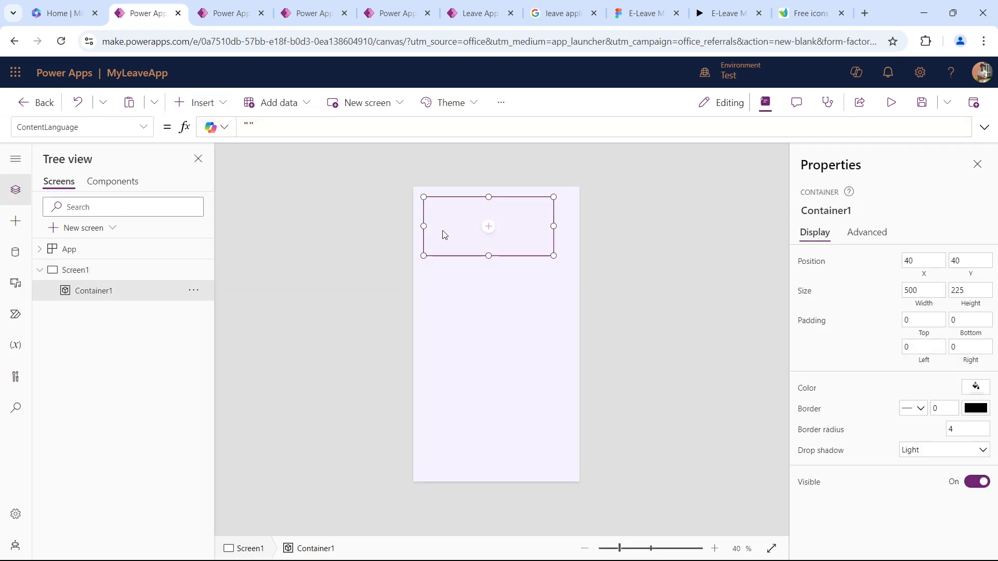
# - Enable modern controls and themes in the app's update settings
pyautogui.click(501, 104)
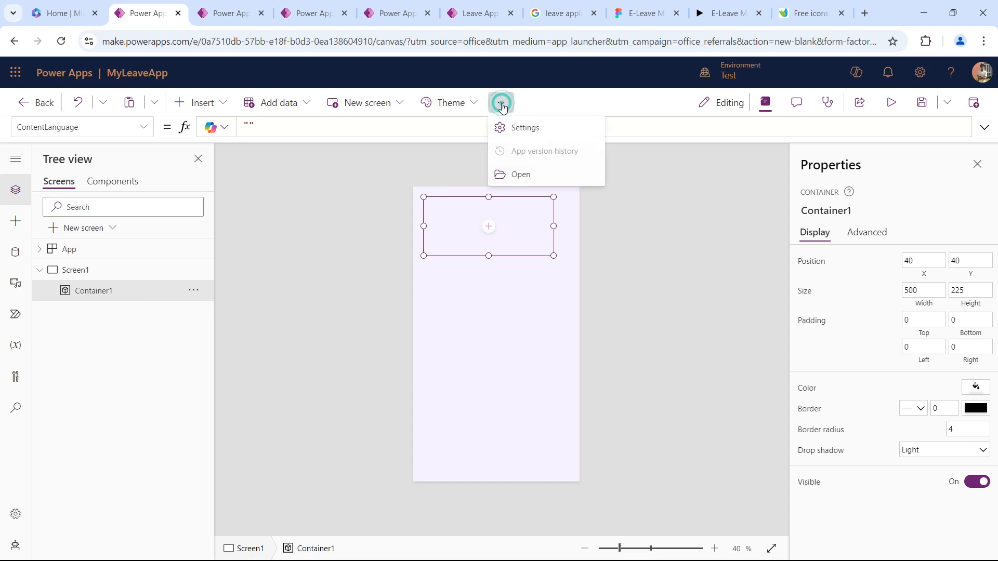
pyautogui.click(523, 129)
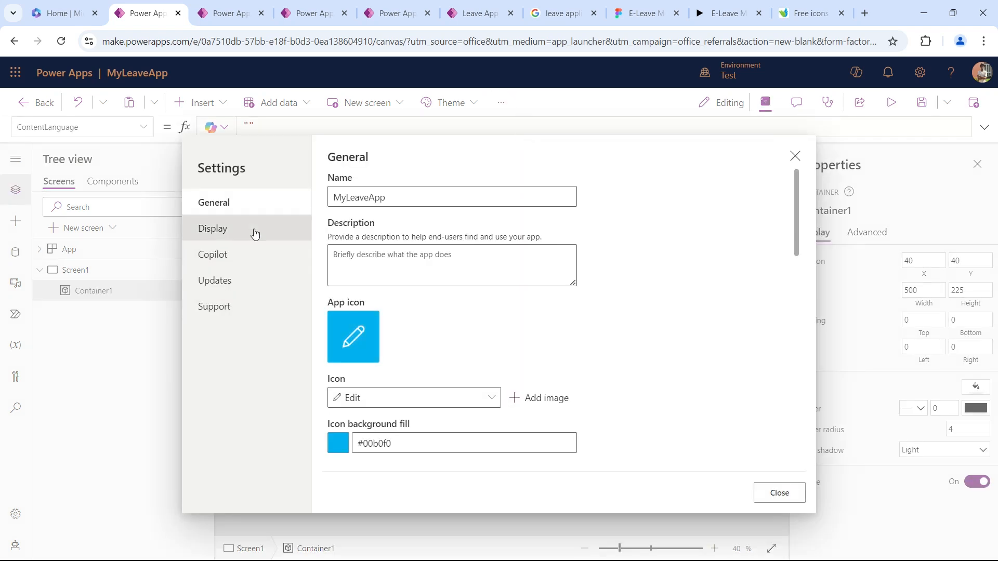
pyautogui.click(254, 253)
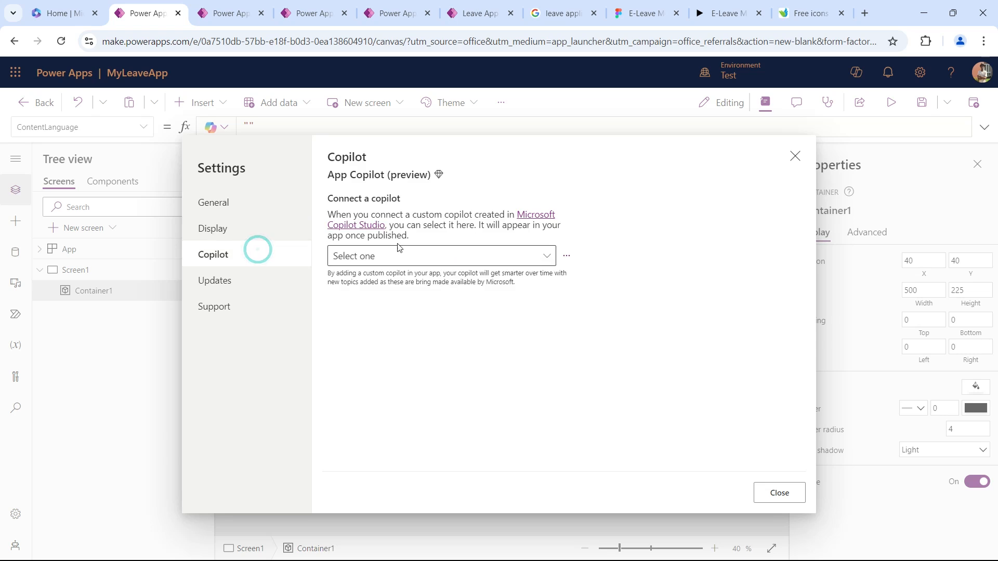
pyautogui.click(230, 241)
pyautogui.scroll(-5, 440, 297)
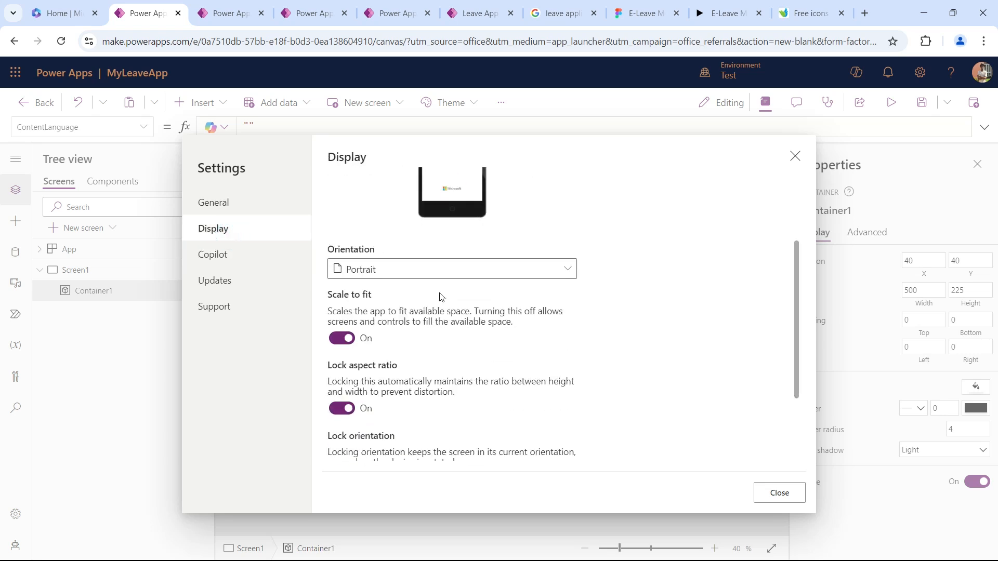
pyautogui.click(237, 281)
pyautogui.scroll(2, 360, 284)
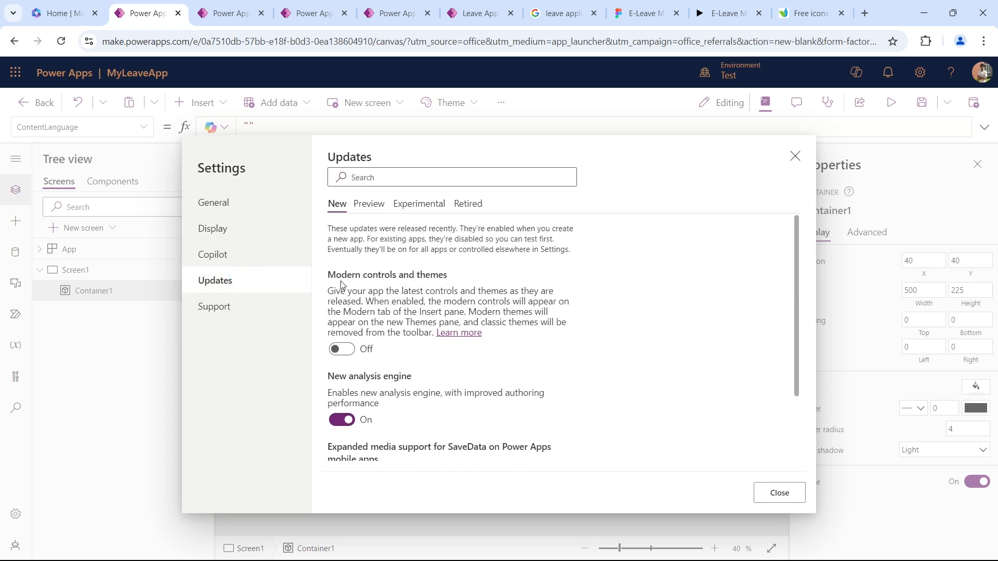
pyautogui.click(350, 353)
pyautogui.click(780, 492)
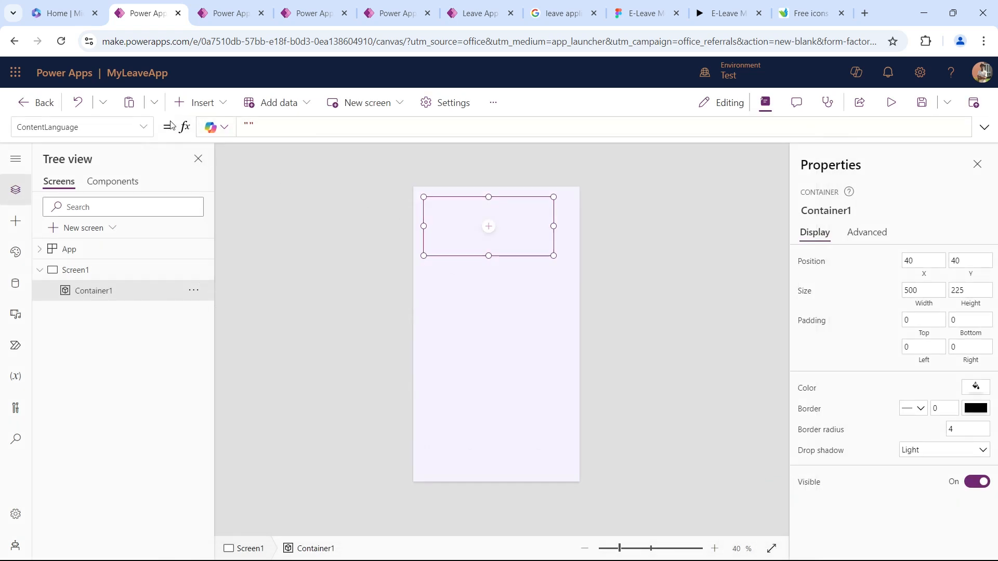
# - Delete the container from Screen1
pyautogui.click(189, 102)
pyautogui.click(190, 102)
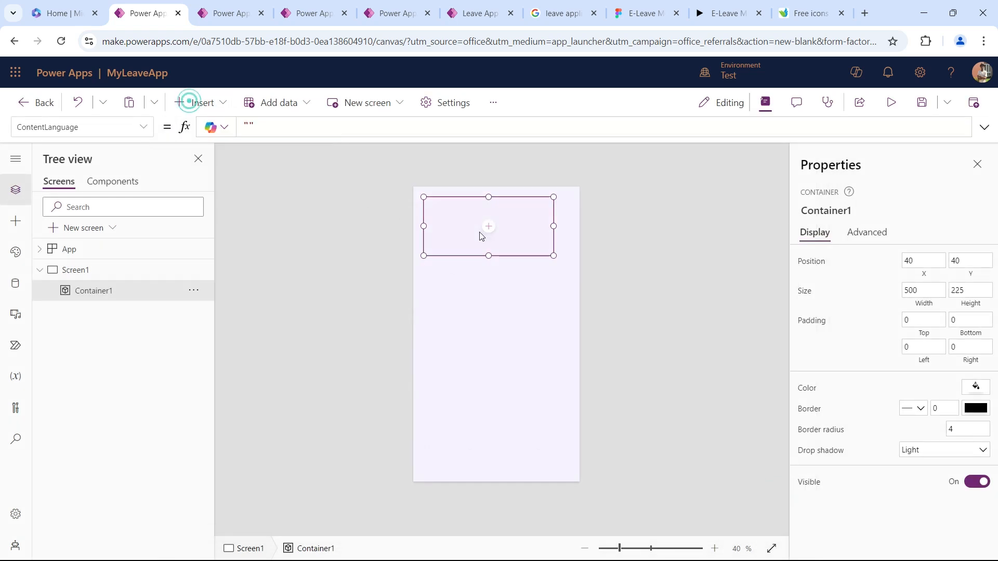
pyautogui.press('Delete')
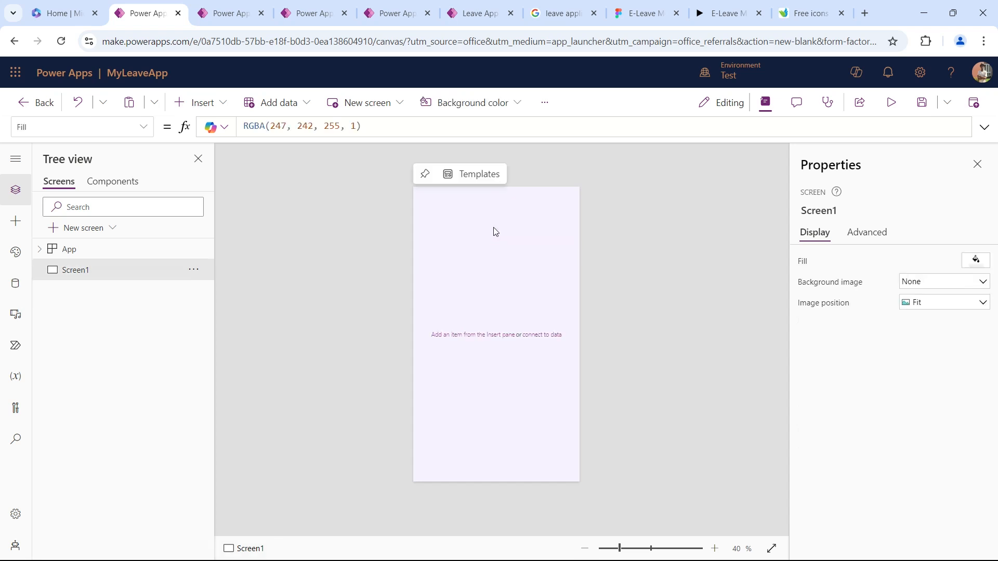
# - Insert a new container on Screen1 and move it down to about X 62, Y 430
pyautogui.click(191, 102)
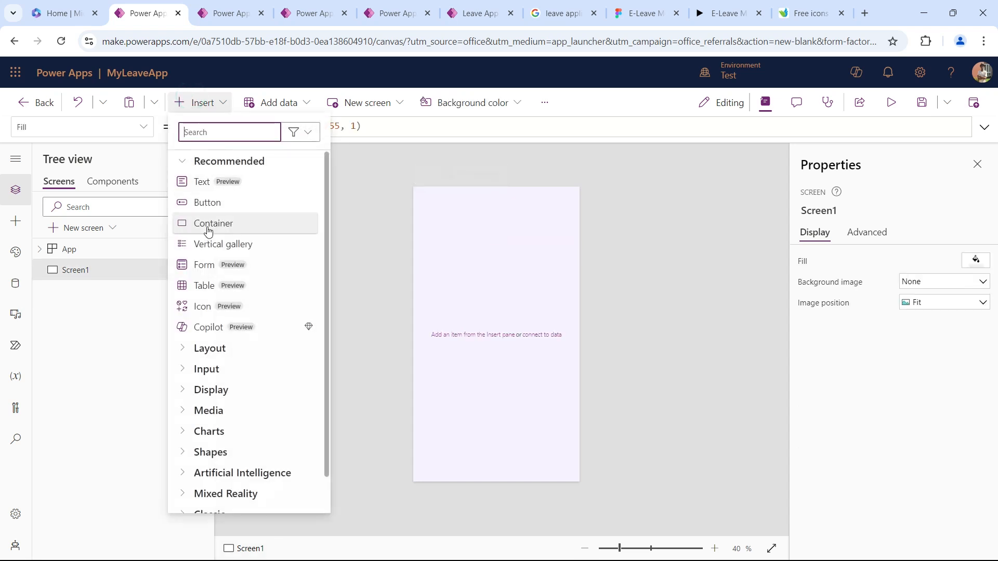
pyautogui.click(209, 227)
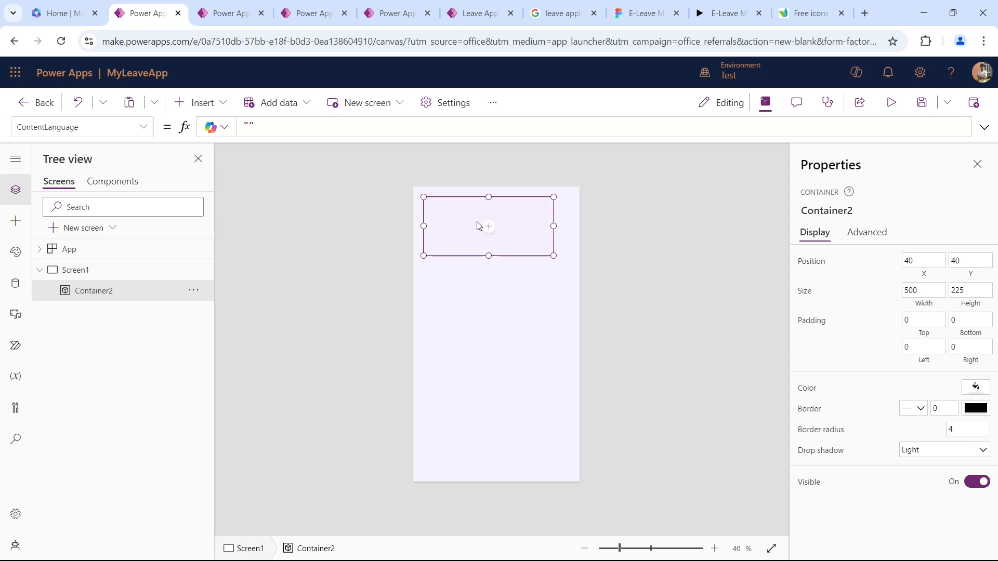
pyautogui.moveTo(462, 197); pyautogui.dragTo(468, 294)
# - Align the container to the center and middle of the screen
pyautogui.click(195, 292)
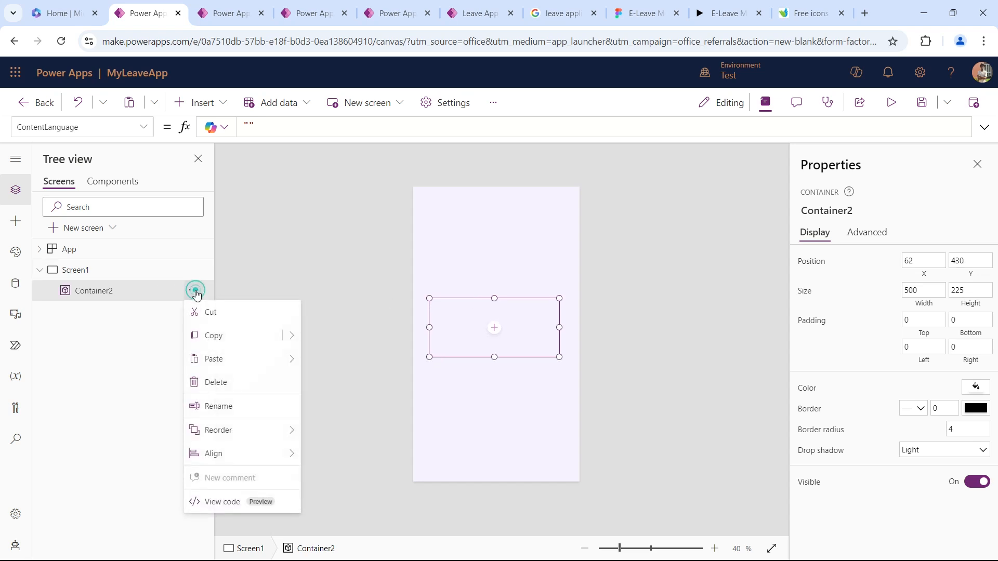
pyautogui.moveTo(269, 435)
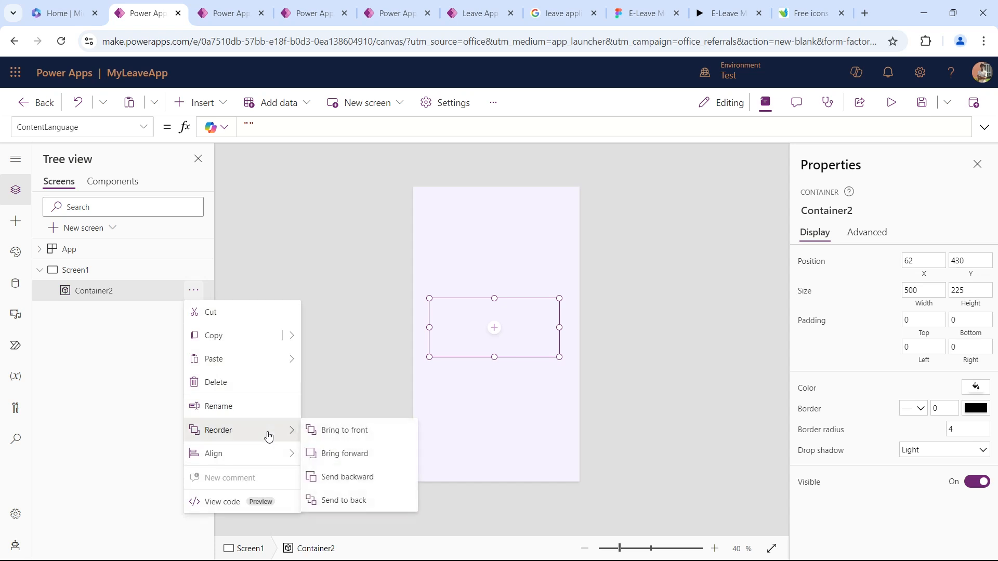
pyautogui.moveTo(272, 454)
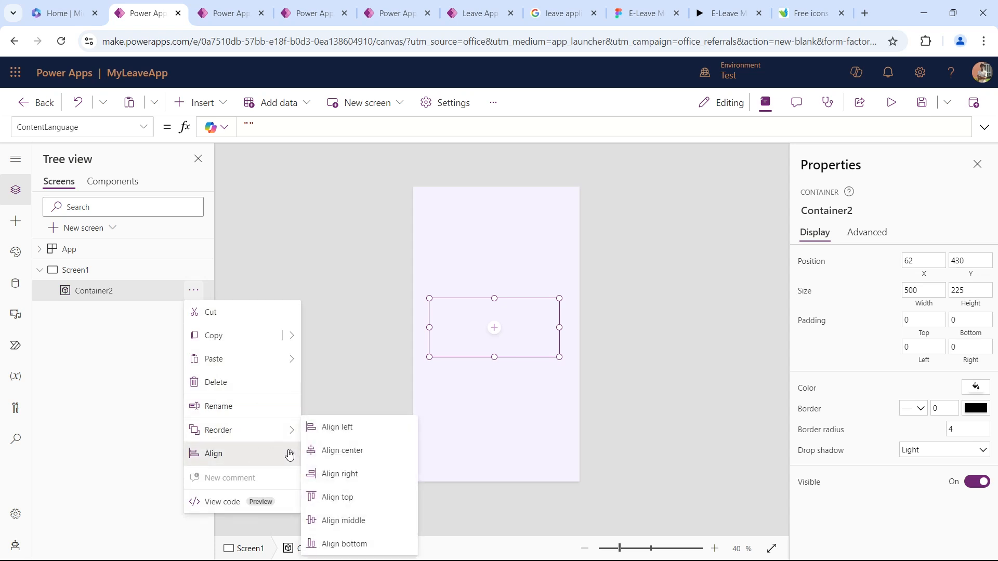
pyautogui.click(322, 461)
pyautogui.click(193, 291)
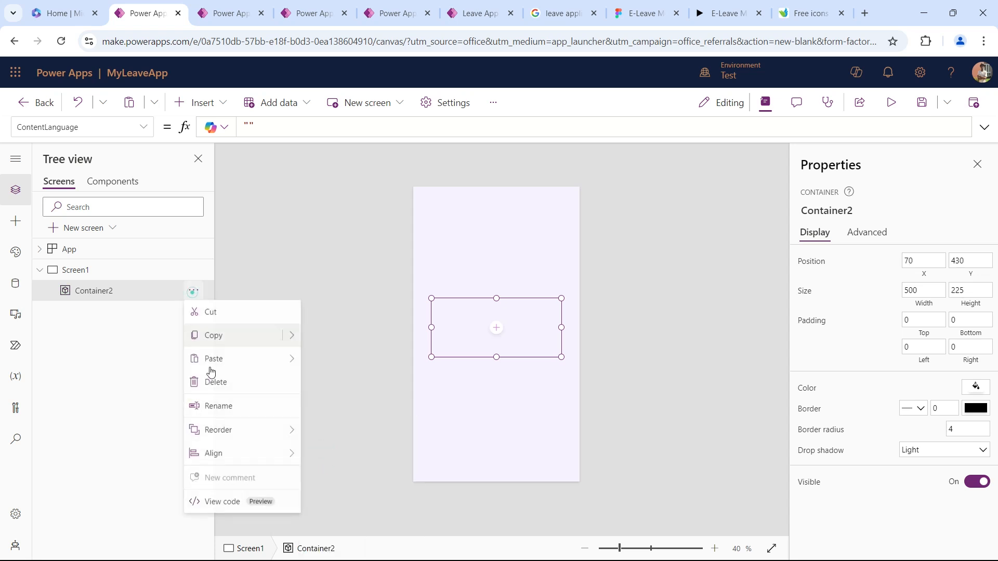
pyautogui.moveTo(241, 456)
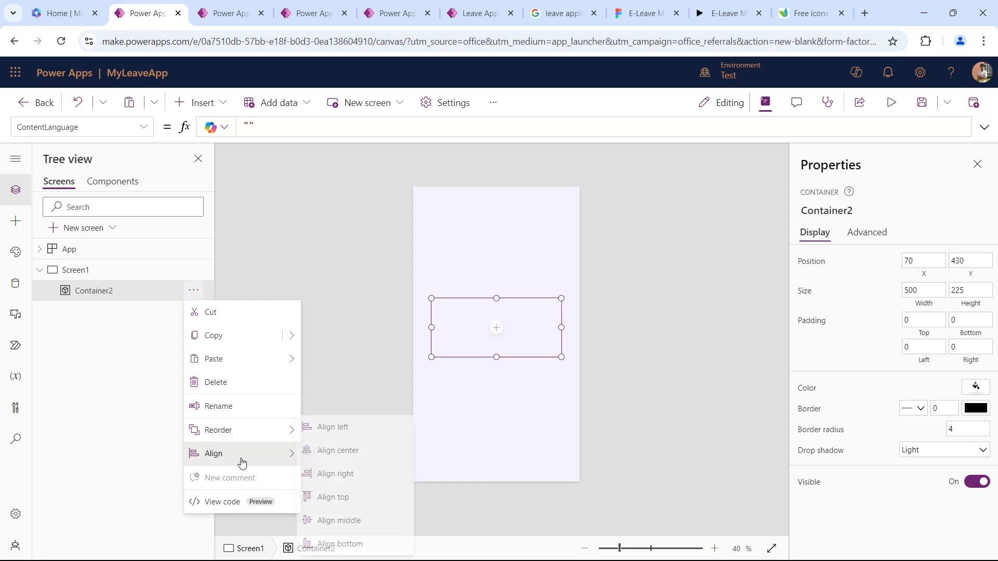
pyautogui.click(335, 520)
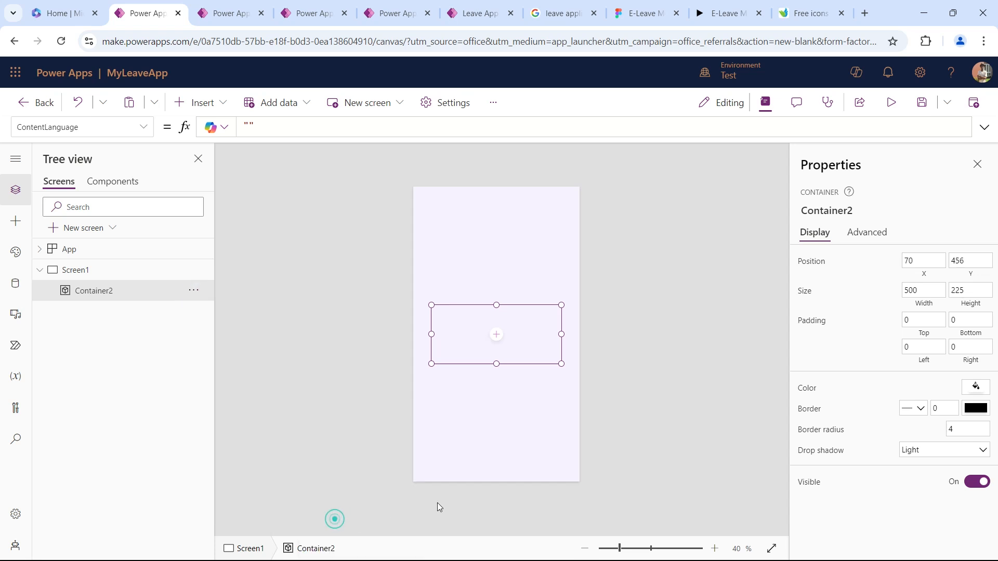
# - Insert an image control inside the container and move it toward the container's middle, at about X 84, Y 0
pyautogui.click(218, 99)
pyautogui.write('im')
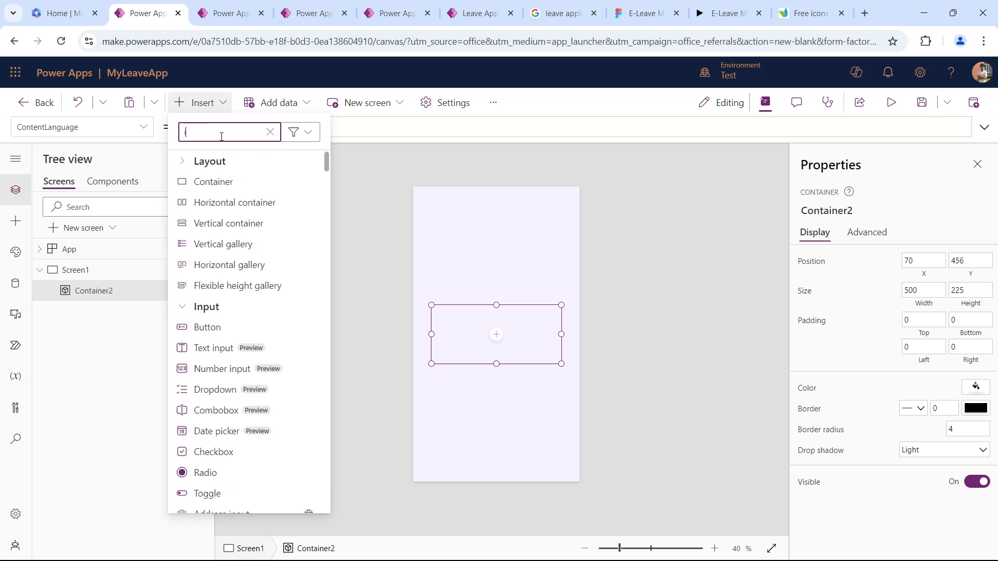
pyautogui.click(211, 224)
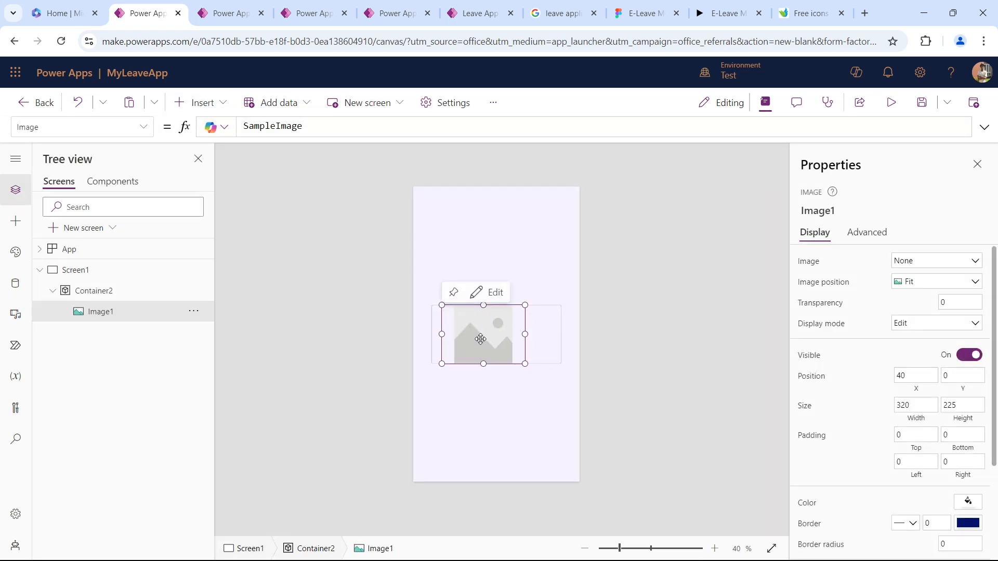
pyautogui.moveTo(487, 338); pyautogui.dragTo(498, 340)
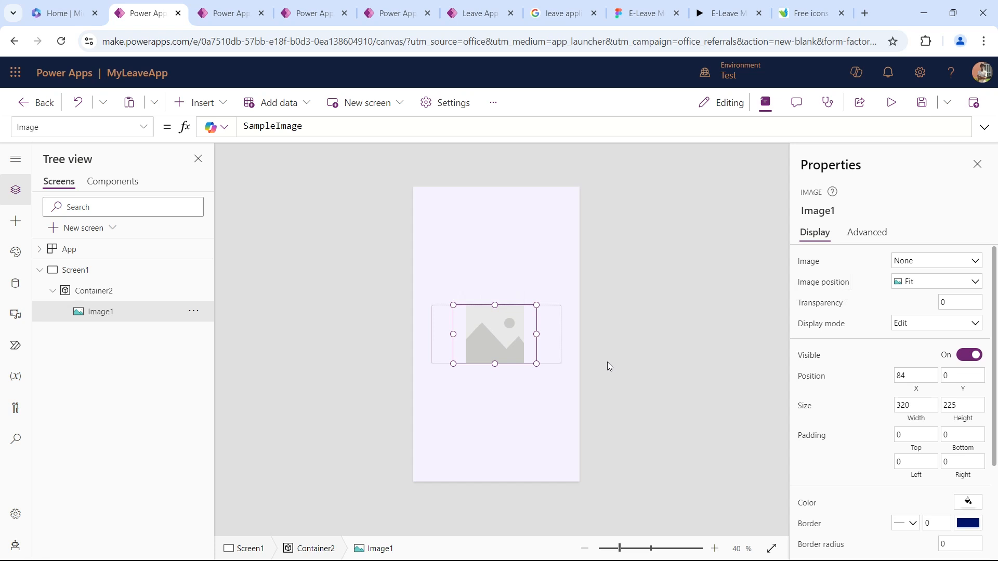
# - Set the width and height of the container on Screen1 to 300 each
pyautogui.moveTo(517, 344)
pyautogui.click(553, 352)
pyautogui.click(922, 295)
pyautogui.write('300')
pyautogui.press('Tab')
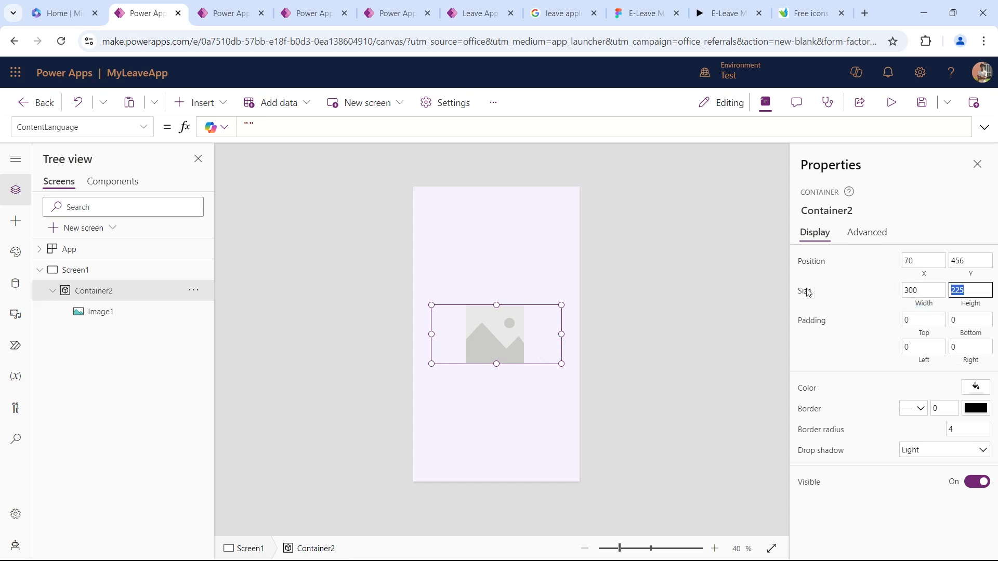
pyautogui.write('300')
pyautogui.press('Tab')
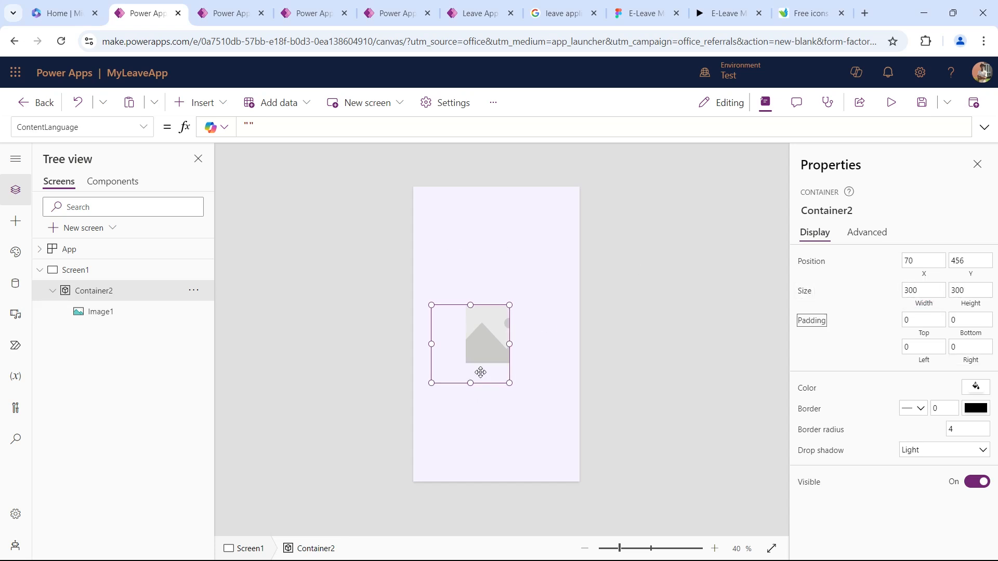
# - Move the image to X 0, Y 0 inside the container and resize it to 300 by 300
pyautogui.moveTo(468, 346); pyautogui.dragTo(444, 329)
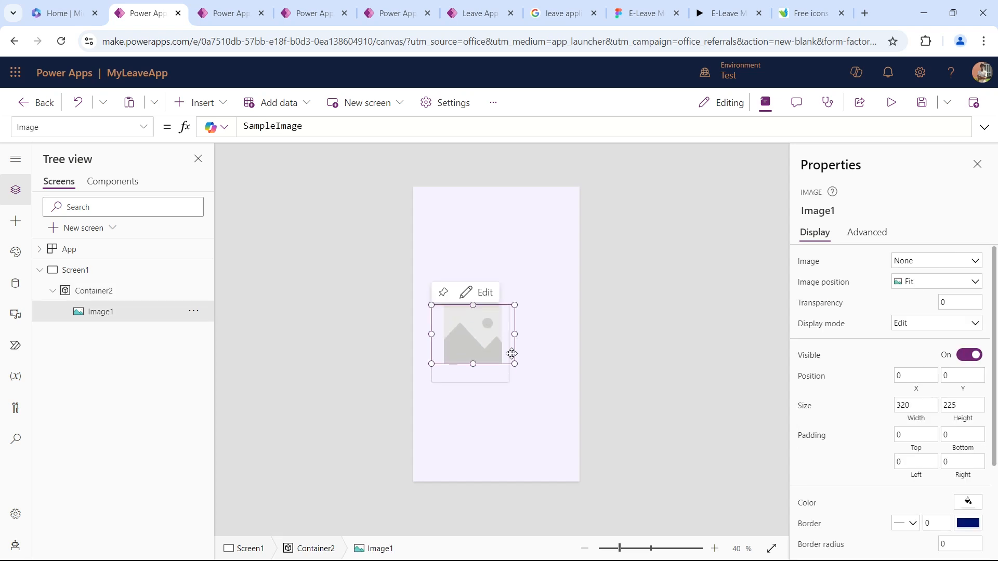
pyautogui.moveTo(472, 364); pyautogui.dragTo(470, 405)
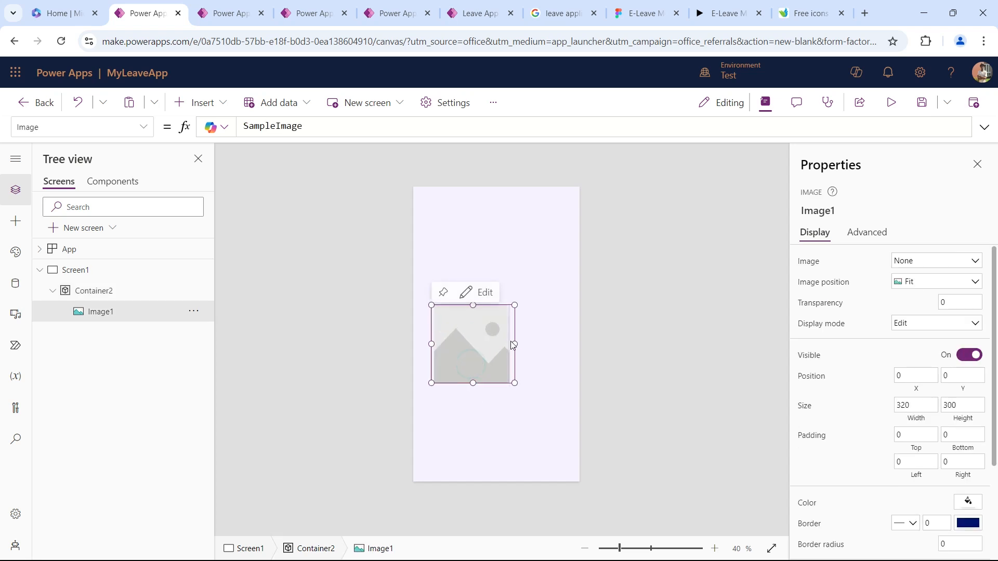
pyautogui.moveTo(515, 344); pyautogui.dragTo(510, 345)
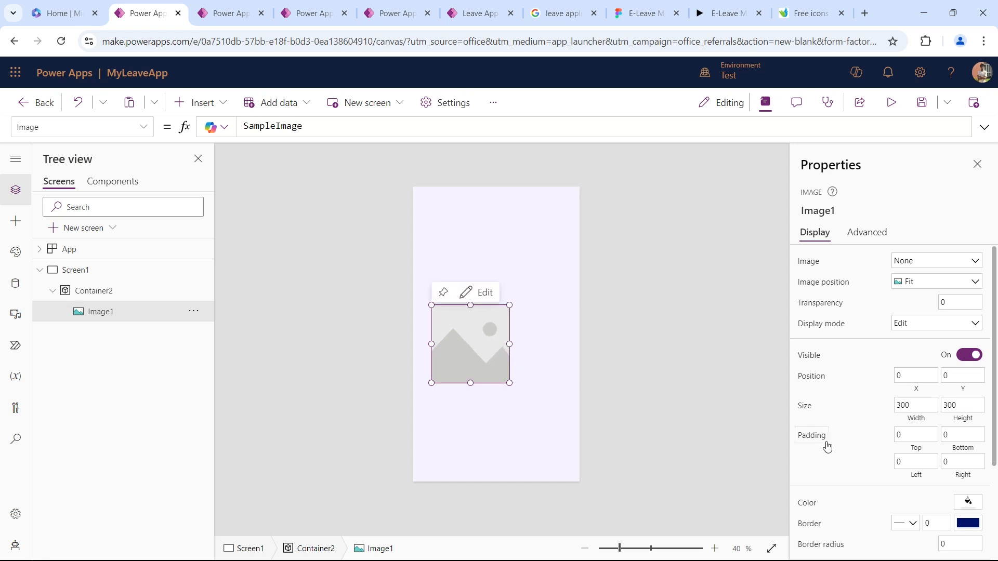
pyautogui.click(958, 404)
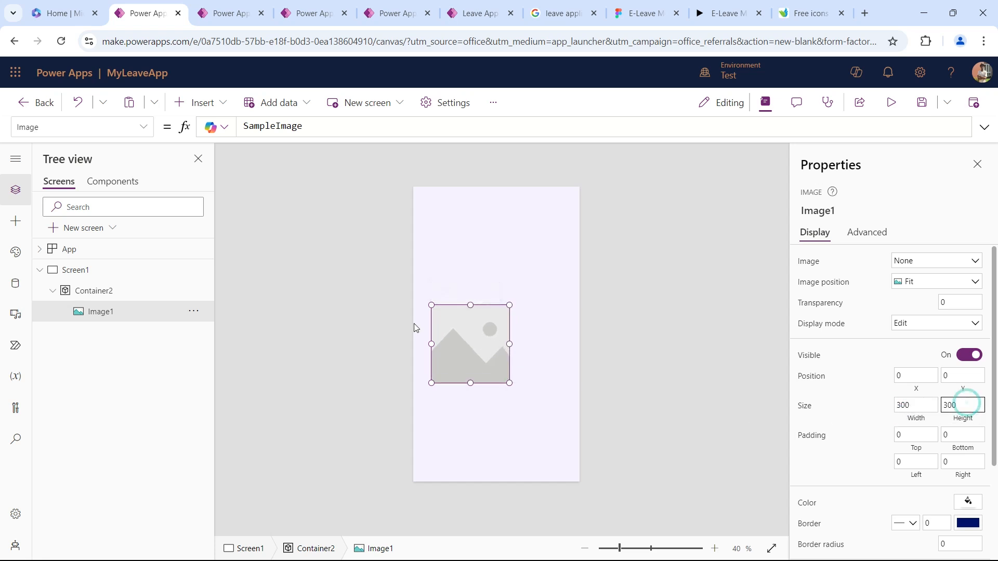
# - Align the resized container to the center and middle of the screen
pyautogui.click(194, 301)
pyautogui.click(194, 296)
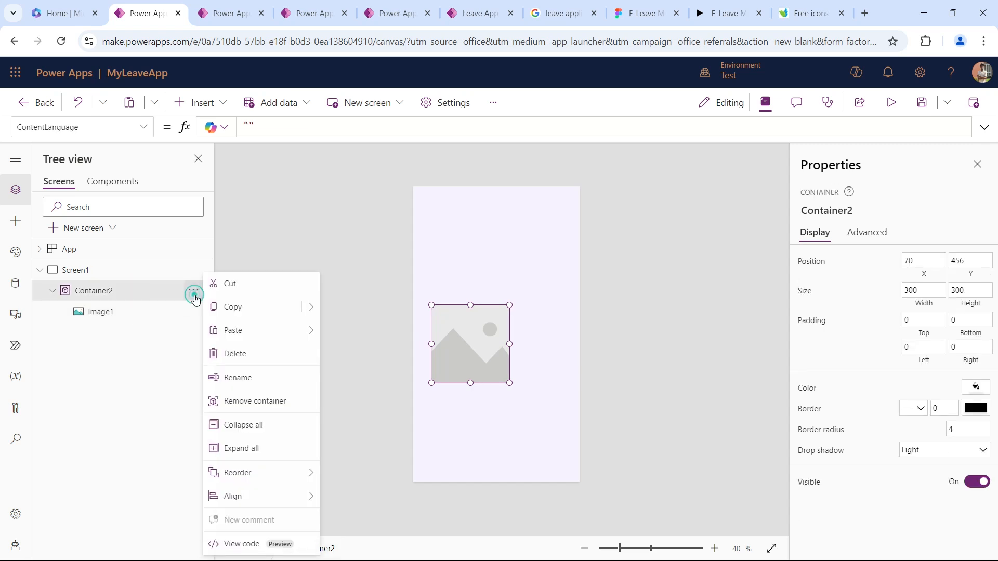
pyautogui.moveTo(286, 474)
pyautogui.moveTo(289, 494)
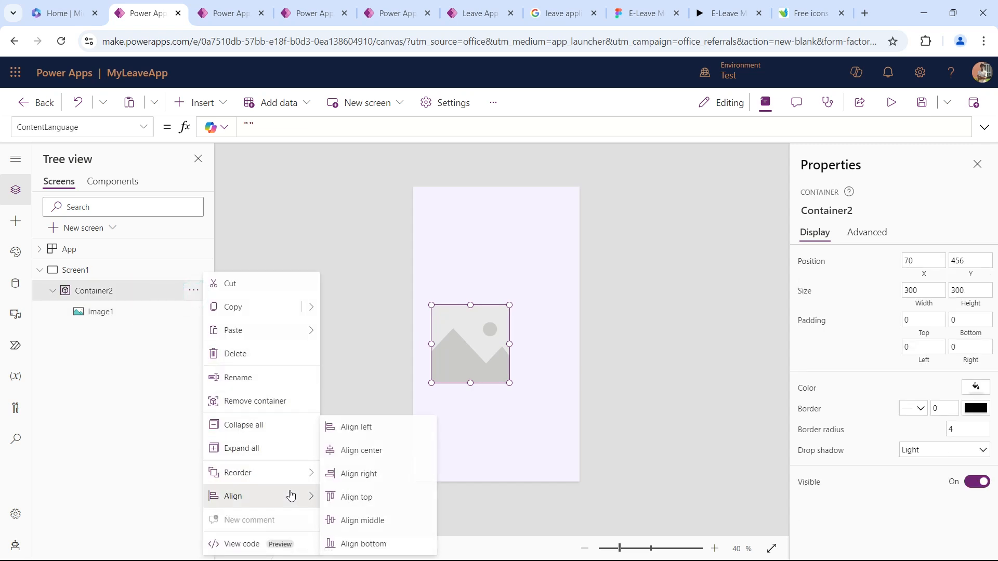
pyautogui.click(358, 448)
pyautogui.click(193, 290)
pyautogui.moveTo(277, 496)
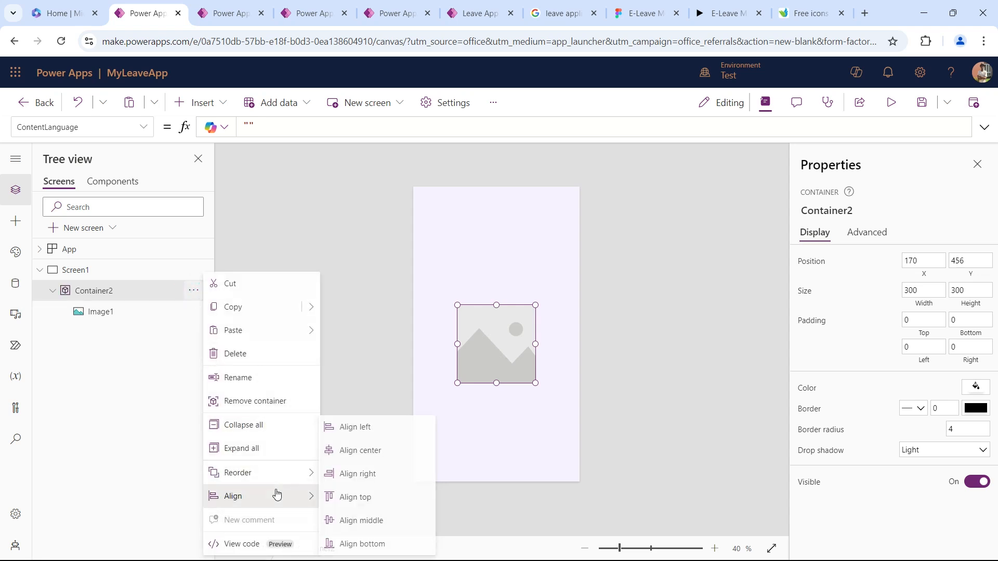
pyautogui.click(365, 518)
# - Rename the container LogoLandingCtn and select the image inside it
pyautogui.doubleClick(108, 290)
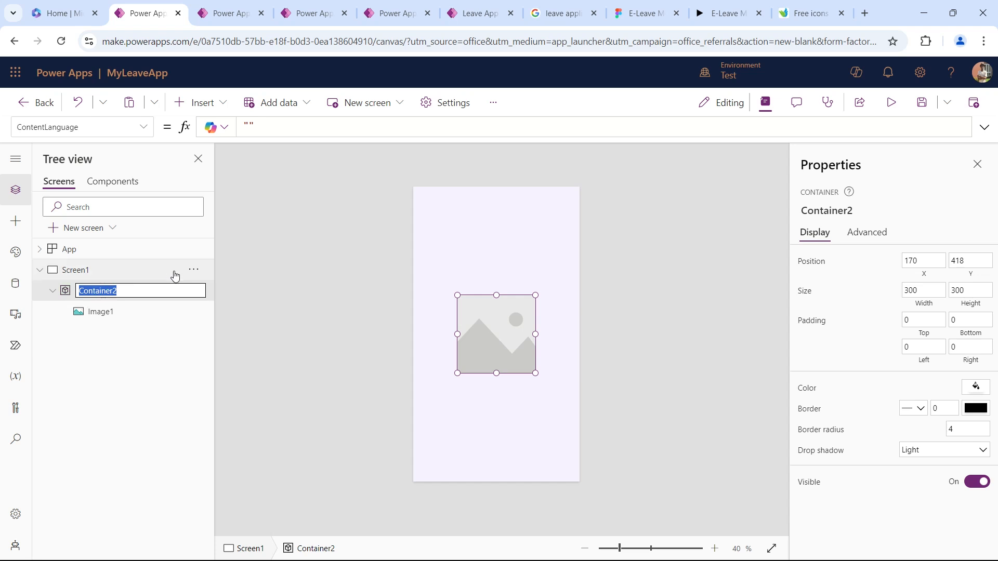
pyautogui.write('LogoLandingCtn')
pyautogui.press('Return')
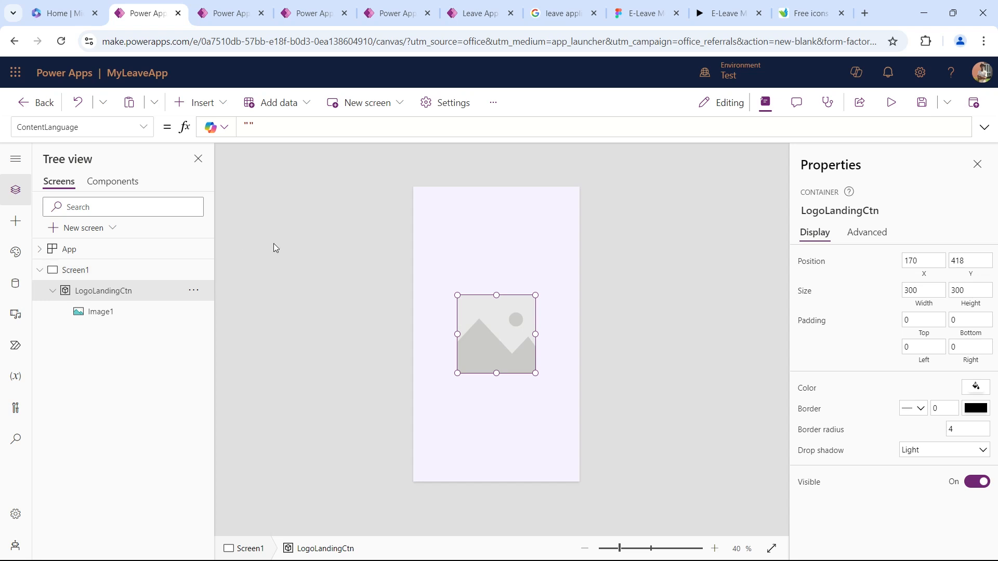
pyautogui.click(102, 323)
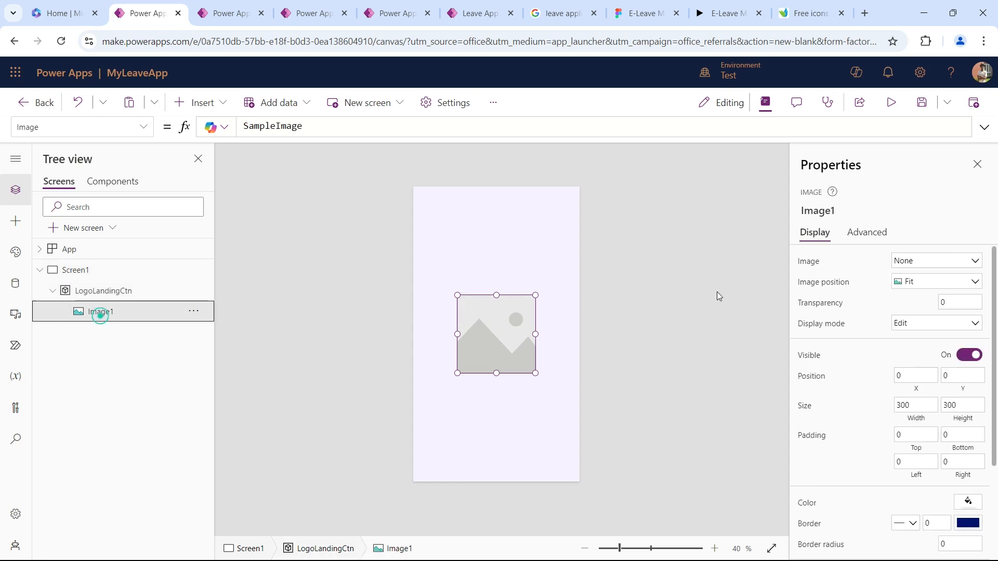
pyautogui.click(923, 262)
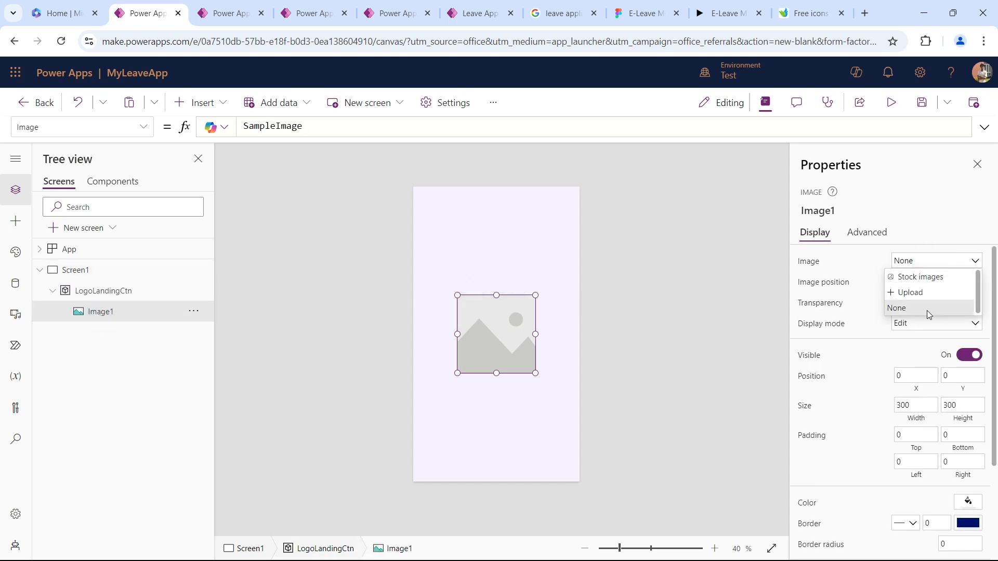
pyautogui.click(929, 295)
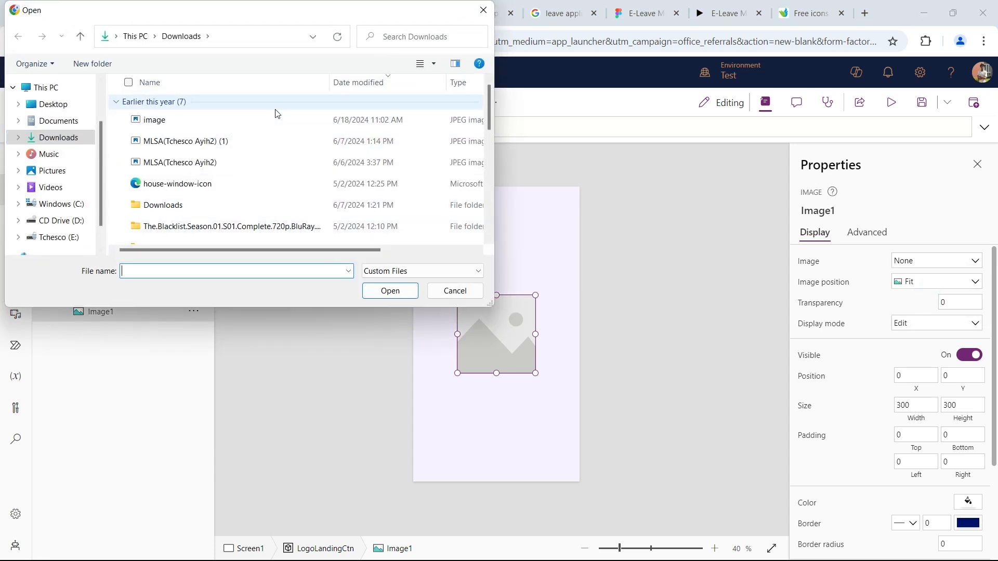
pyautogui.click(455, 290)
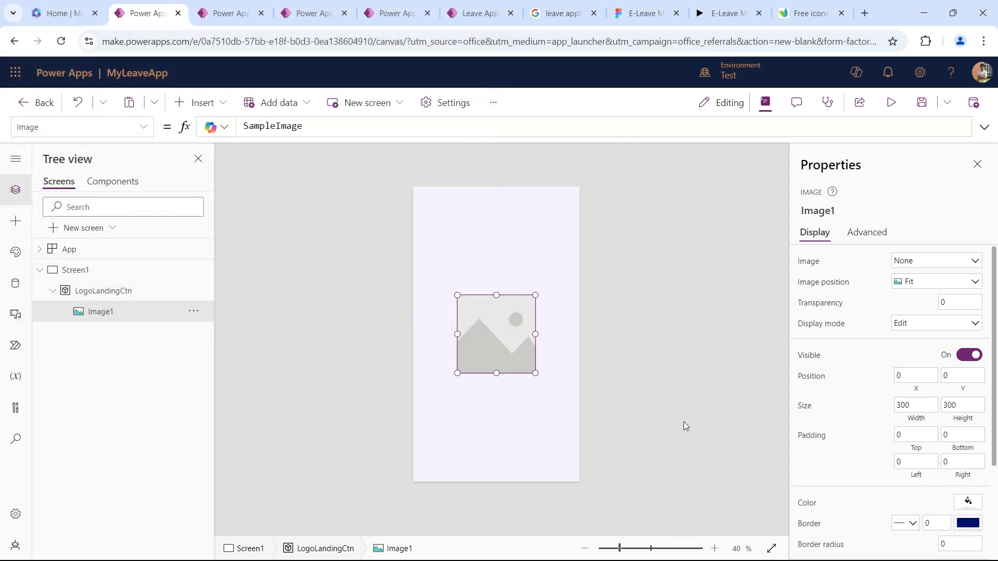
# - Upload the Bleassings 101 logo from the Tutorial Items folder on the Desktop as the picture for Image1
pyautogui.click(928, 265)
pyautogui.click(926, 290)
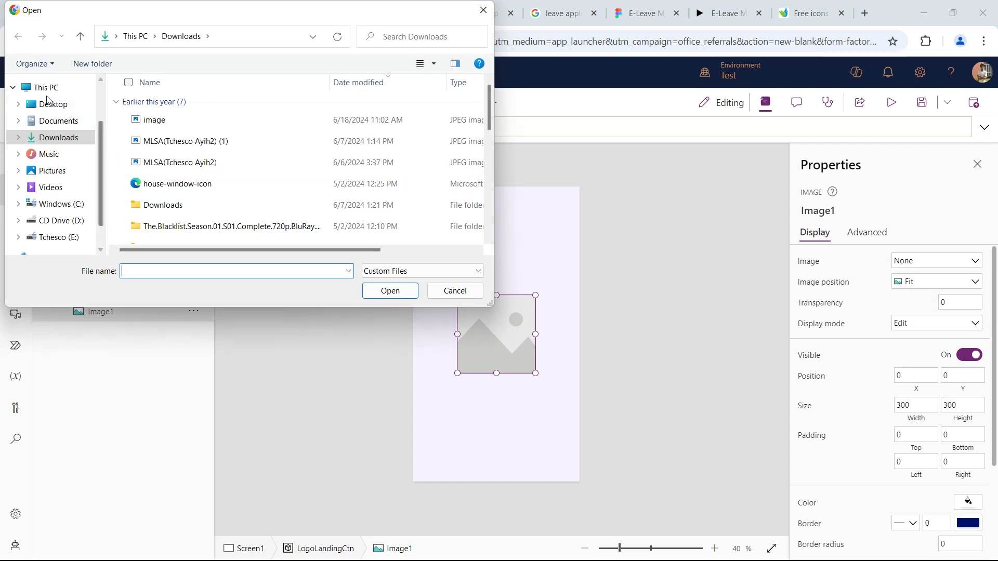
pyautogui.click(49, 102)
pyautogui.doubleClick(177, 147)
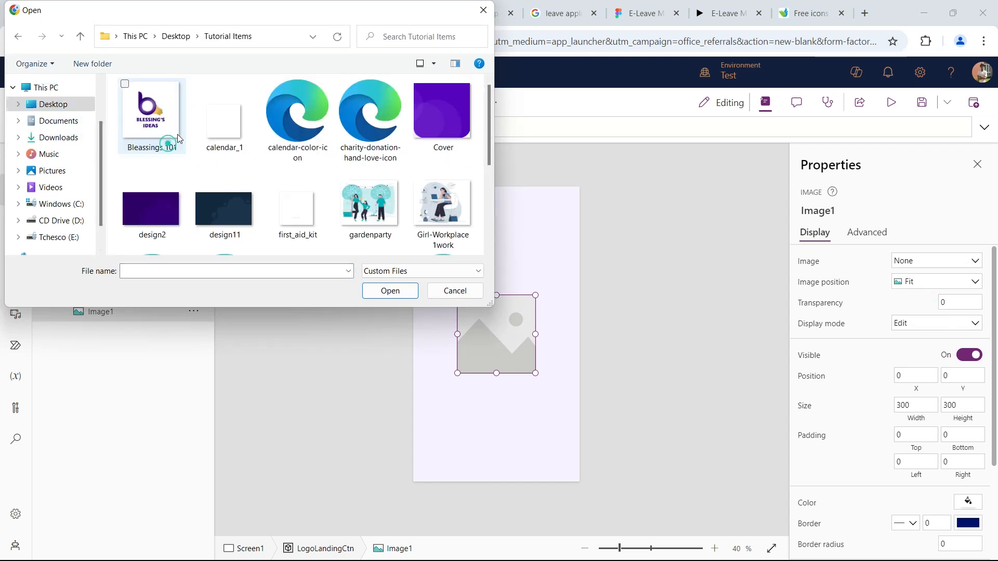
pyautogui.scroll(-2, 258, 146)
pyautogui.scroll(1, 260, 147)
pyautogui.scroll(1, 260, 148)
pyautogui.click(156, 118)
pyautogui.click(385, 292)
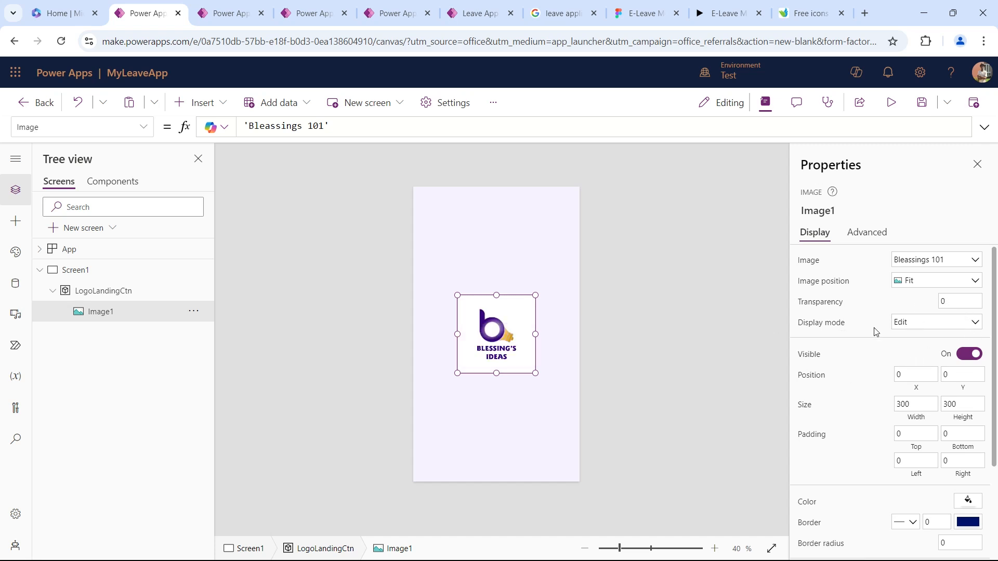
# - Check the logo shape in the E-Leave Figma design and round Image1, trying a border radius of 100 and settling on 300
pyautogui.scroll(-3, 874, 329)
pyautogui.click(663, 12)
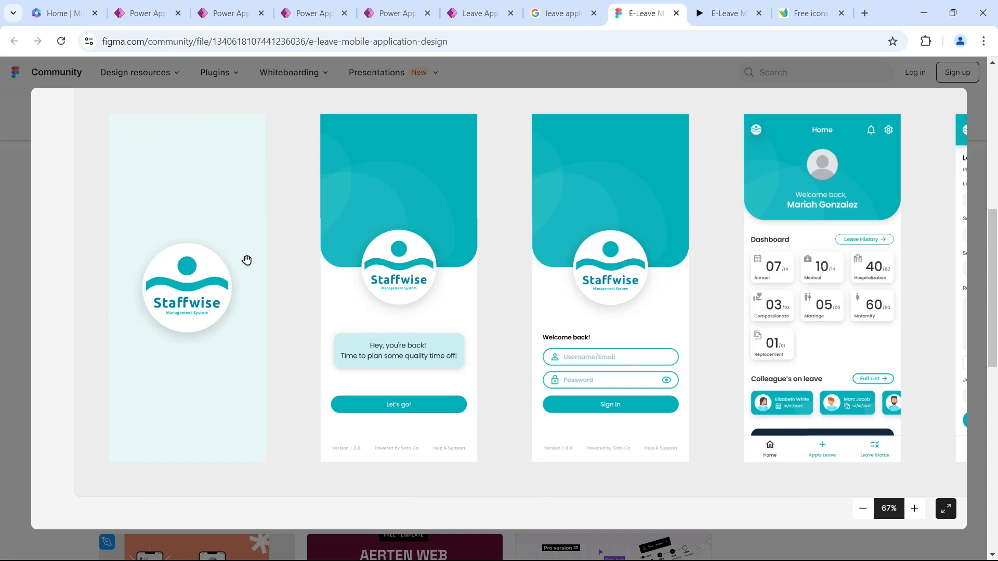
pyautogui.click(228, 13)
pyautogui.click(148, 13)
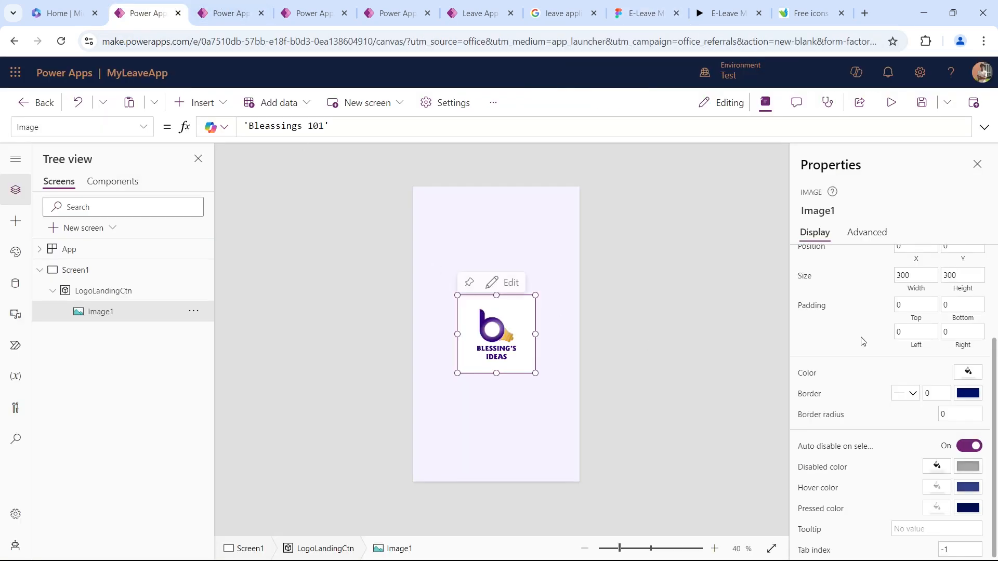
pyautogui.click(970, 410)
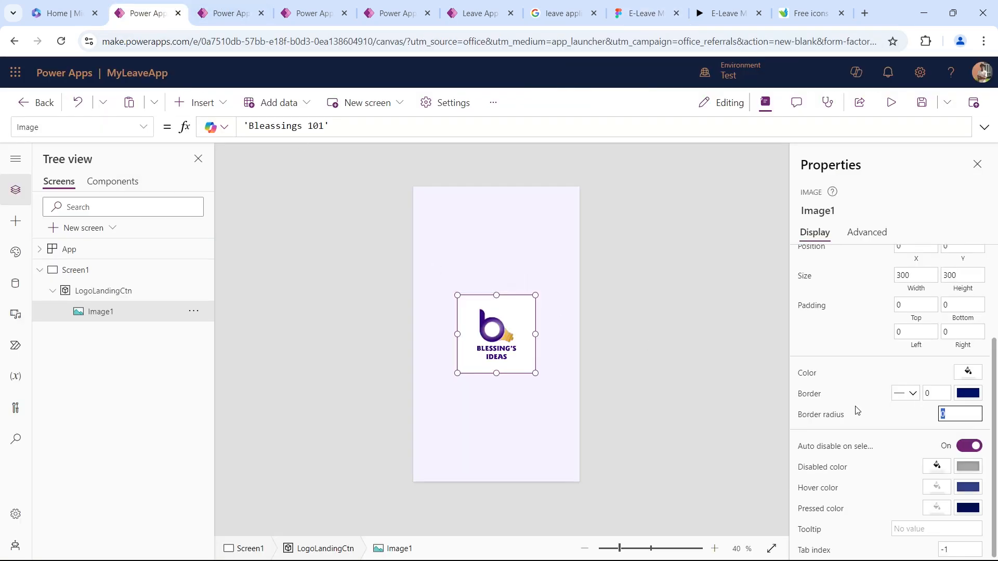
pyautogui.press('Tab')
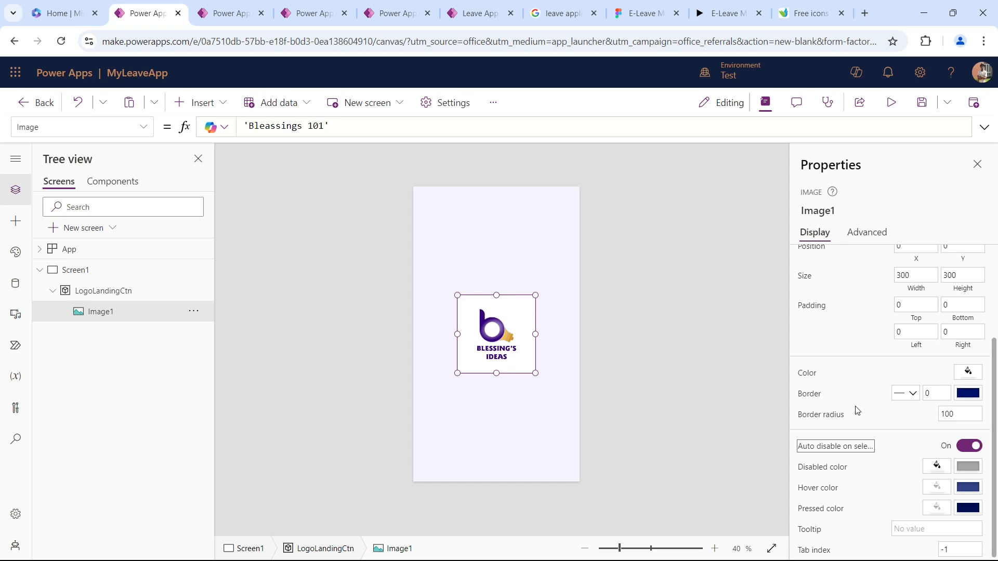
pyautogui.click(949, 415)
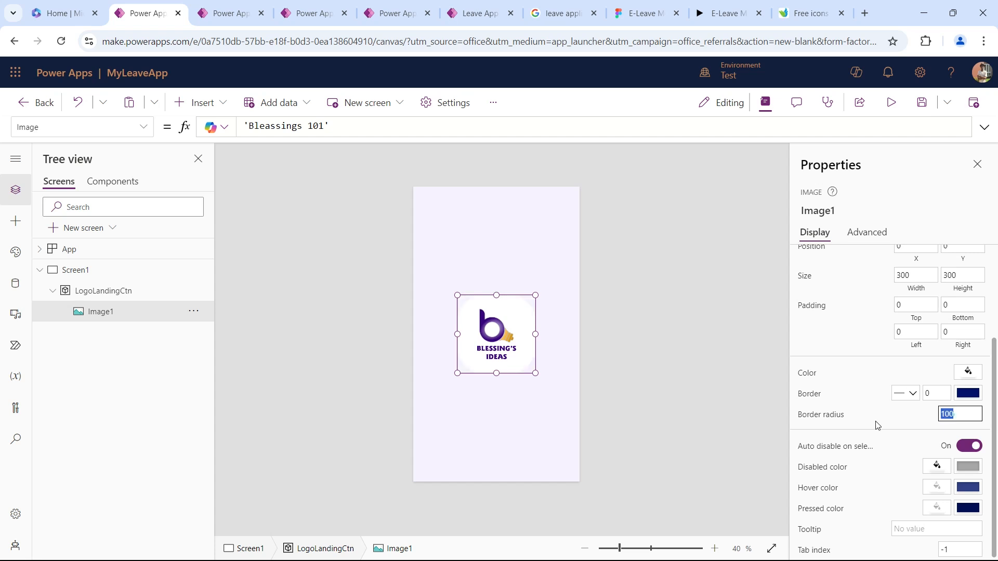
pyautogui.write('300')
pyautogui.press('Tab')
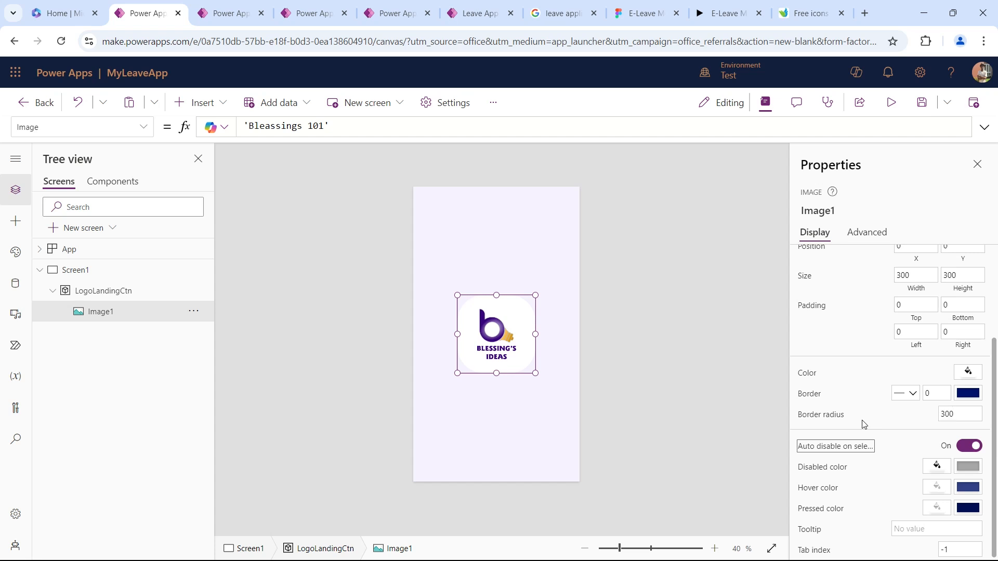
pyautogui.click(648, 223)
# - Set the drop shadow of LogoLandingCtn to Semibold
pyautogui.click(103, 288)
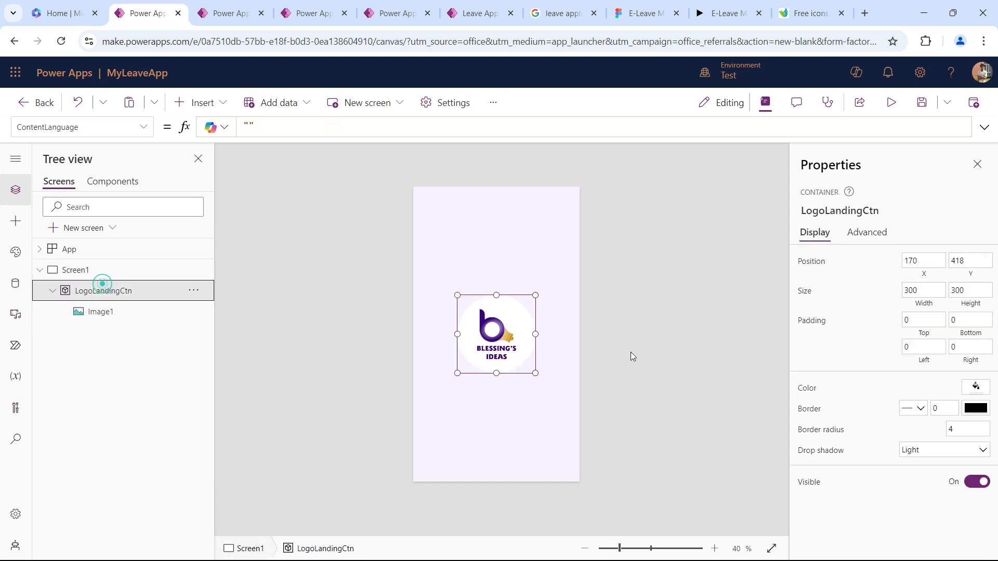
pyautogui.click(942, 450)
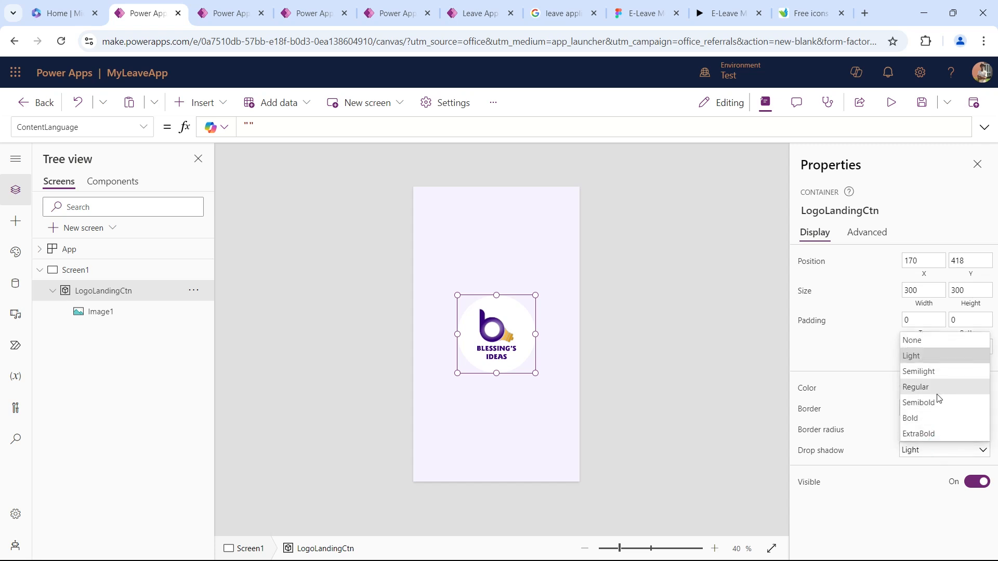
pyautogui.click(920, 403)
pyautogui.click(728, 298)
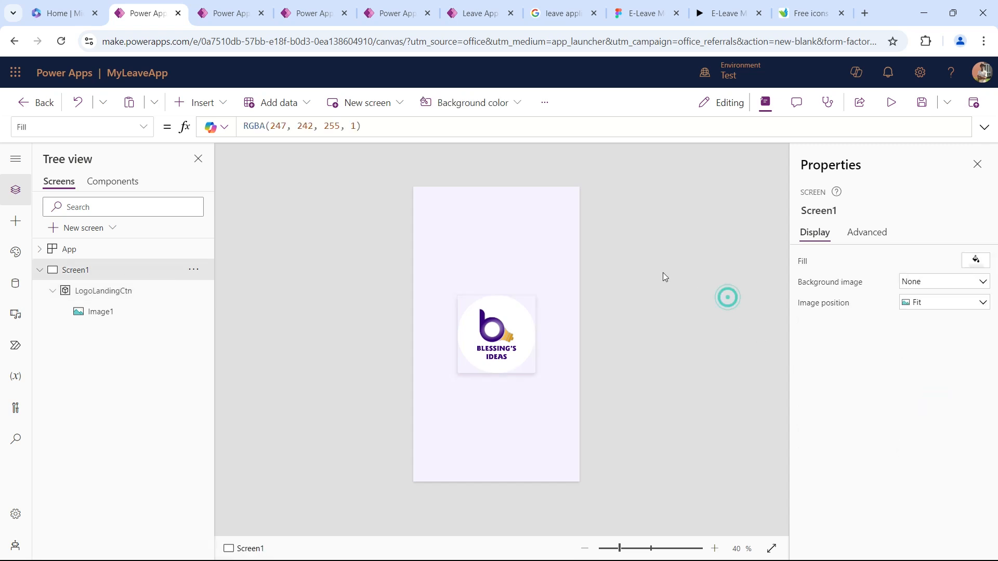
# - Set the border radius of LogoLandingCtn to 300 to match the round logo
pyautogui.click(103, 291)
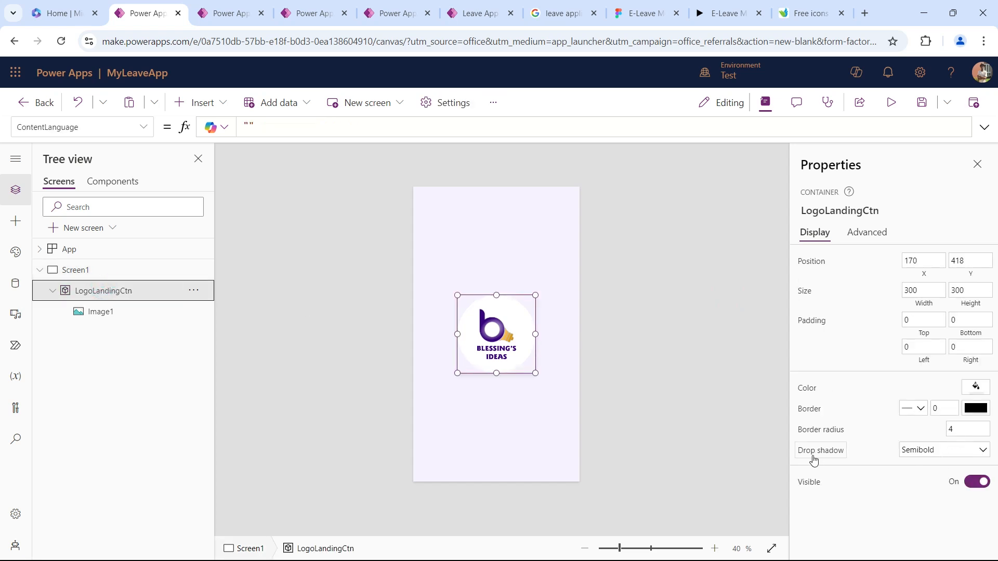
pyautogui.click(813, 429)
pyautogui.click(962, 427)
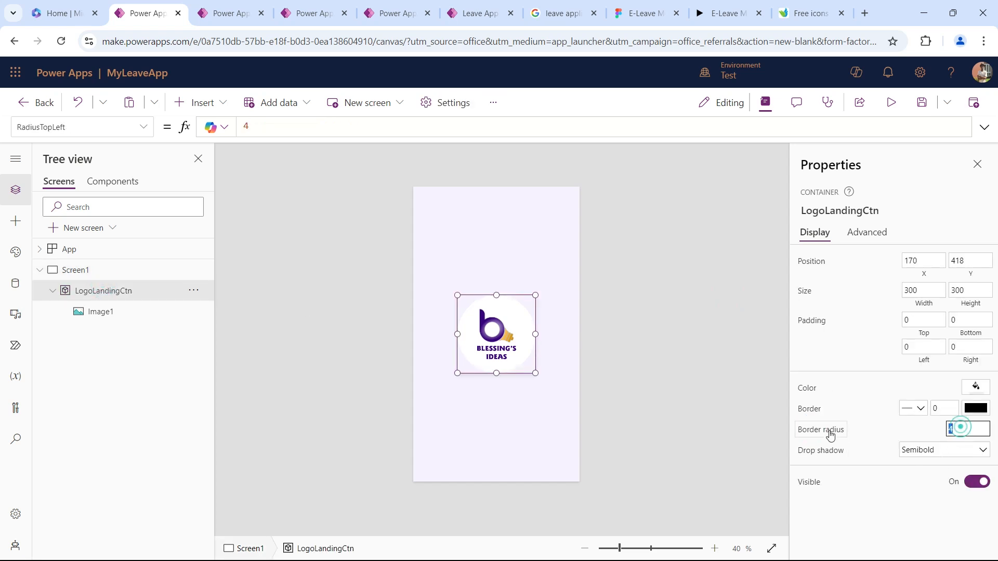
pyautogui.write('300')
pyautogui.press('Tab')
pyautogui.click(594, 309)
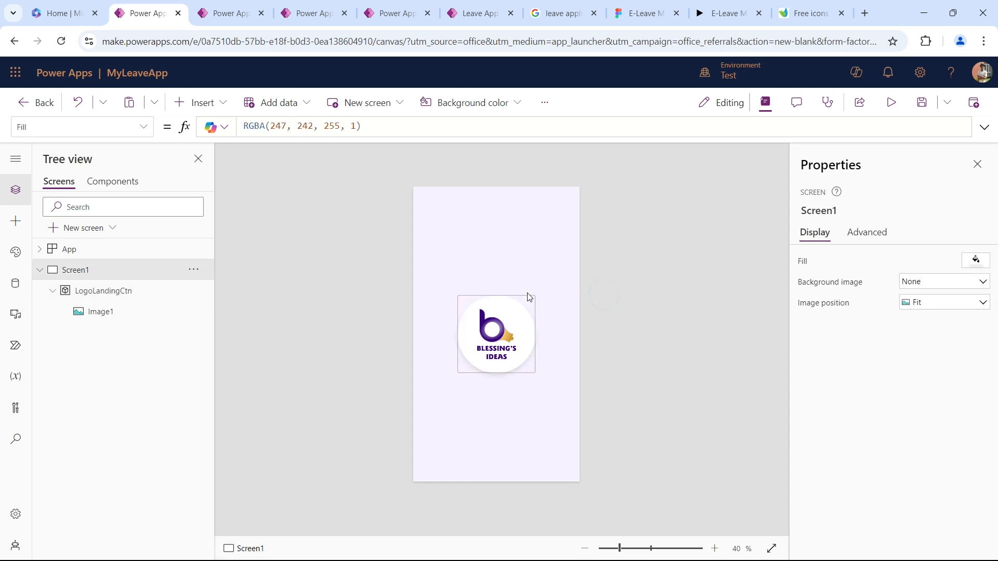
# - Preview the app, compare its splash screen with the E-Leave Figma design, and exit the preview
pyautogui.click(894, 107)
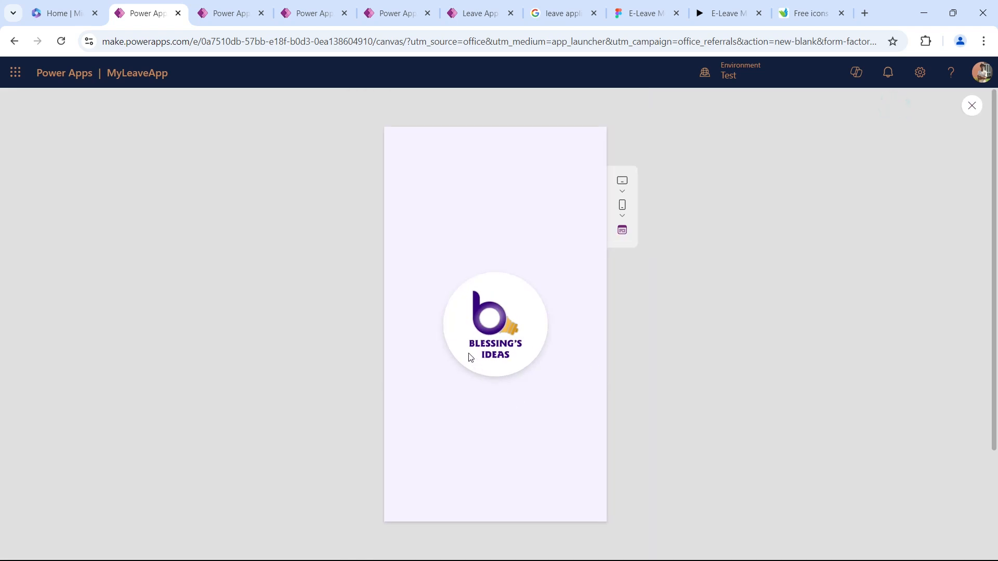
pyautogui.click(669, 7)
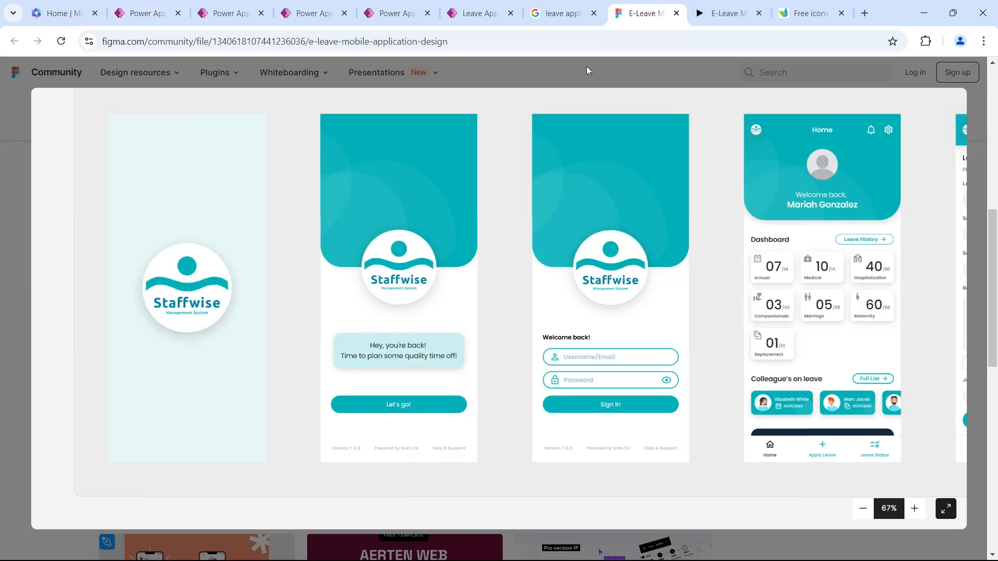
pyautogui.click(150, 8)
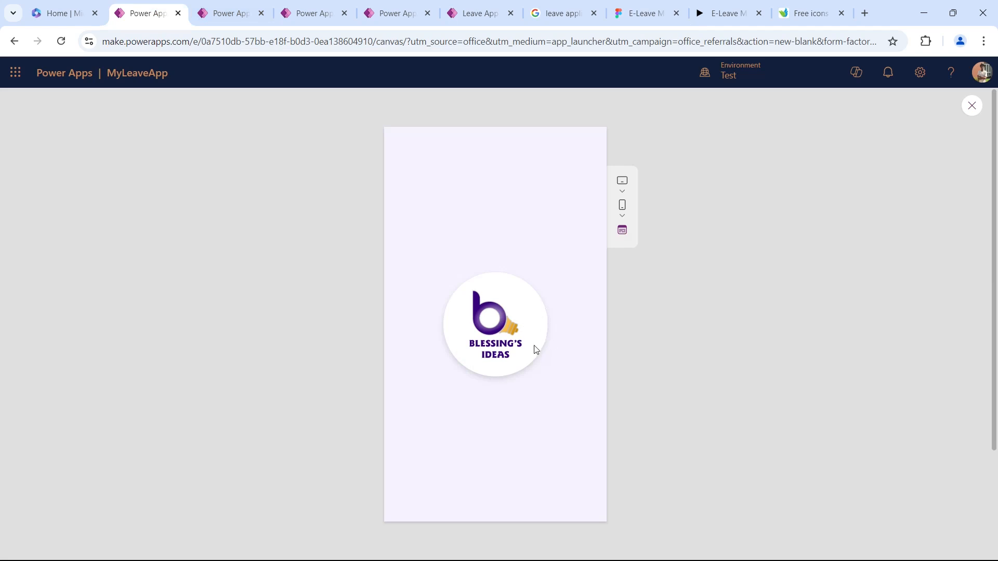
pyautogui.press('Escape')
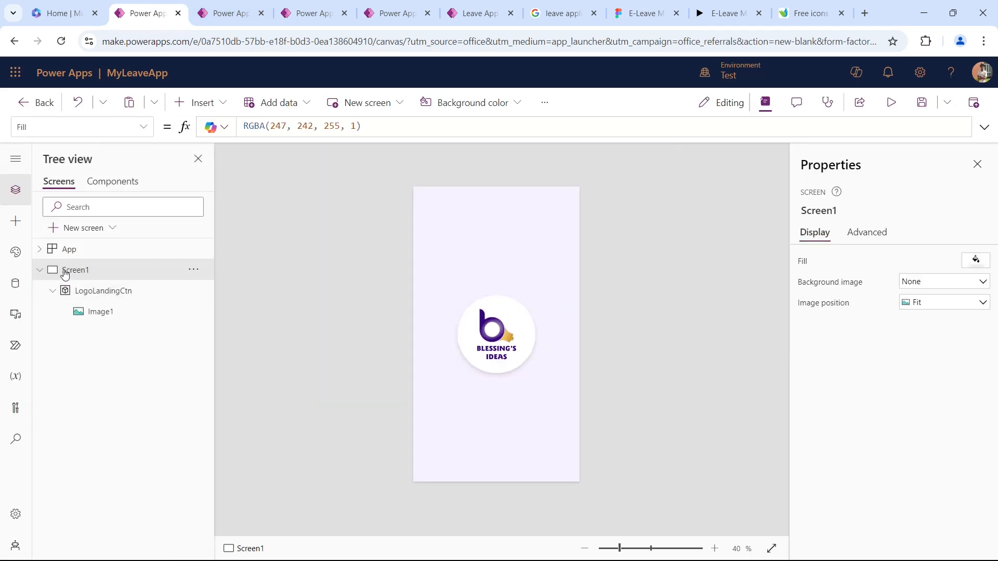
# - Rename Screen1 as LandingScreen
pyautogui.doubleClick(73, 271)
pyautogui.write('Landing')
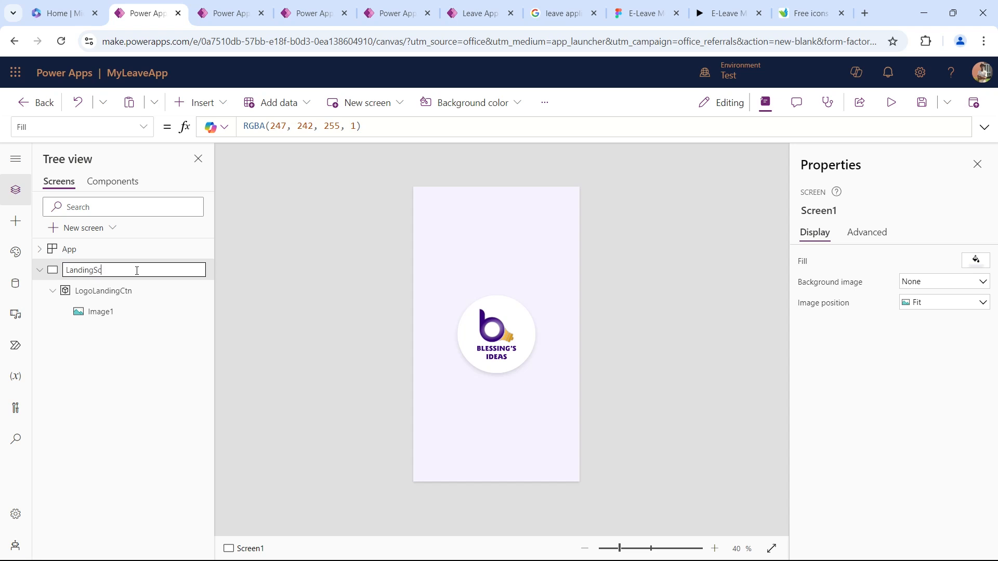
pyautogui.press('Escape')
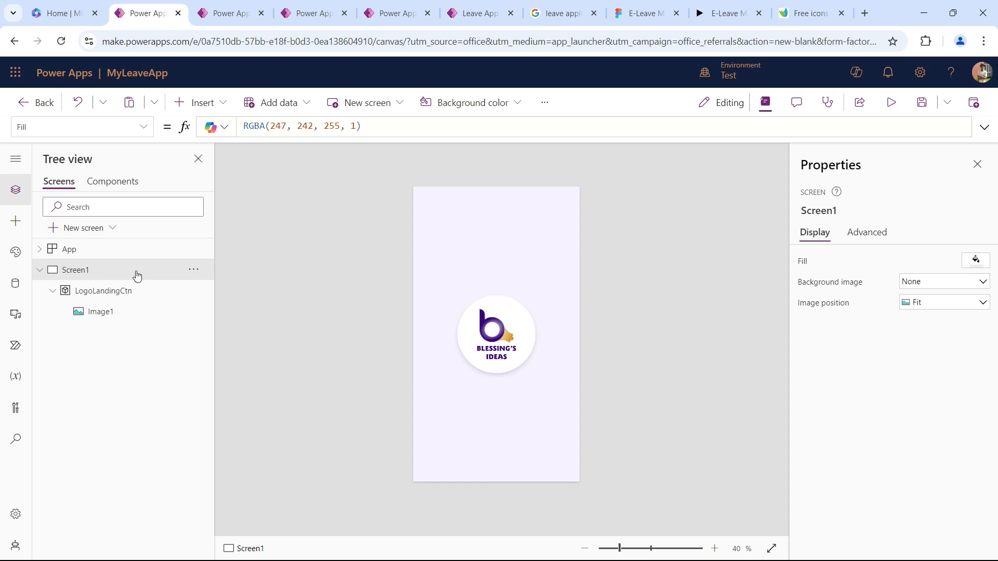
# - Add a new blank screen to the app and name it LoginScreen
pyautogui.click(64, 227)
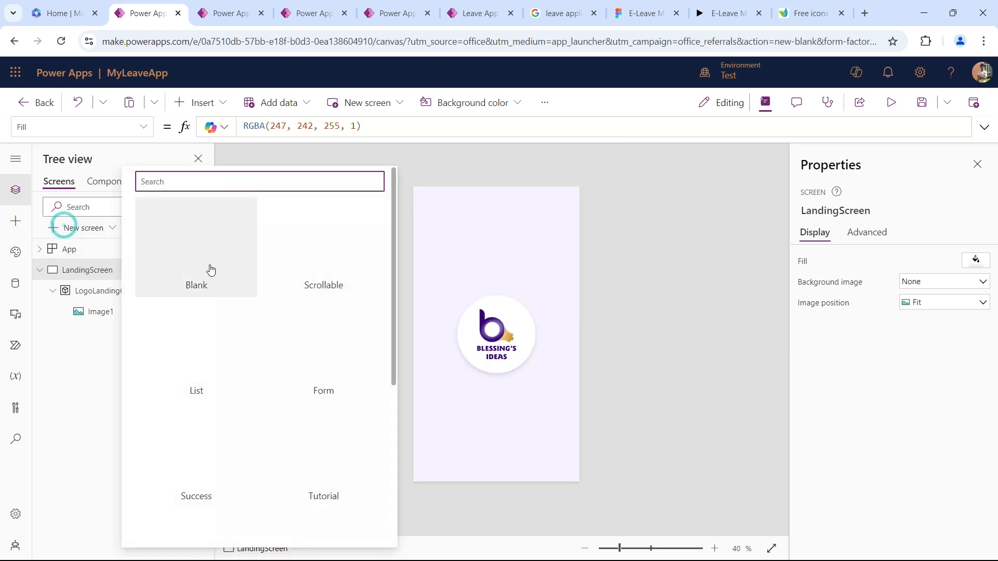
pyautogui.click(196, 248)
pyautogui.doubleClick(79, 331)
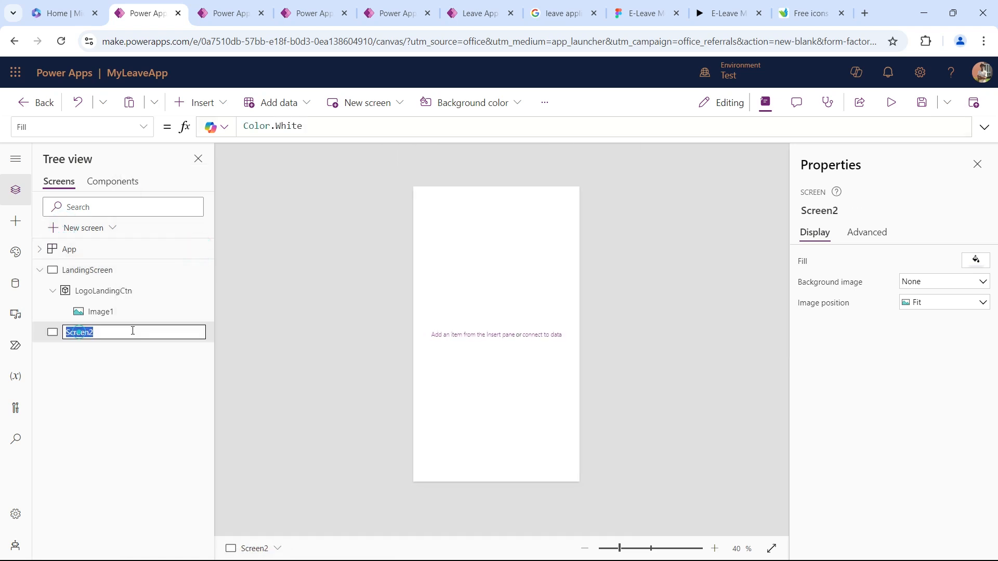
pyautogui.write('Login')
pyautogui.press('Return')
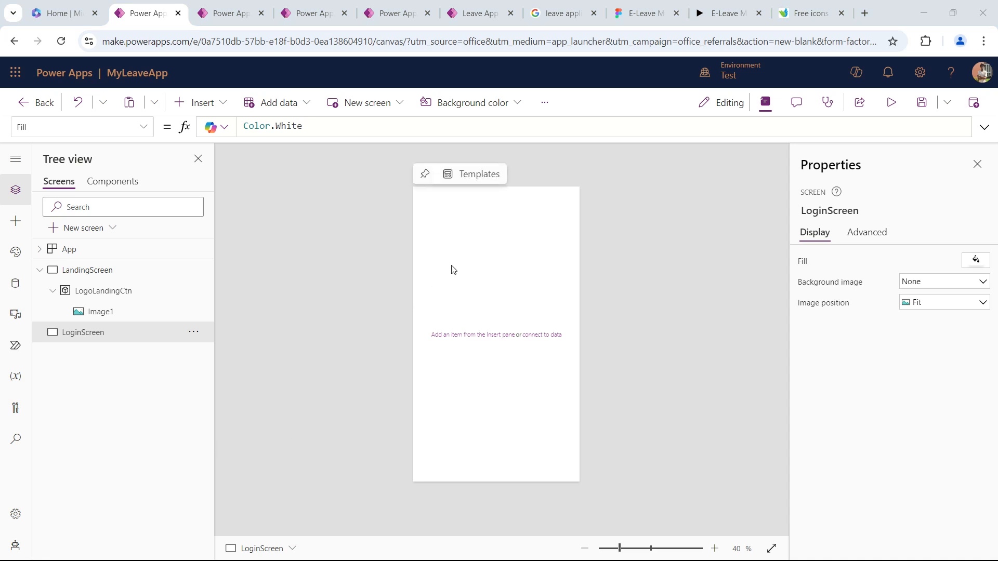
# - Study the welcome and login screen layouts in the E-Leave Figma design, and copy LogoLandingCtn from LandingScreen
pyautogui.click(641, 13)
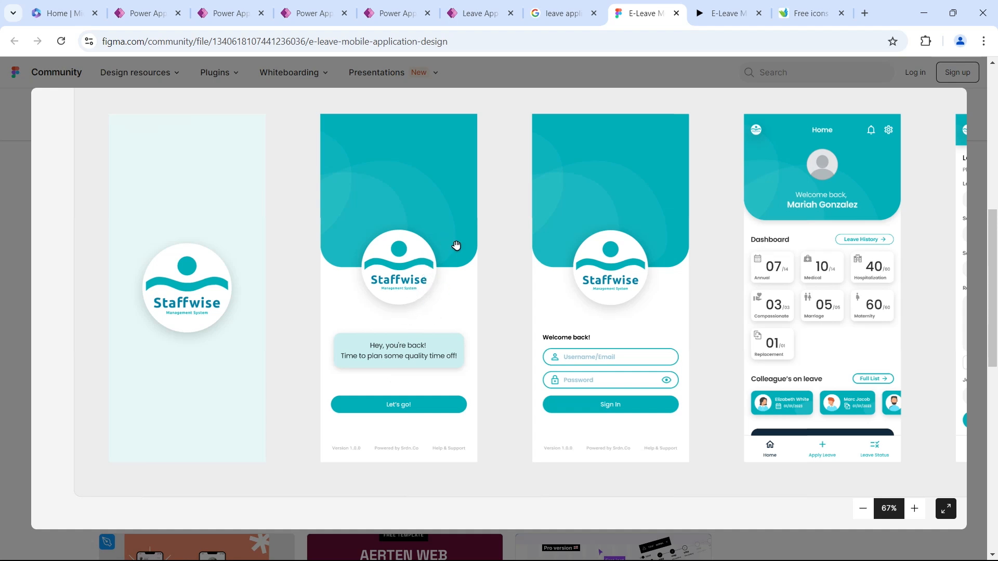
pyautogui.click(143, 13)
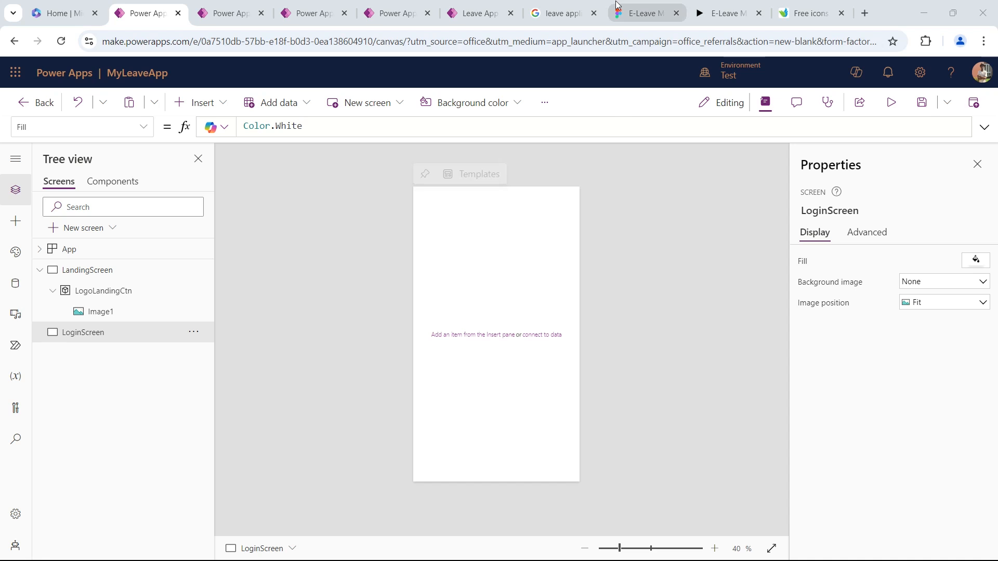
pyautogui.click(628, 13)
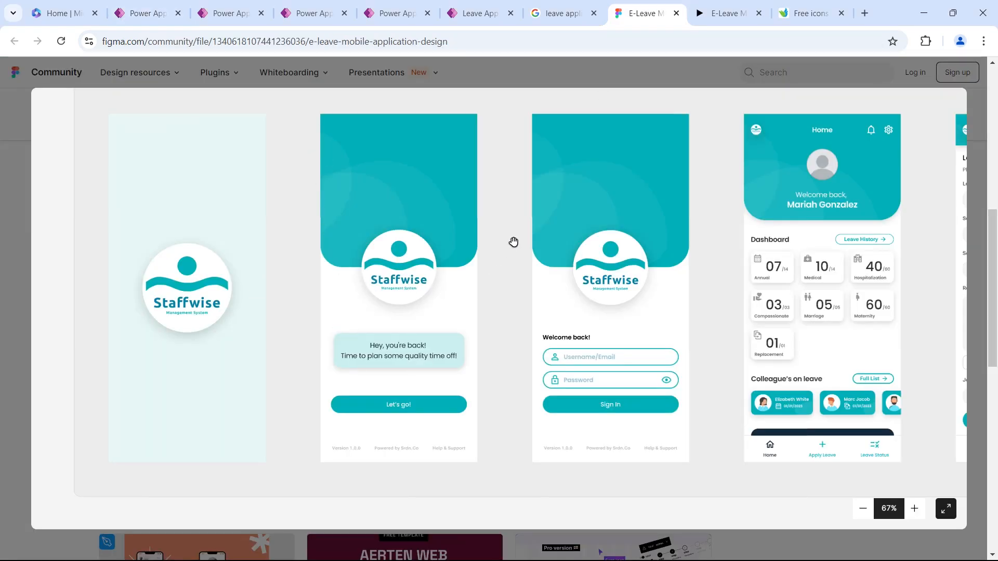
pyautogui.click(149, 13)
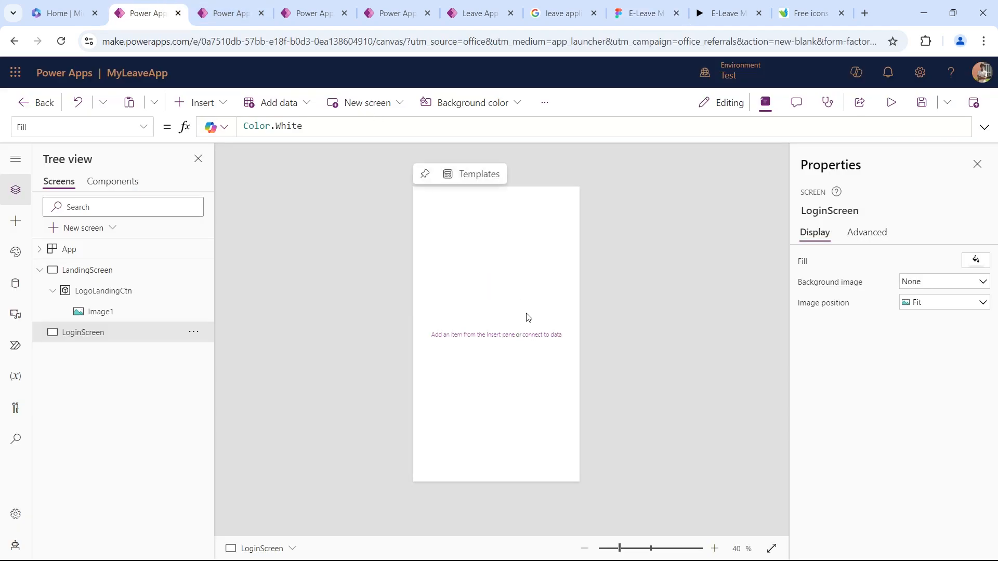
pyautogui.click(103, 270)
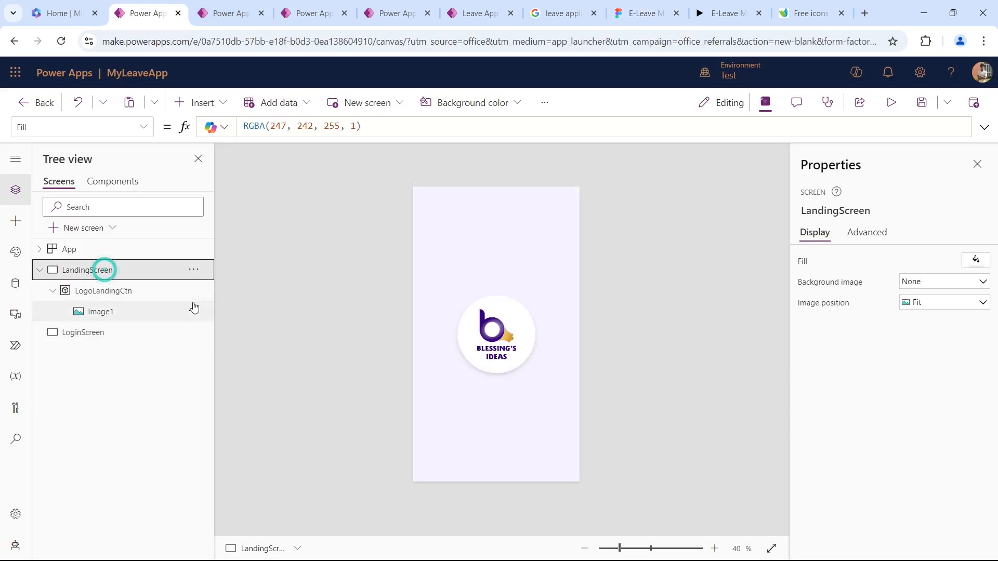
pyautogui.click(192, 293)
pyautogui.moveTo(270, 331)
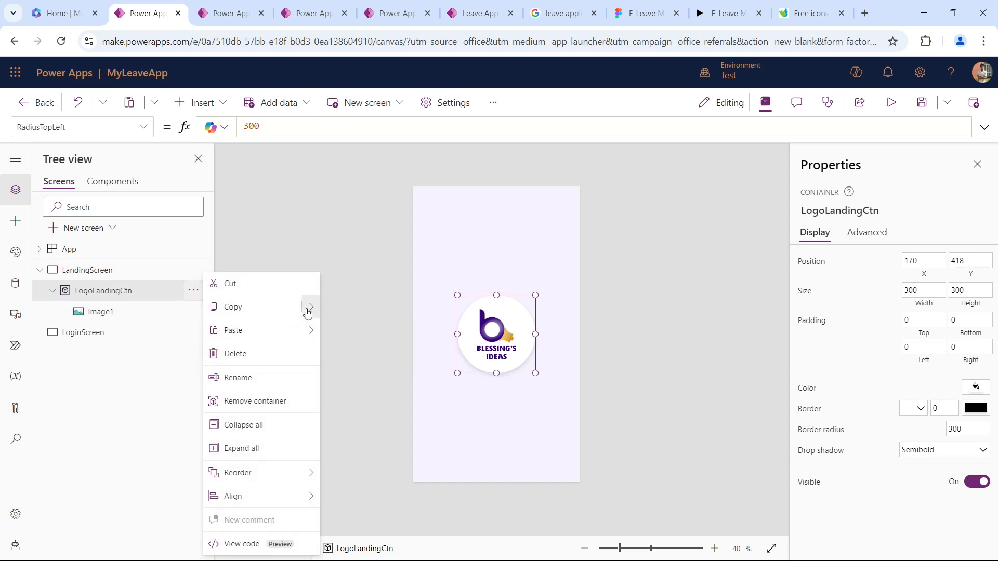
pyautogui.moveTo(307, 308)
pyautogui.click(349, 331)
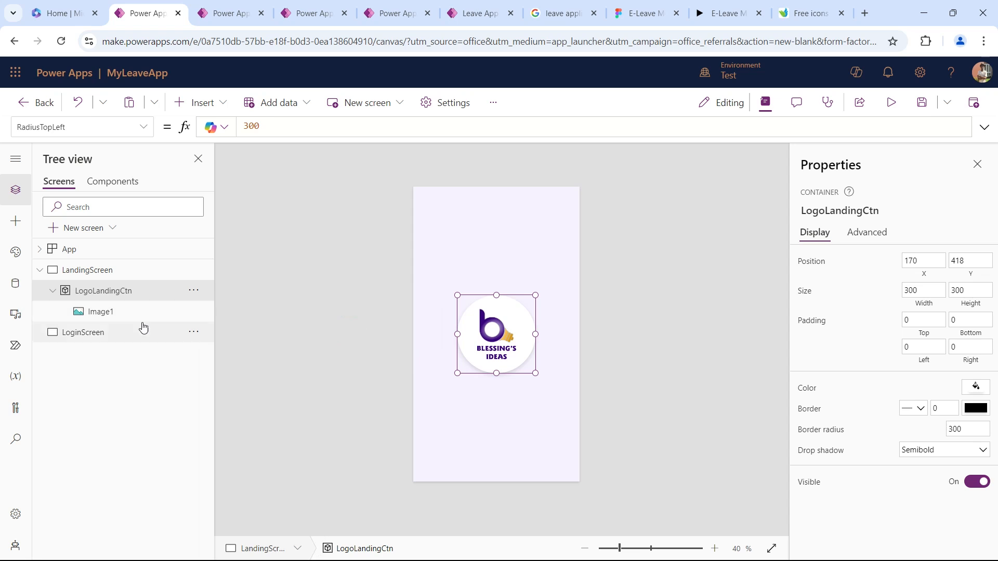
# - Paste the logo container onto LoginScreen, allowing clipboard access, and move it to around the middle of the screen
pyautogui.click(109, 331)
pyautogui.click(190, 333)
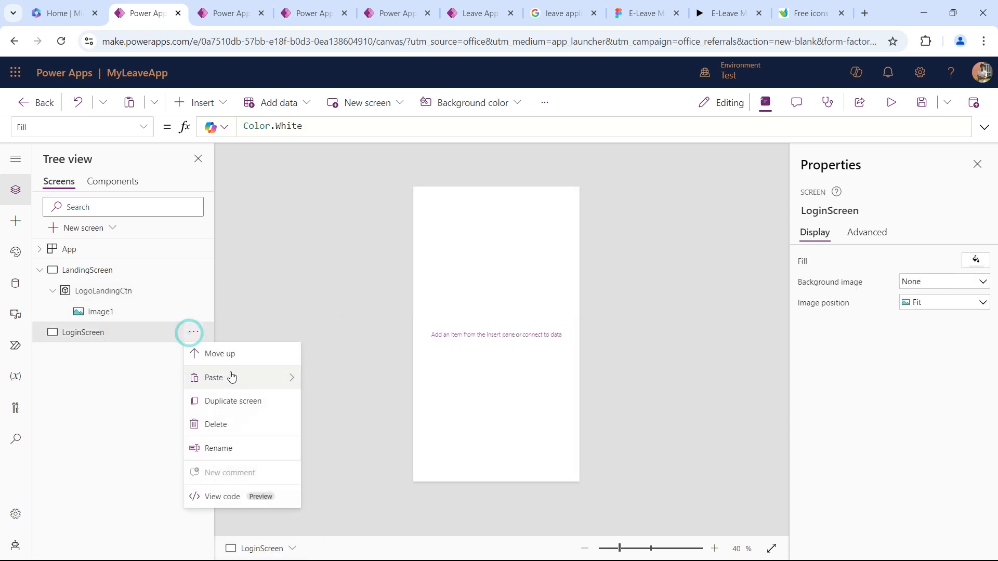
pyautogui.moveTo(291, 378)
pyautogui.click(353, 404)
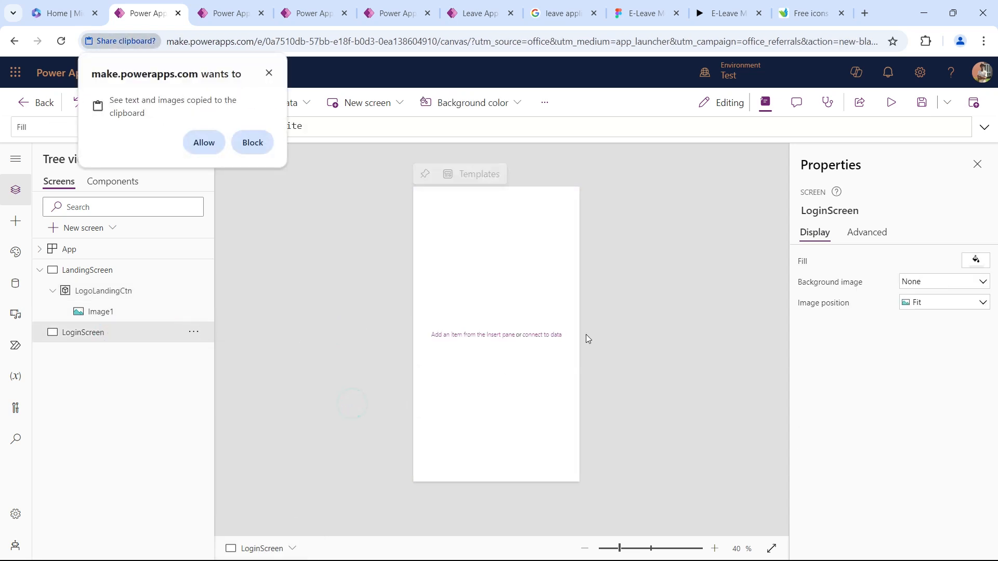
pyautogui.click(206, 150)
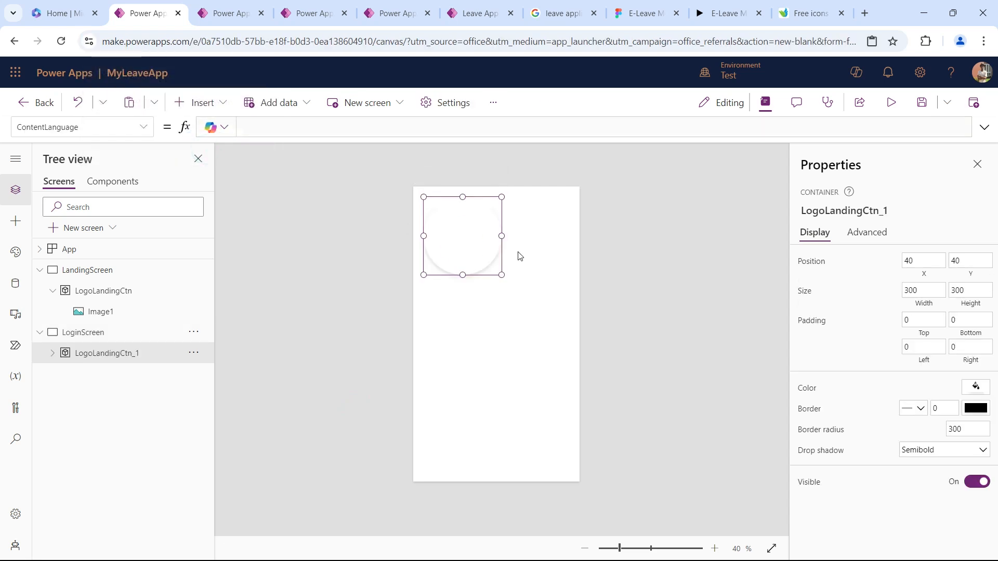
pyautogui.click(98, 357)
pyautogui.moveTo(485, 195); pyautogui.dragTo(522, 299)
pyautogui.click(515, 263)
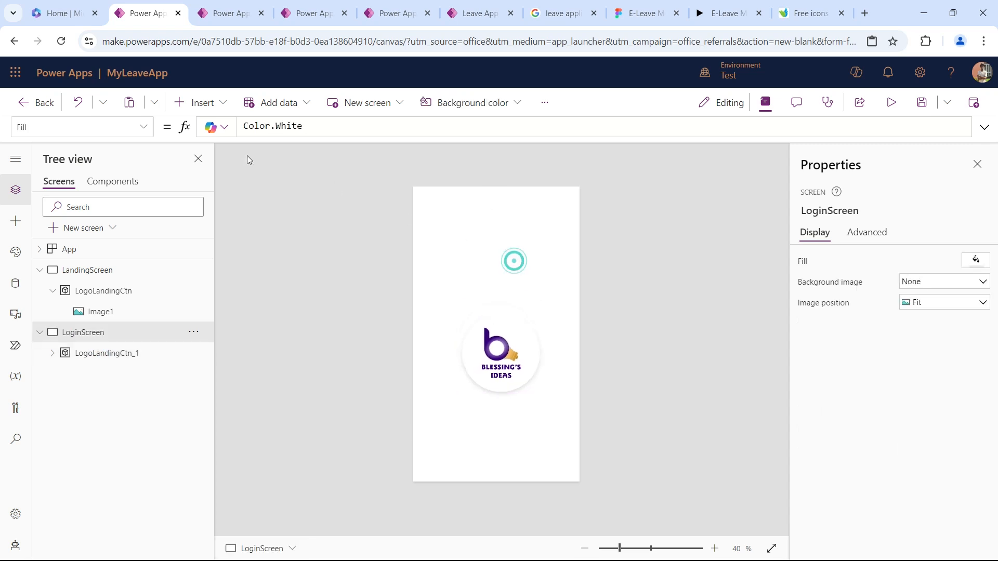
# - Insert a container on LoginScreen at position 0, 0 and stretch it to 640 wide and about 477 high
pyautogui.click(196, 103)
pyautogui.click(229, 224)
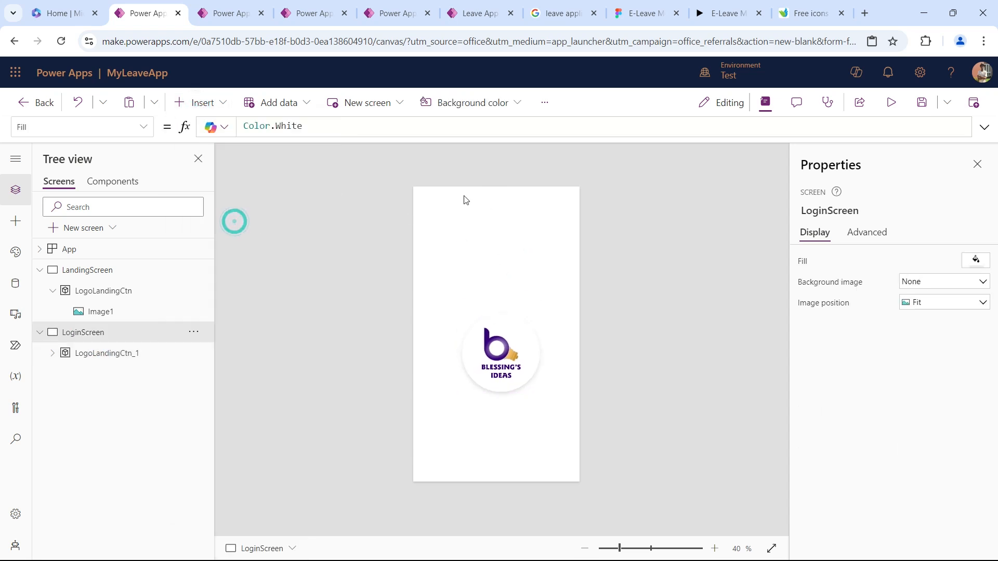
pyautogui.moveTo(454, 202); pyautogui.dragTo(407, 152)
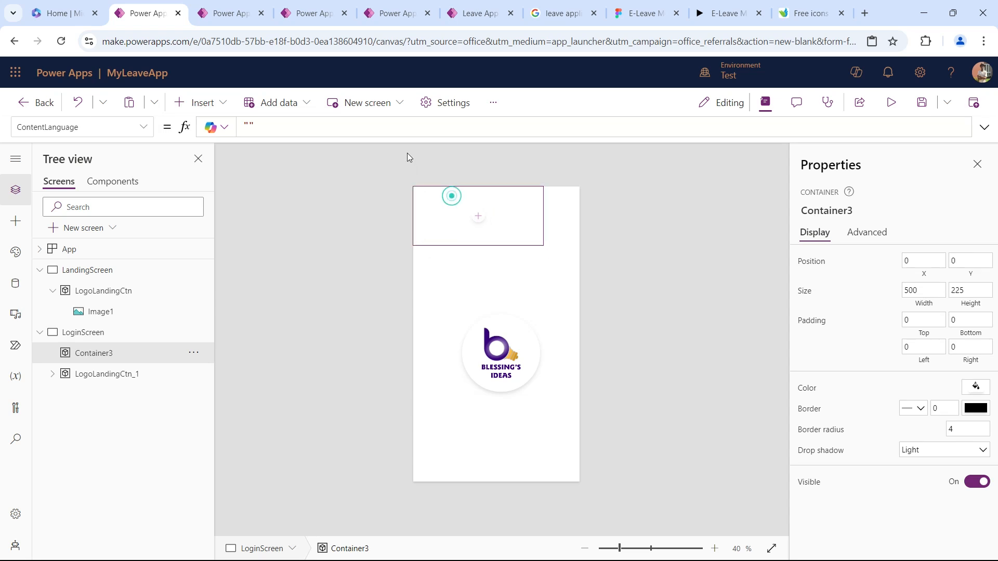
pyautogui.moveTo(549, 216); pyautogui.dragTo(641, 216)
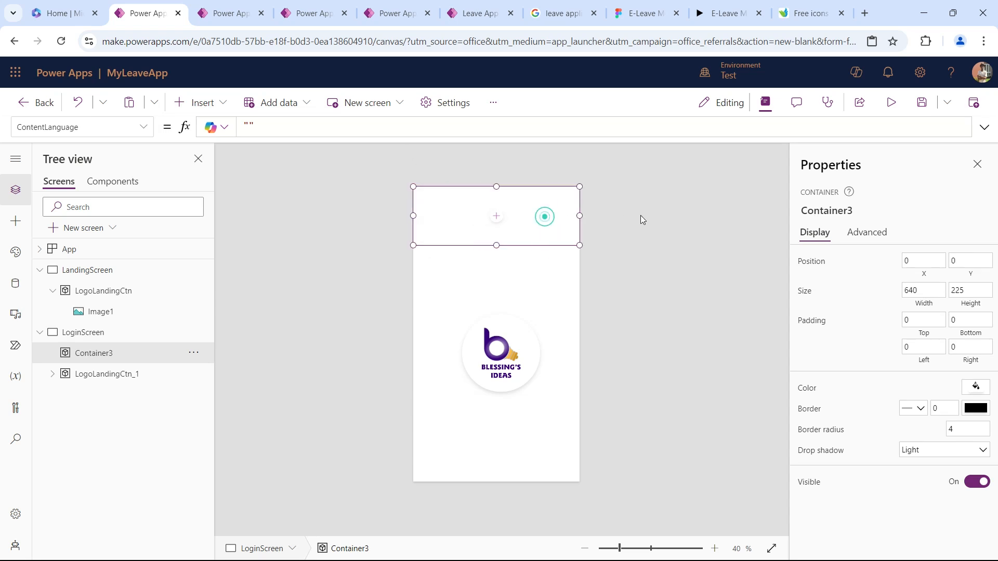
pyautogui.moveTo(498, 246); pyautogui.dragTo(497, 311)
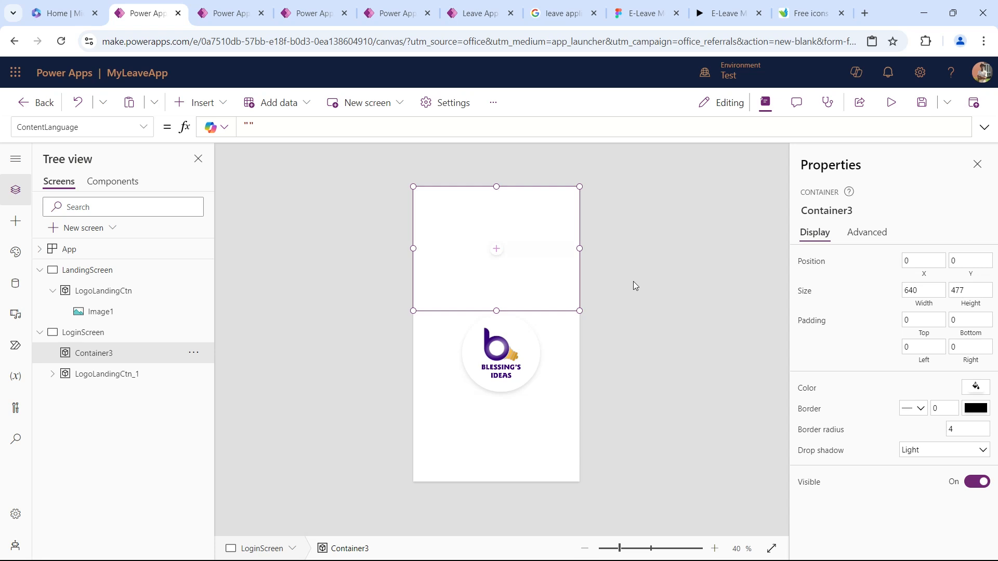
# - Inspect the border radius formula of Container3 and the header shape in the E-Leave Figma design
pyautogui.click(821, 430)
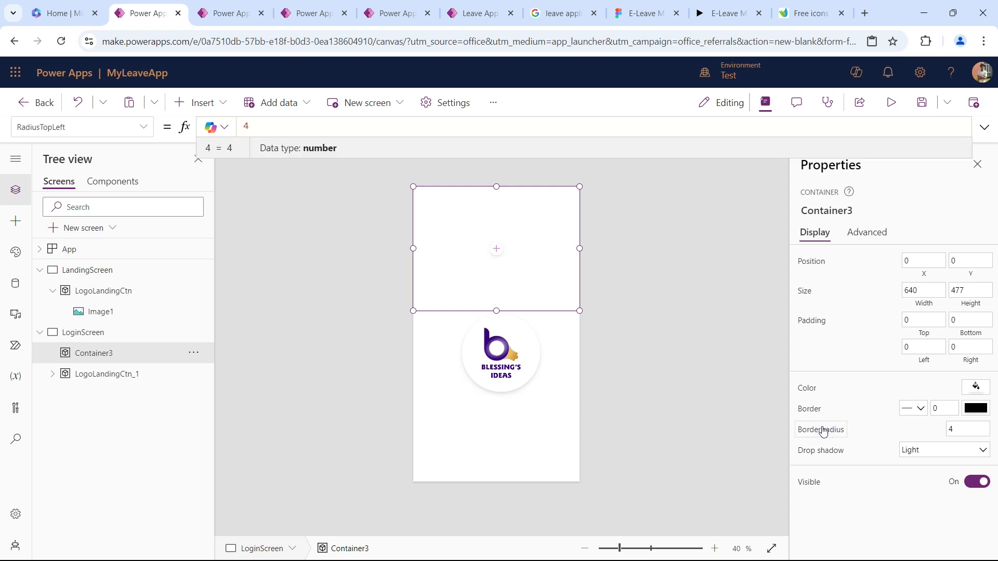
pyautogui.click(524, 247)
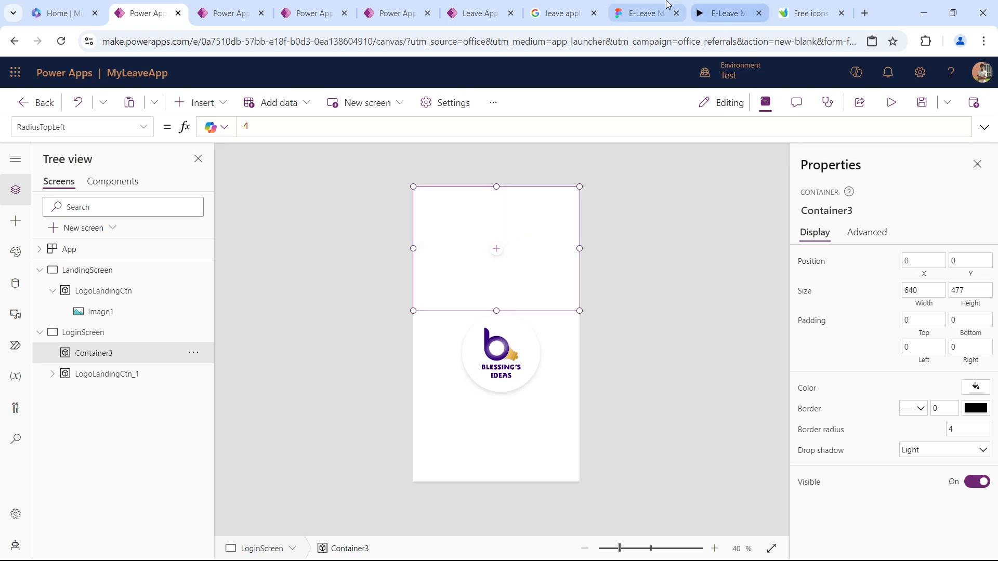
pyautogui.click(665, 11)
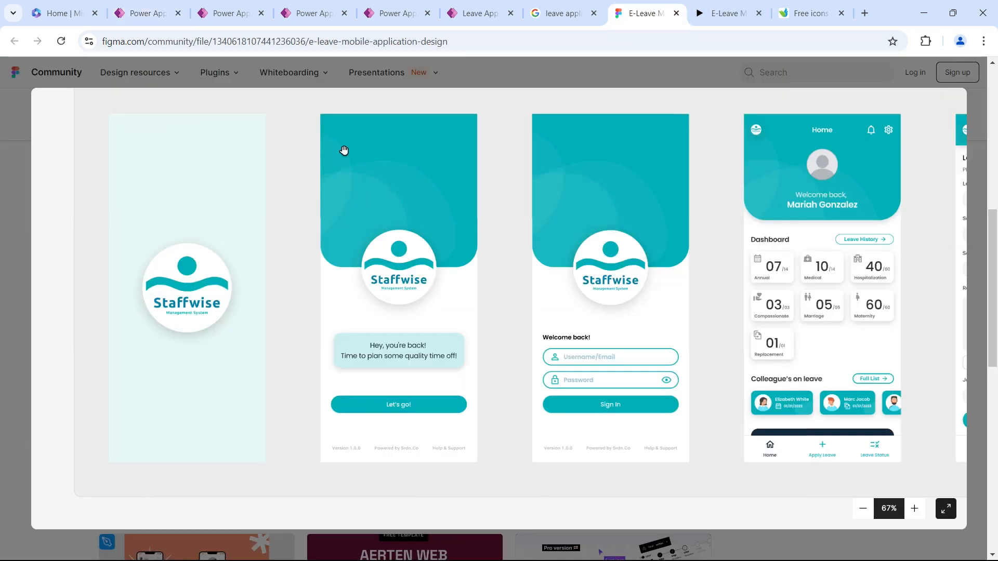
pyautogui.click(151, 11)
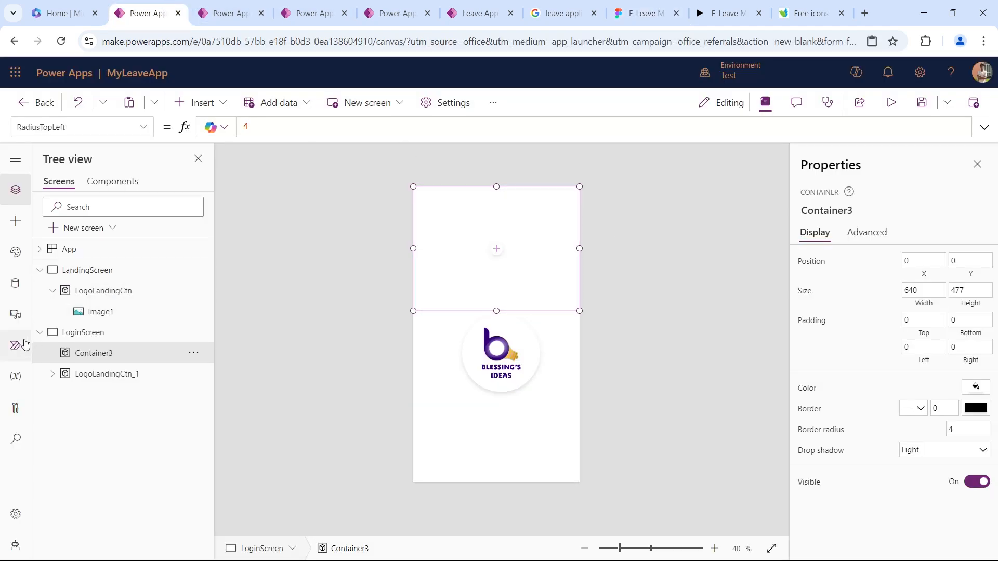
# - Upload calendar_1, Cover, design11, first_aid_kit, gardenparty, Girl-Workplace 1work, man11, man33, pregnant_1 and woman22 from the Tutorial Items folder to the app's media
pyautogui.click(17, 318)
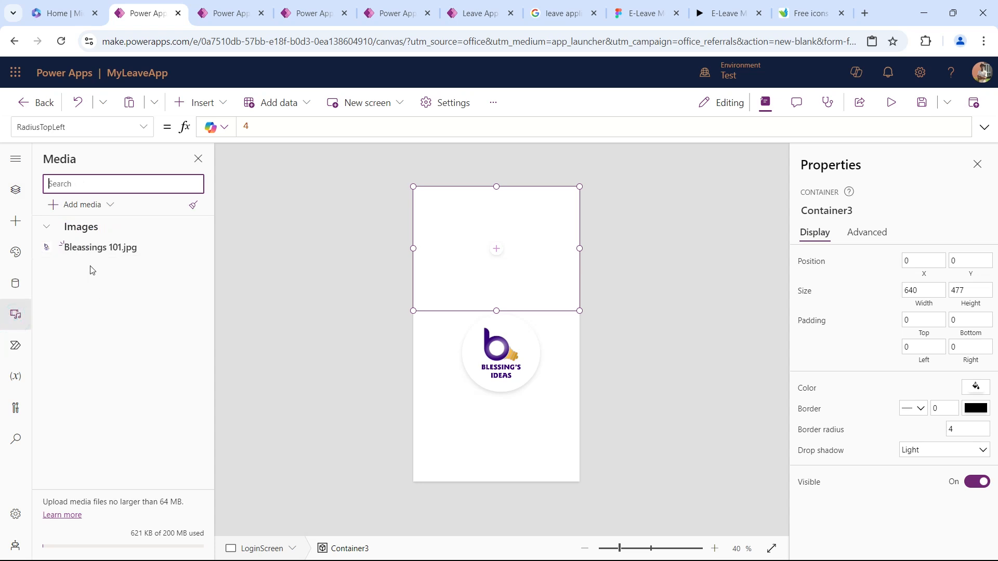
pyautogui.click(78, 205)
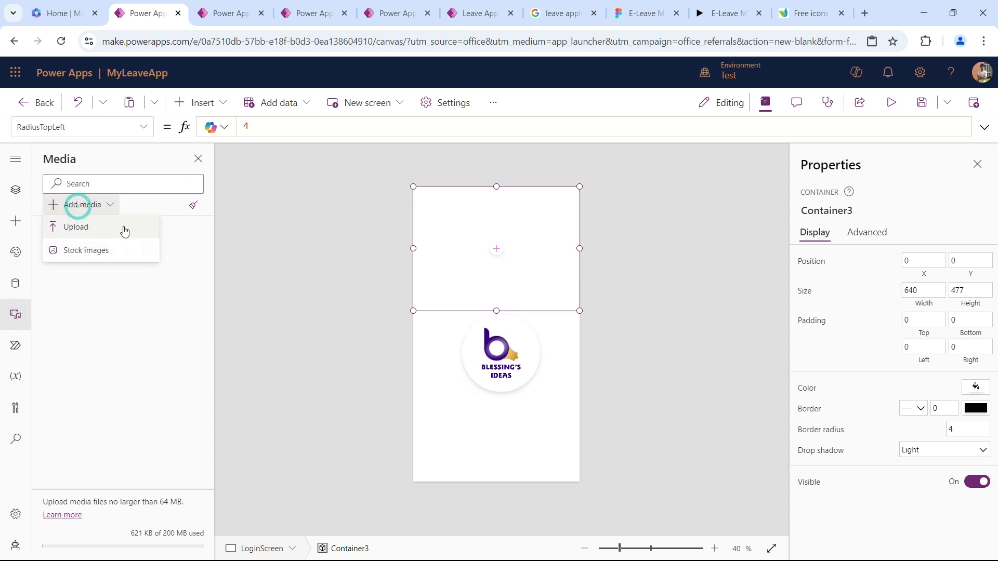
pyautogui.click(125, 232)
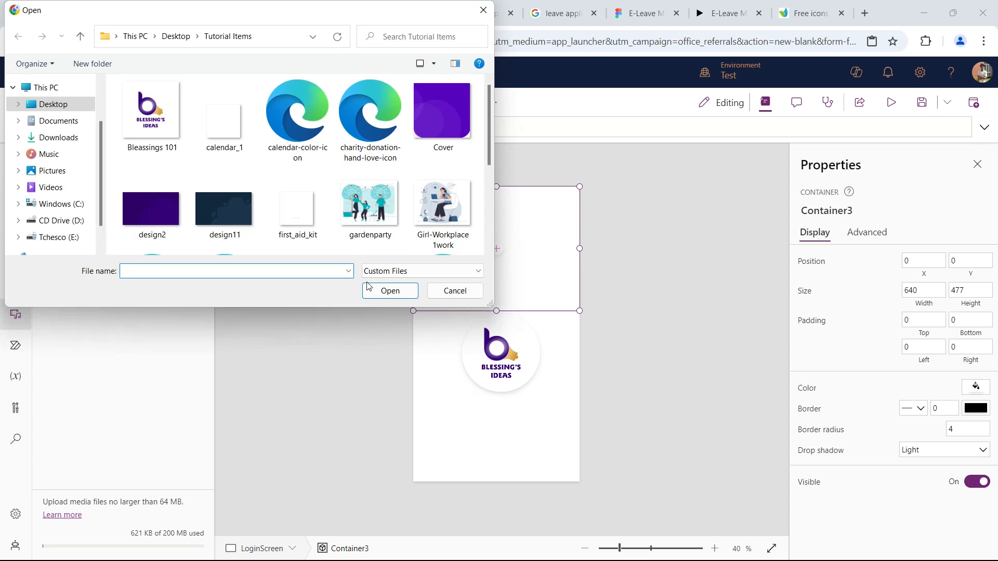
pyautogui.moveTo(356, 310); pyautogui.dragTo(352, 503)
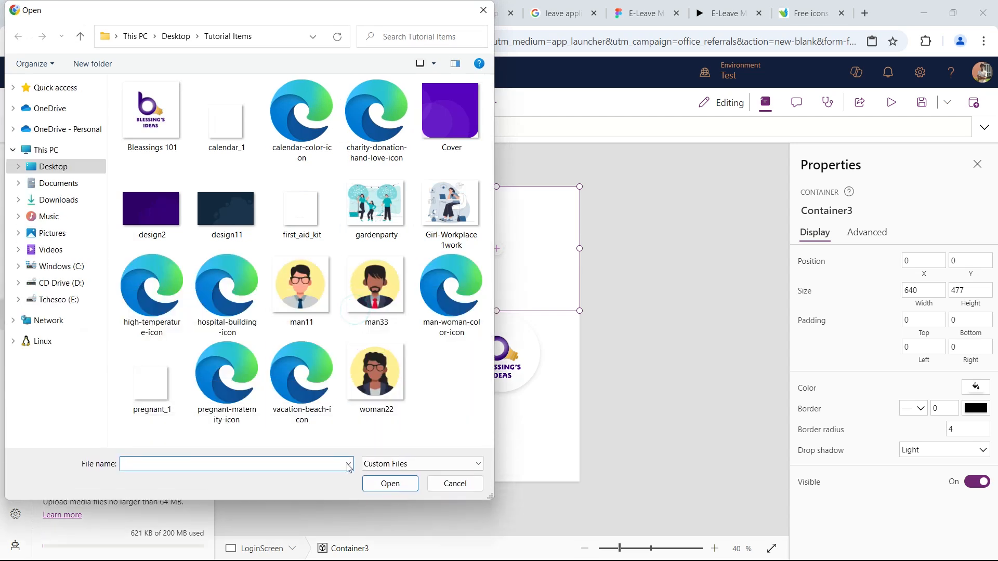
pyautogui.click(218, 131)
pyautogui.keyDown('ctrl'); pyautogui.click(451, 119); pyautogui.keyUp('ctrl')
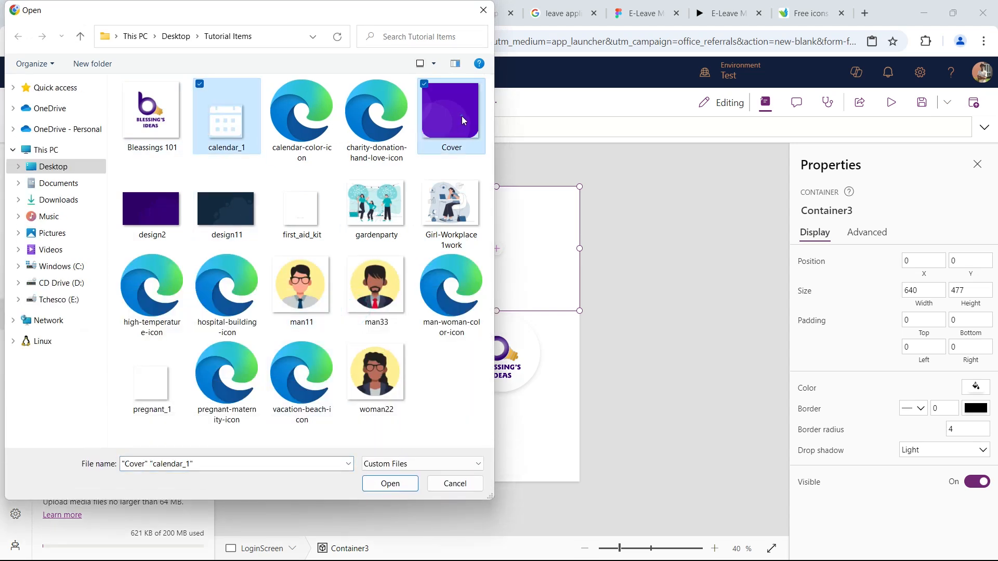
pyautogui.keyDown('ctrl'); pyautogui.click(229, 211); pyautogui.keyUp('ctrl')
pyautogui.keyDown('ctrl'); pyautogui.click(310, 216); pyautogui.keyUp('ctrl')
pyautogui.keyDown('ctrl'); pyautogui.click(375, 208); pyautogui.keyUp('ctrl')
pyautogui.keyDown('ctrl'); pyautogui.click(473, 201); pyautogui.keyUp('ctrl')
pyautogui.keyDown('ctrl'); pyautogui.click(375, 375); pyautogui.keyUp('ctrl')
pyautogui.keyDown('ctrl'); pyautogui.click(376, 307); pyautogui.keyUp('ctrl')
pyautogui.keyDown('ctrl'); pyautogui.click(284, 289); pyautogui.keyUp('ctrl')
pyautogui.keyDown('ctrl'); pyautogui.click(169, 391); pyautogui.keyUp('ctrl')
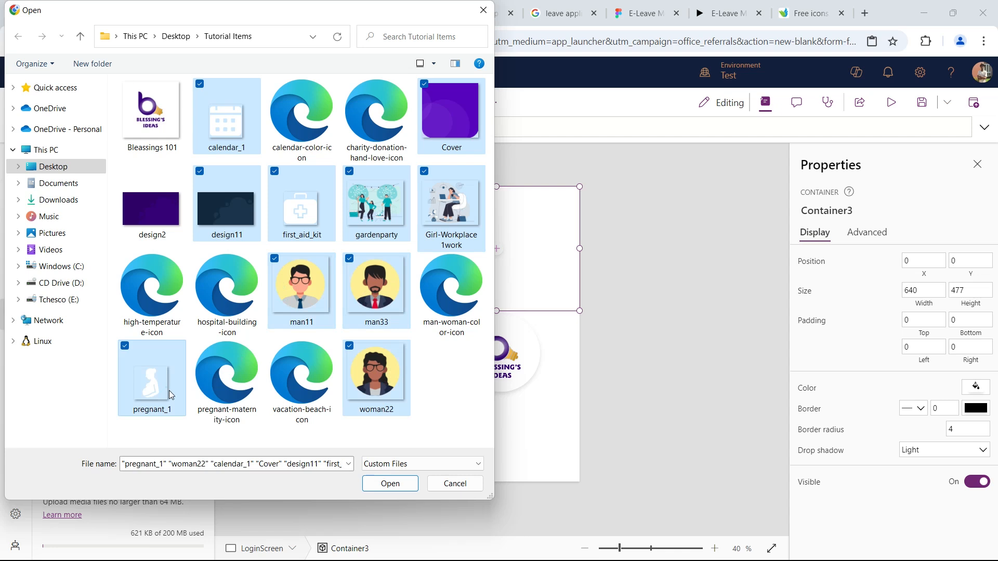
pyautogui.click(385, 487)
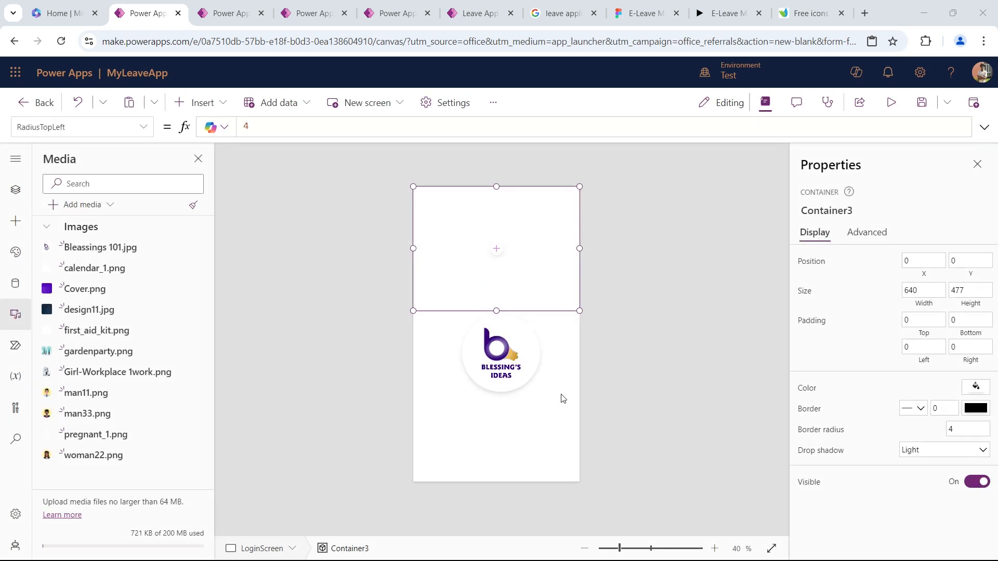
# - Set the height of Container3 on LoginScreen to 420
pyautogui.click(538, 286)
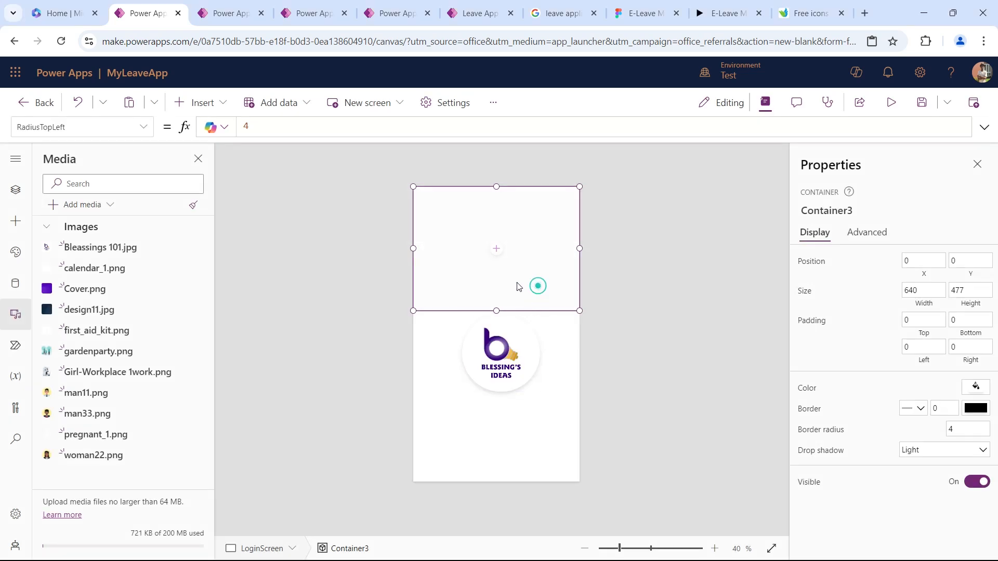
pyautogui.click(23, 194)
pyautogui.click(546, 289)
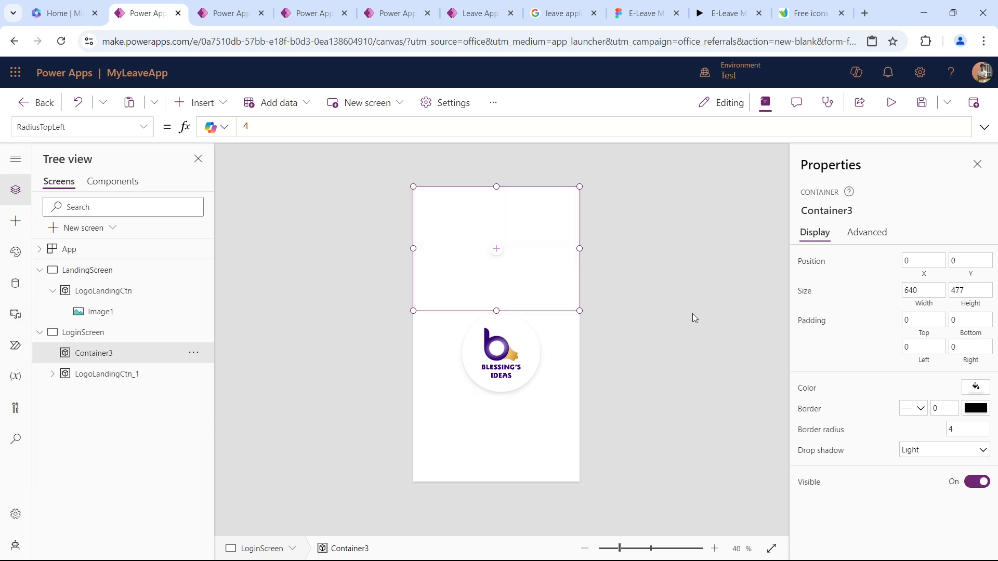
pyautogui.click(968, 294)
pyautogui.write('420')
pyautogui.press('Tab')
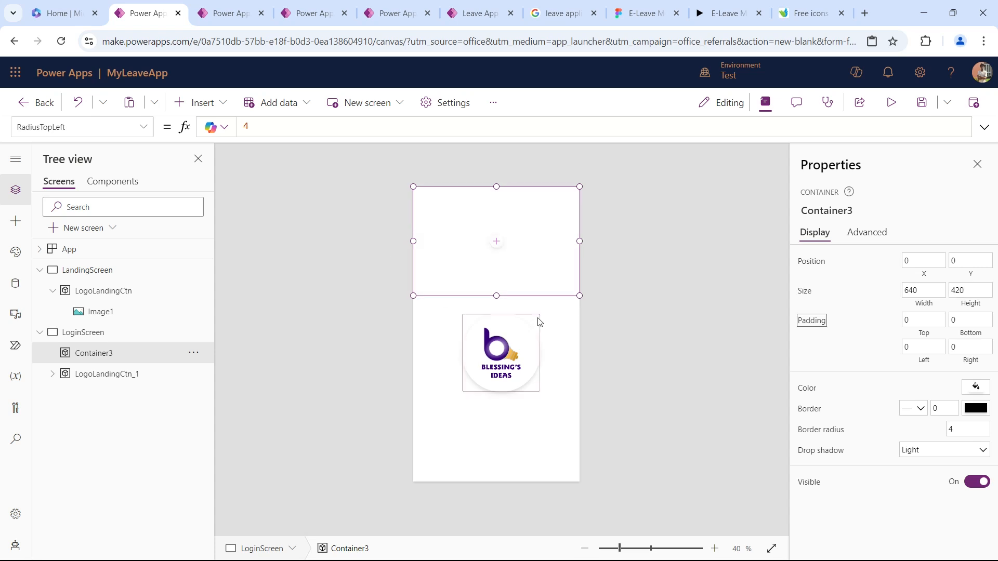
pyautogui.click(481, 272)
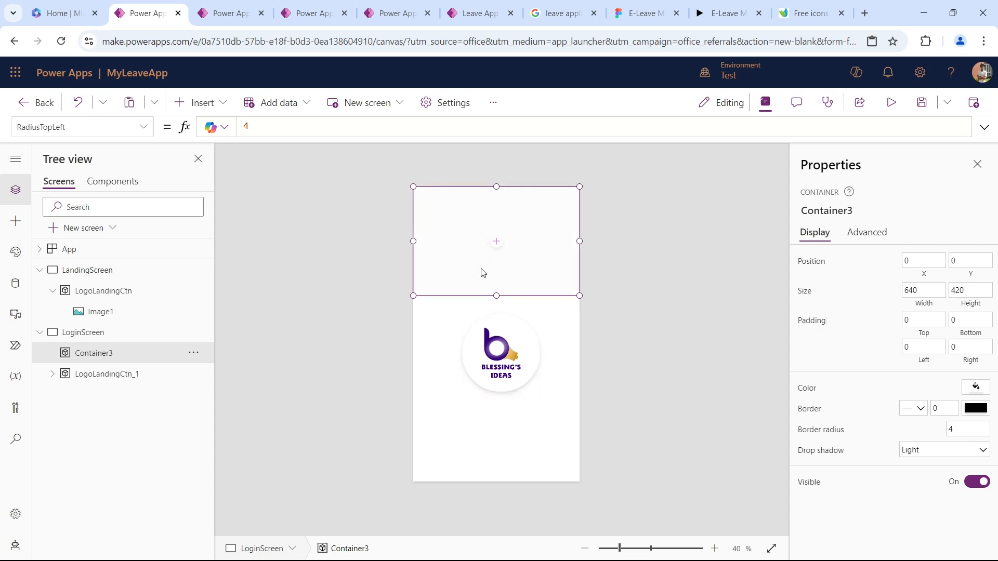
# - Insert an image inside Container3 on LoginScreen and use design11 as its picture
pyautogui.click(214, 103)
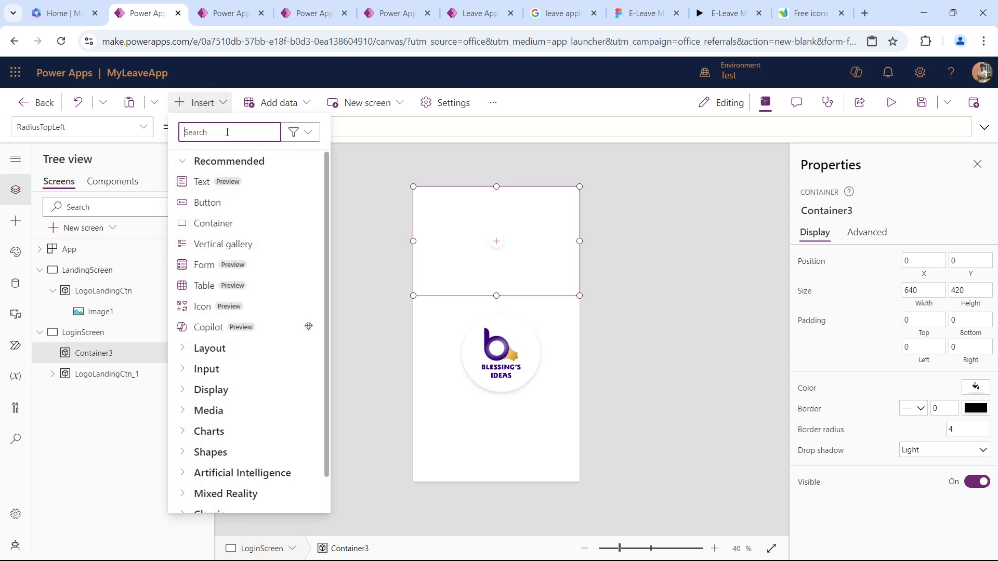
pyautogui.write('ima')
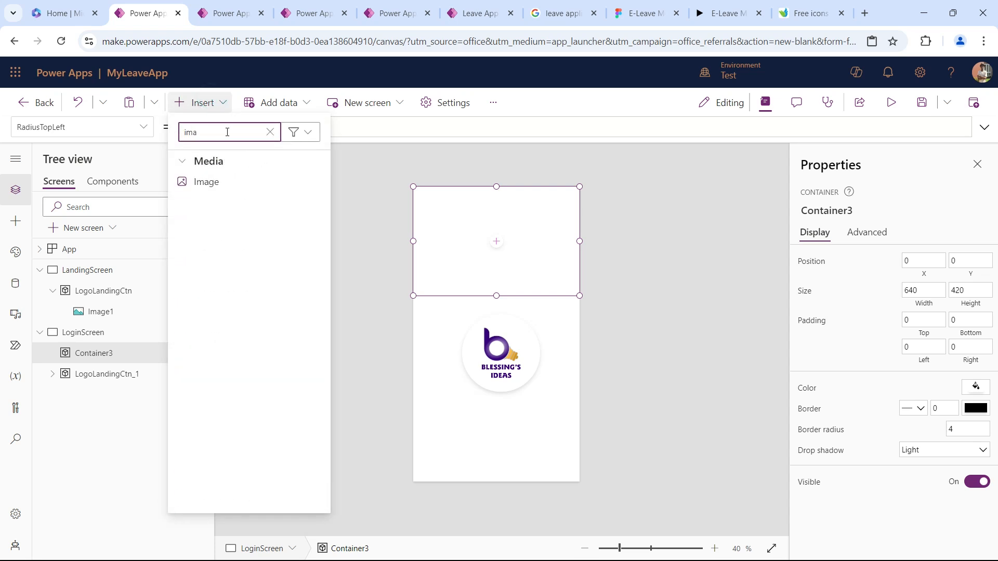
pyautogui.click(202, 186)
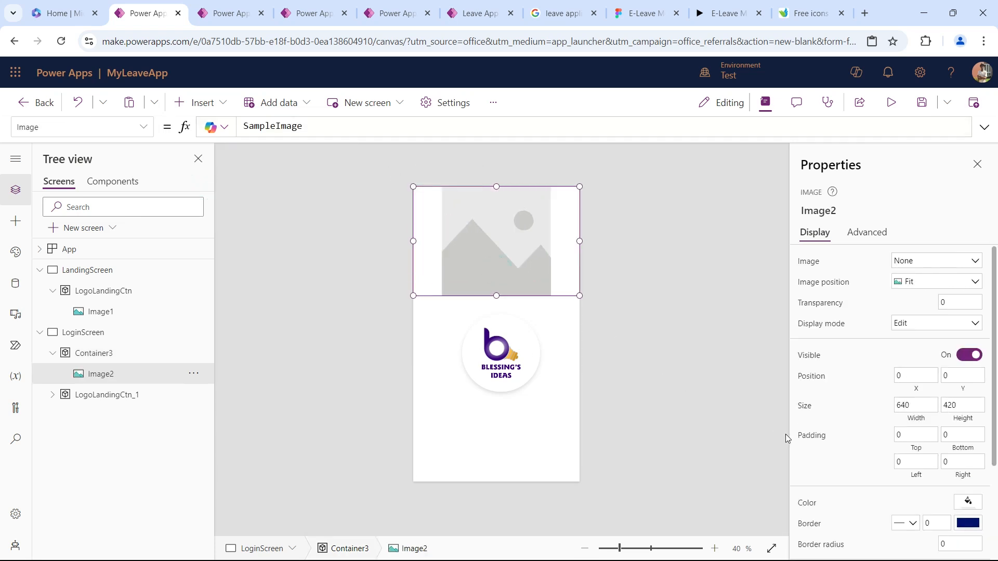
pyautogui.click(937, 266)
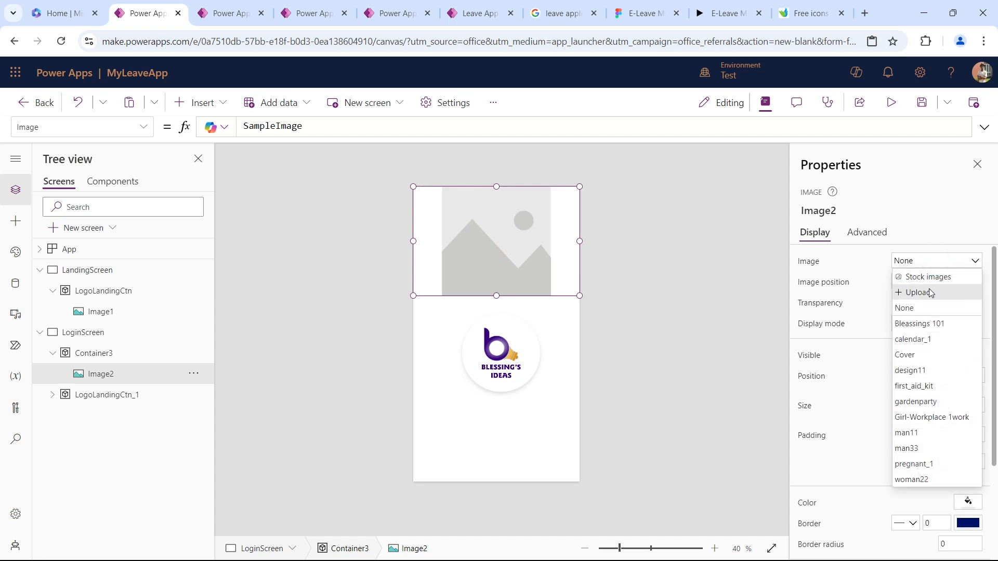
pyautogui.click(937, 372)
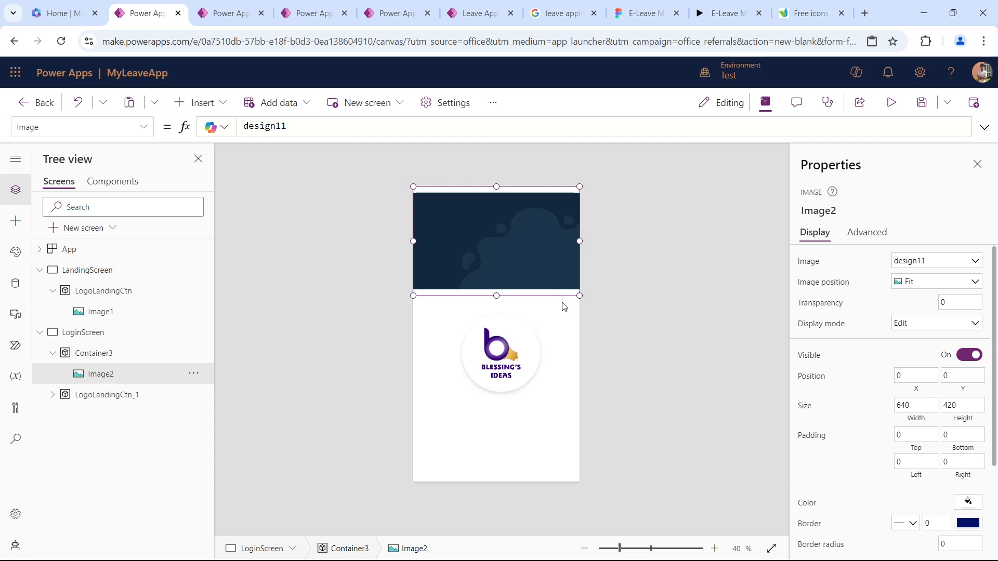
# - Check the uploaded media files, switch Image2's picture to Cover and set its image position to Fill
pyautogui.click(16, 315)
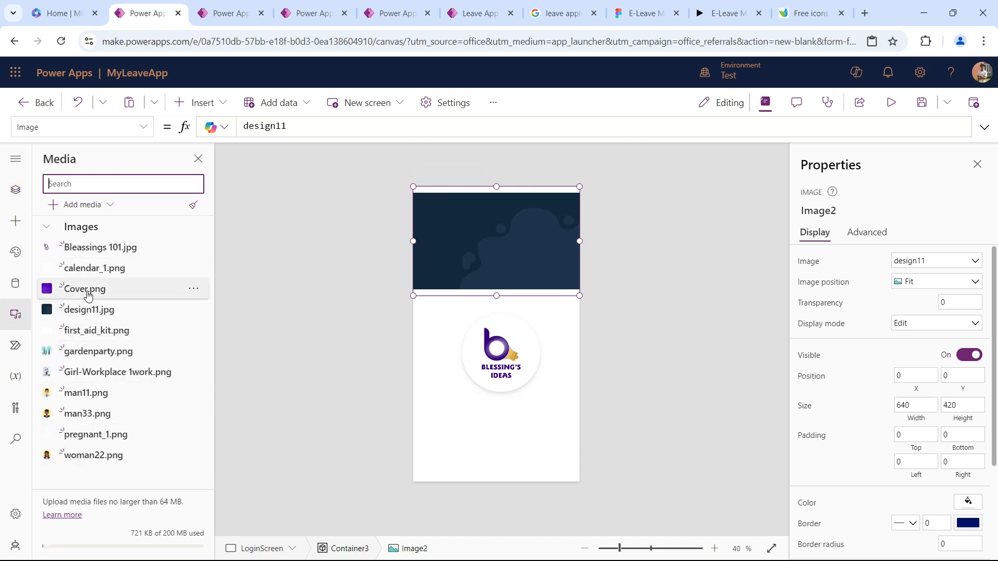
pyautogui.click(922, 261)
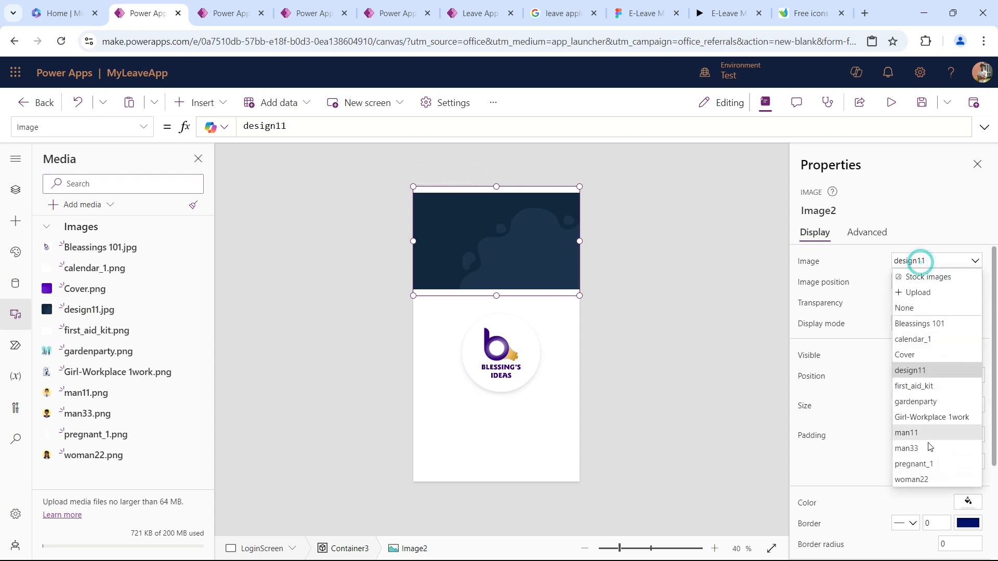
pyautogui.click(920, 355)
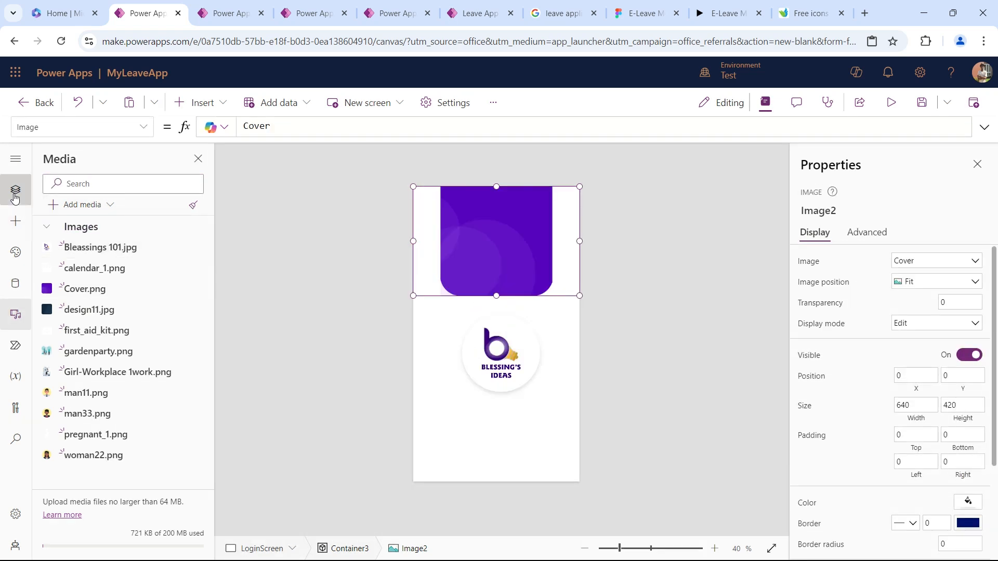
pyautogui.click(15, 197)
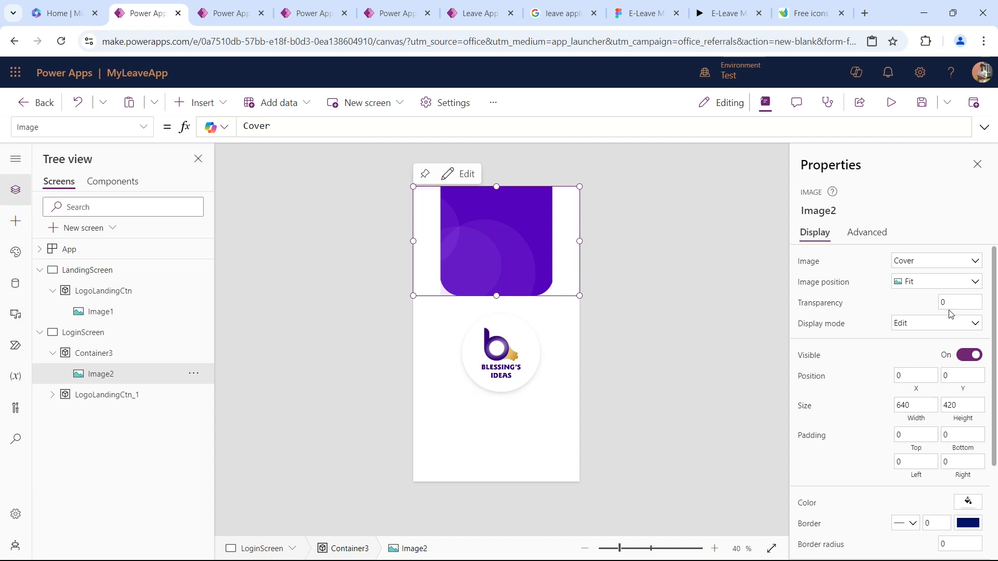
pyautogui.click(922, 282)
pyautogui.click(915, 313)
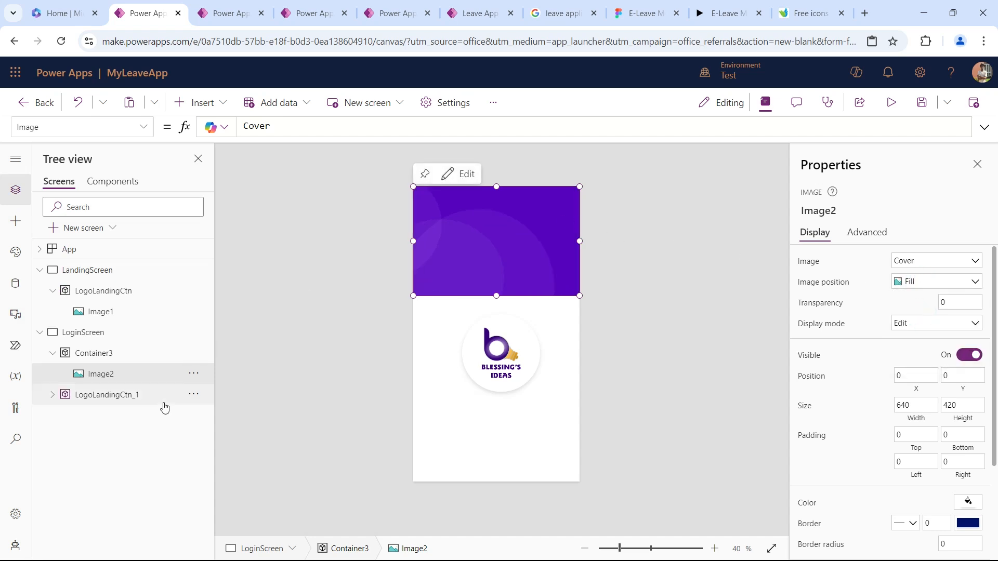
# - Try a border radius of 50 on Container3 and settle on 100
pyautogui.click(115, 353)
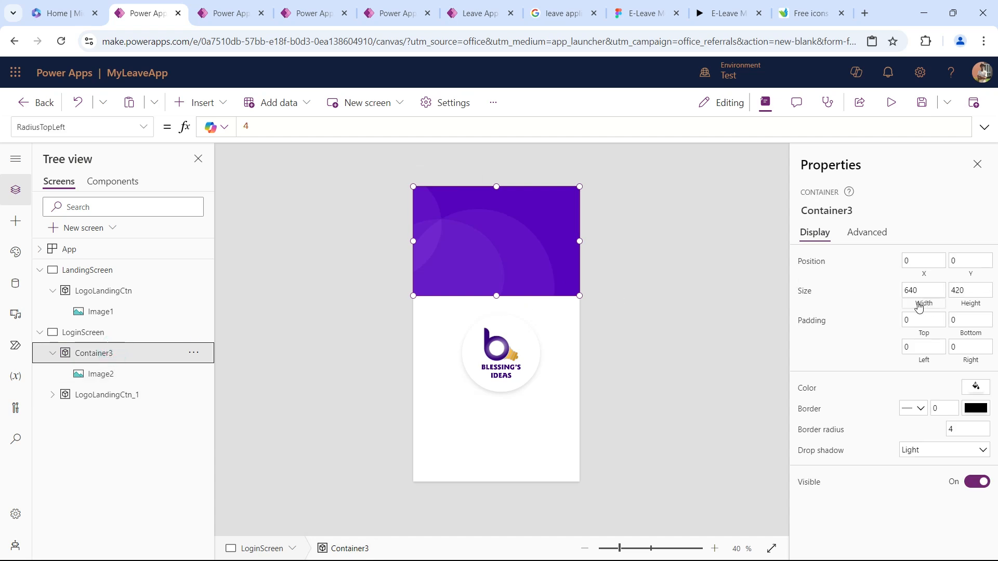
pyautogui.click(961, 429)
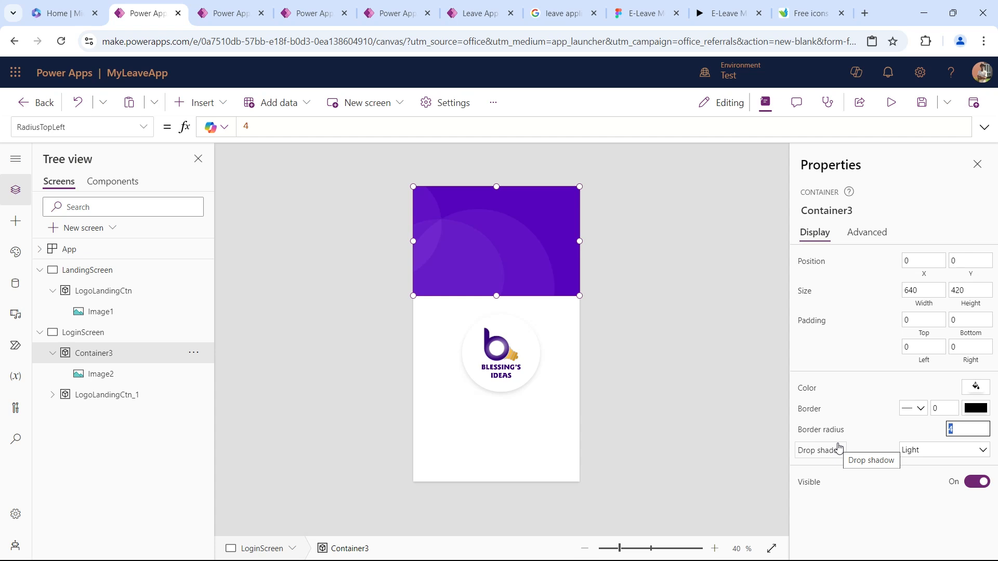
pyautogui.write('50')
pyautogui.press('Tab')
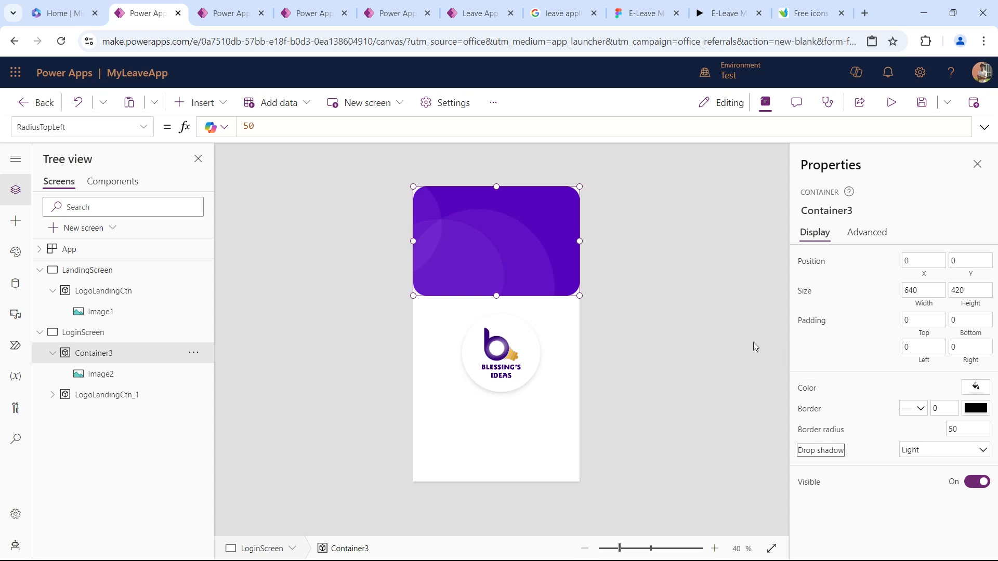
pyautogui.click(966, 425)
pyautogui.press('Tab')
pyautogui.click(653, 319)
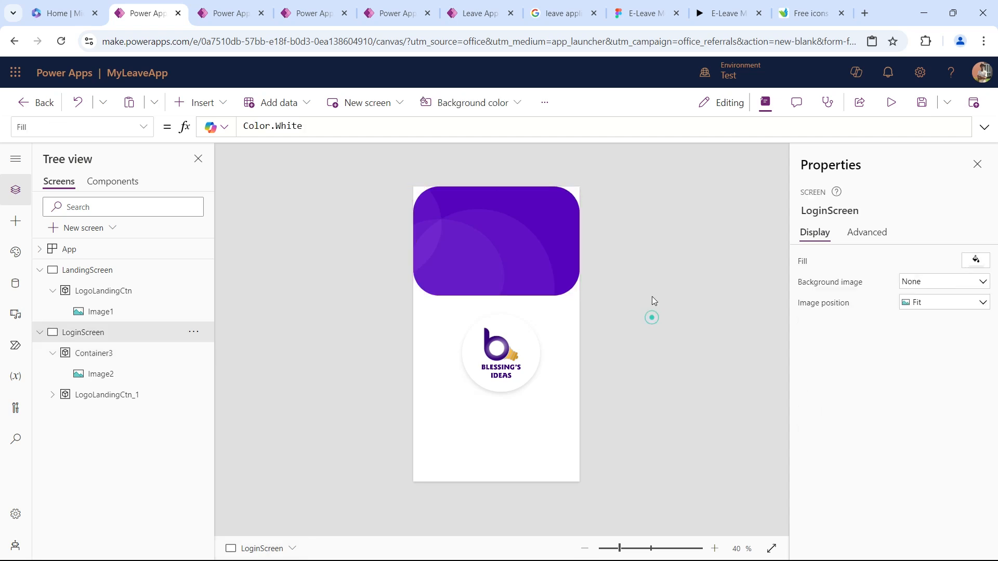
# - Set the RadiusTopLeft property of Container3 to 0
pyautogui.click(530, 272)
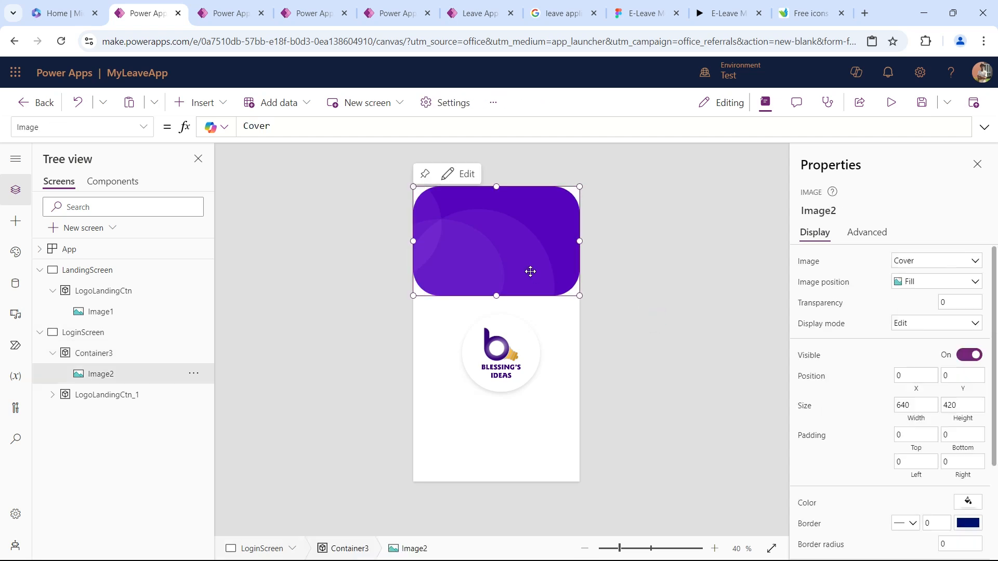
pyautogui.click(134, 353)
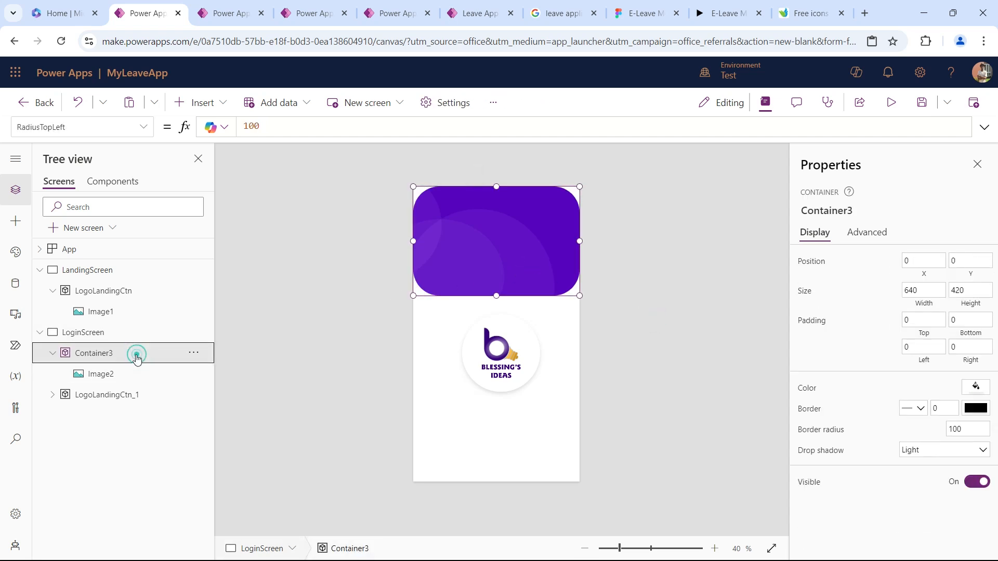
pyautogui.click(140, 126)
pyautogui.scroll(-1, 93, 347)
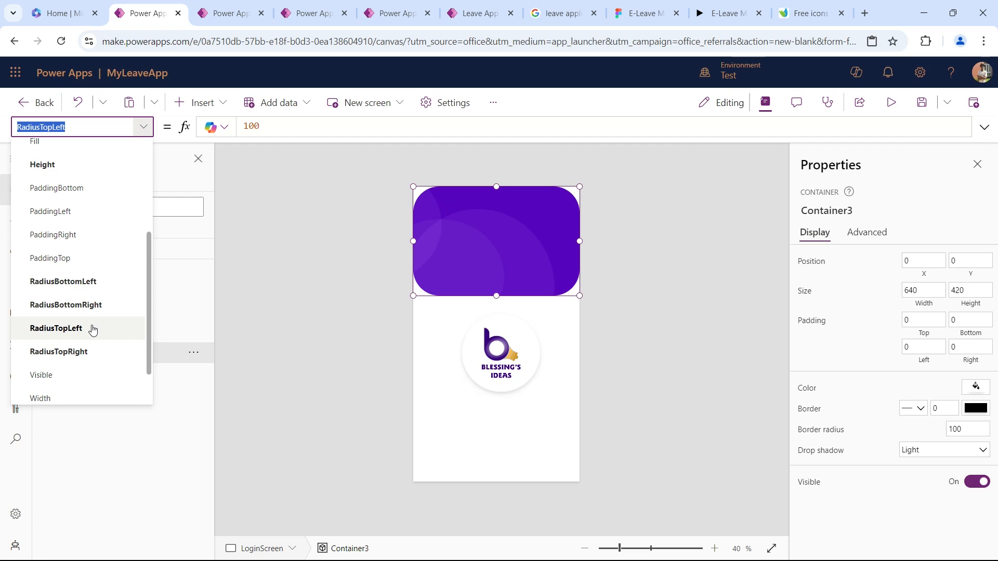
pyautogui.click(83, 329)
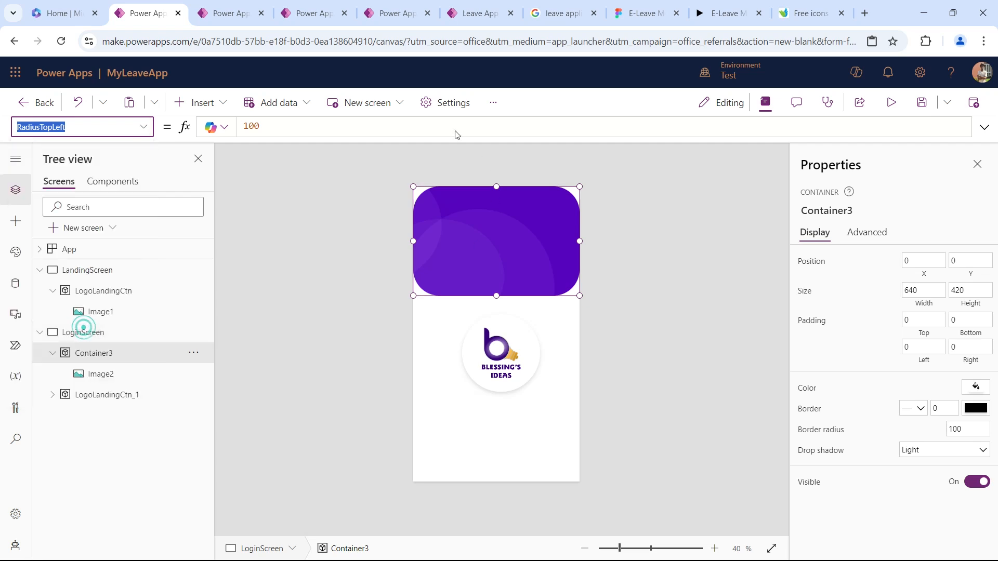
pyautogui.click(456, 135)
pyautogui.doubleClick(314, 124)
pyautogui.write('0')
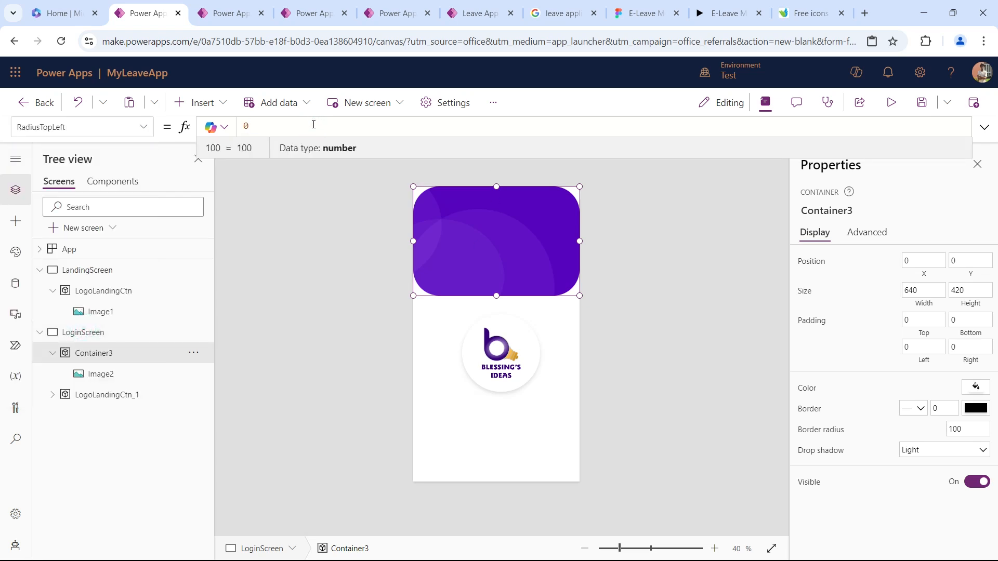
# - Set the RadiusTopRight property of Container3 to 0
pyautogui.click(140, 126)
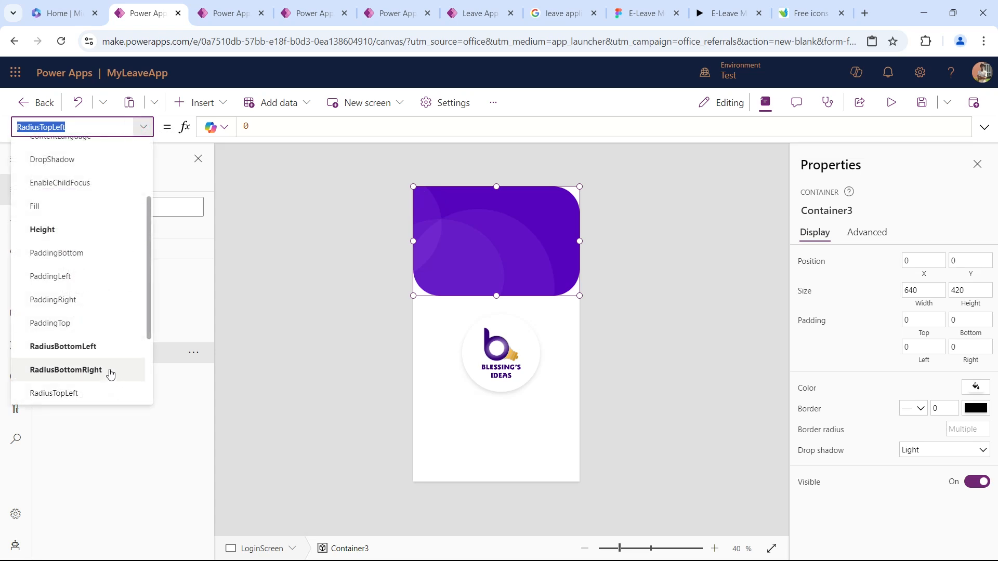
pyautogui.scroll(-3, 111, 375)
pyautogui.click(101, 359)
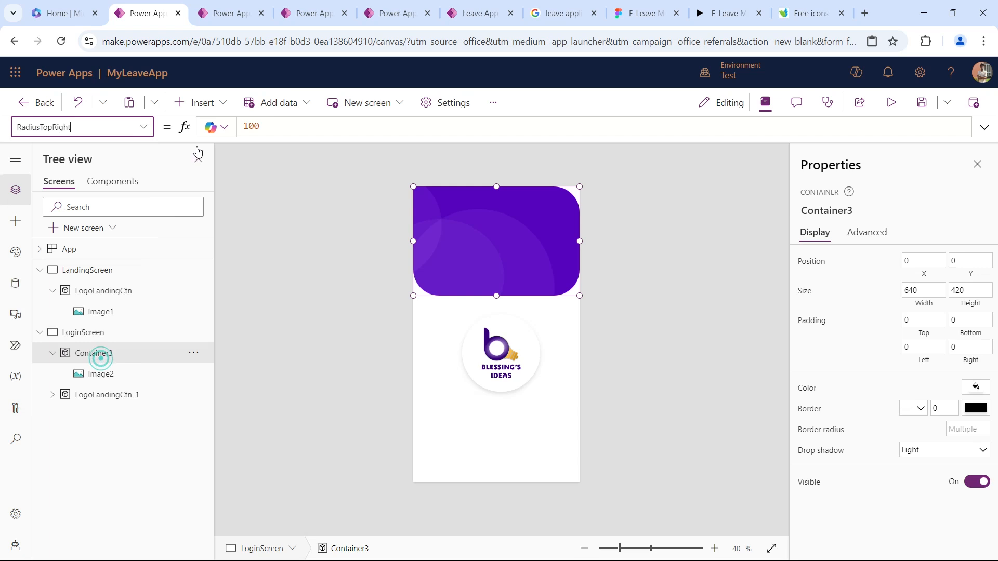
pyautogui.click(251, 126)
pyautogui.doubleClick(251, 127)
pyautogui.write('0')
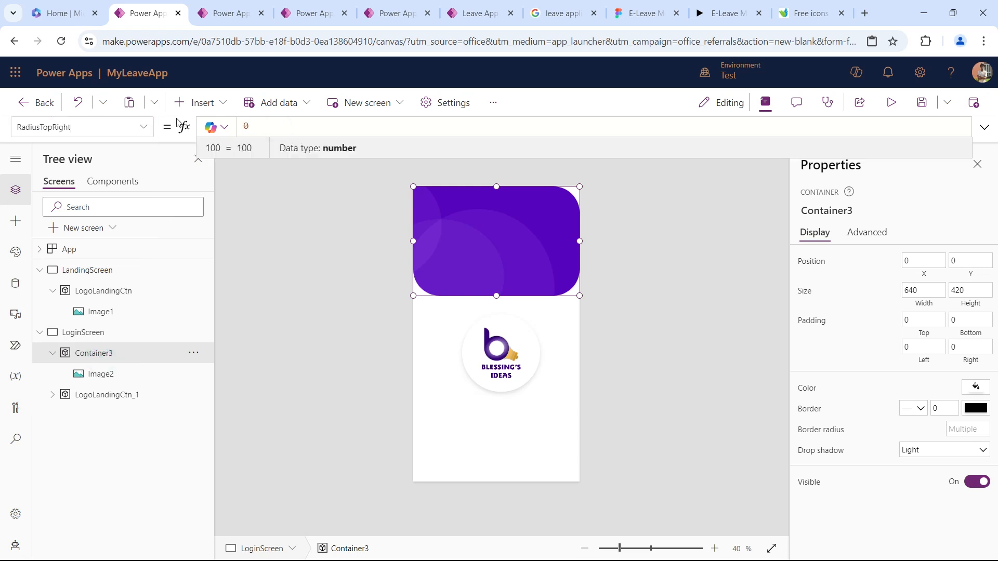
pyautogui.click(267, 223)
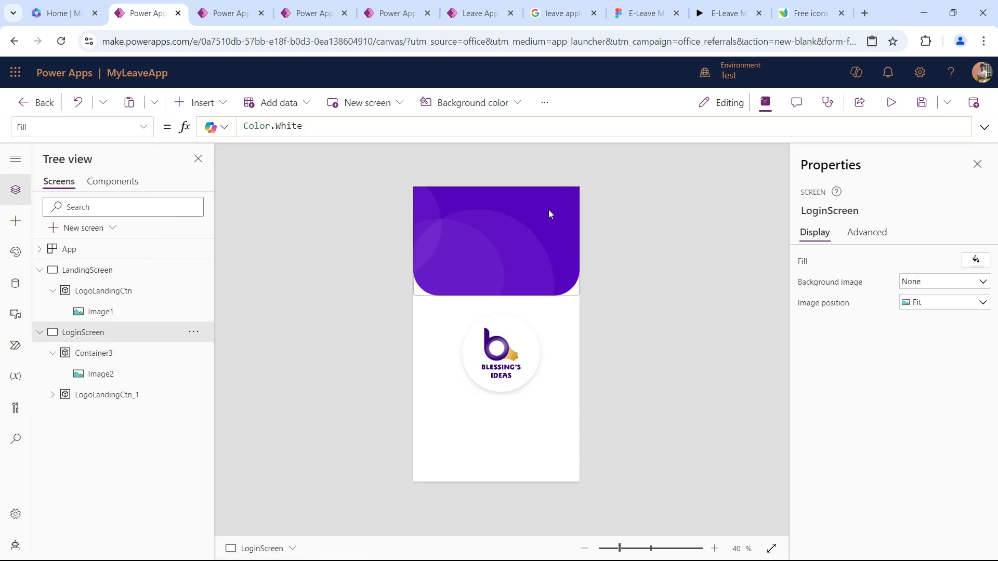
# - Check the logo placement in the E-Leave Figma design and move LogoLandingCtn_1 to position 170, 290 over the header's lower edge
pyautogui.click(562, 13)
pyautogui.click(645, 13)
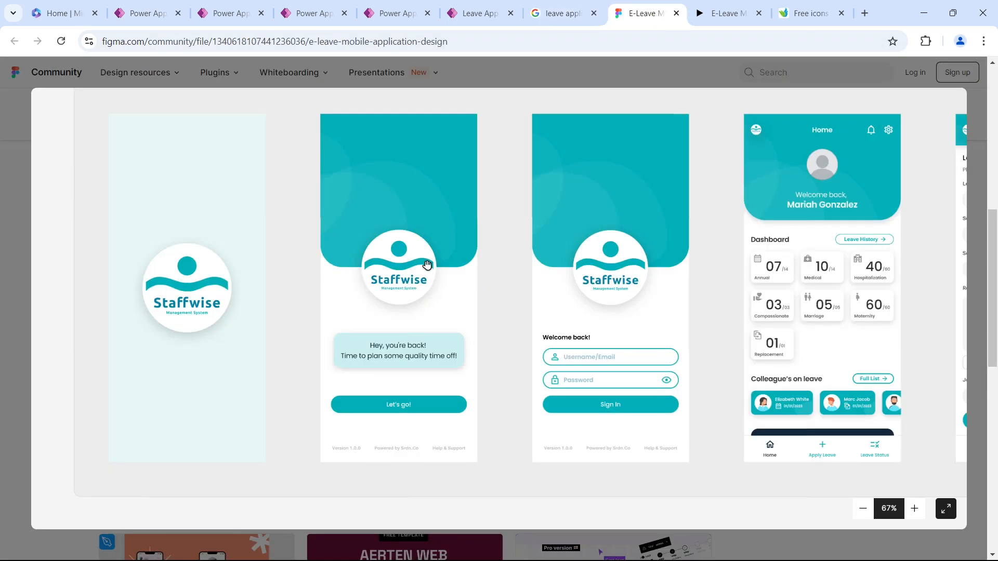
pyautogui.click(148, 13)
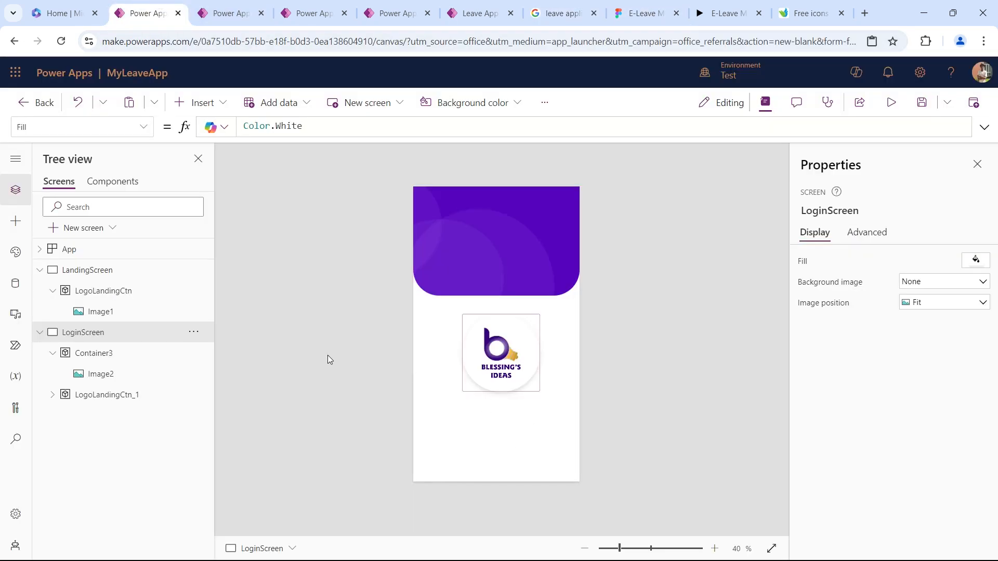
pyautogui.click(112, 353)
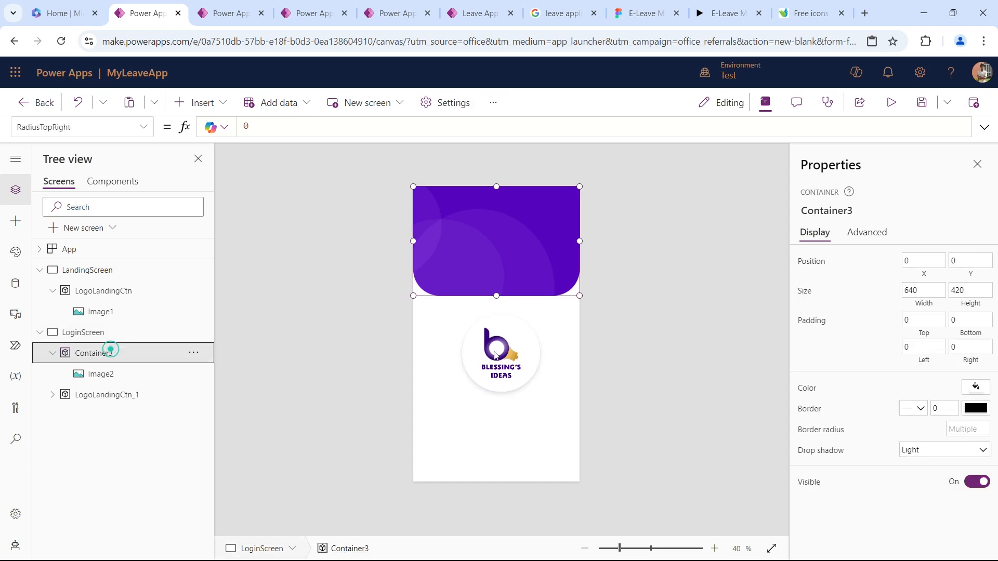
pyautogui.click(120, 398)
pyautogui.moveTo(462, 341); pyautogui.dragTo(456, 288)
# - Bring LogoLandingCtn_1 to the front so the logo sits above the purple header
pyautogui.click(195, 399)
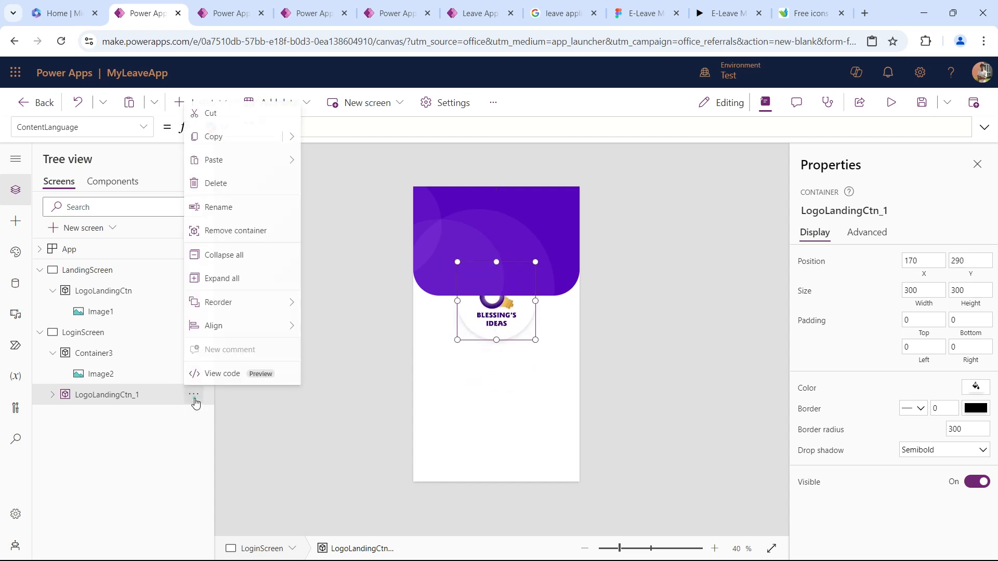
pyautogui.moveTo(252, 302)
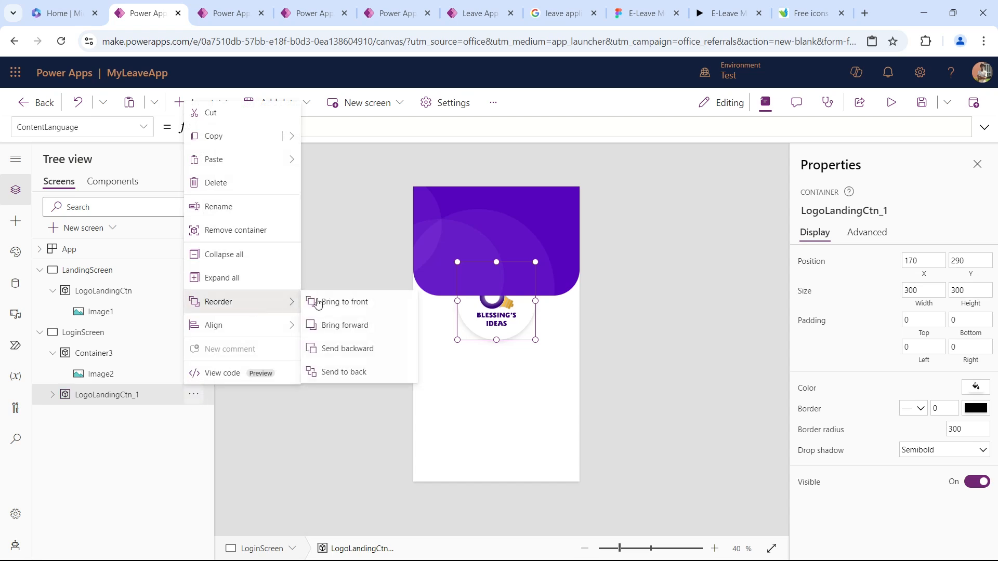
pyautogui.click(347, 304)
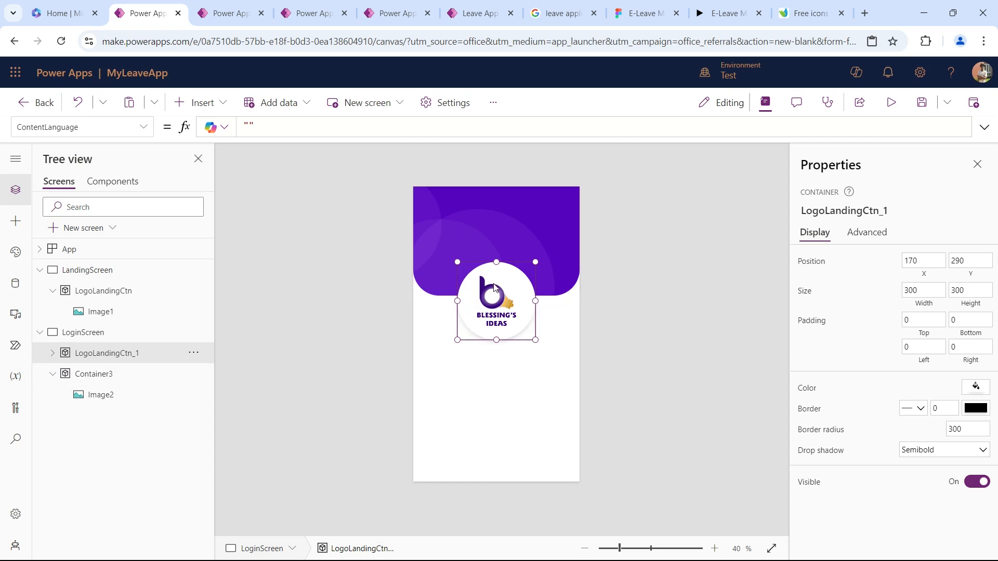
# - Consult the welcome message in the Figma design, insert a text control on LoginScreen and place it below the logo at about 132, 630
pyautogui.click(620, 13)
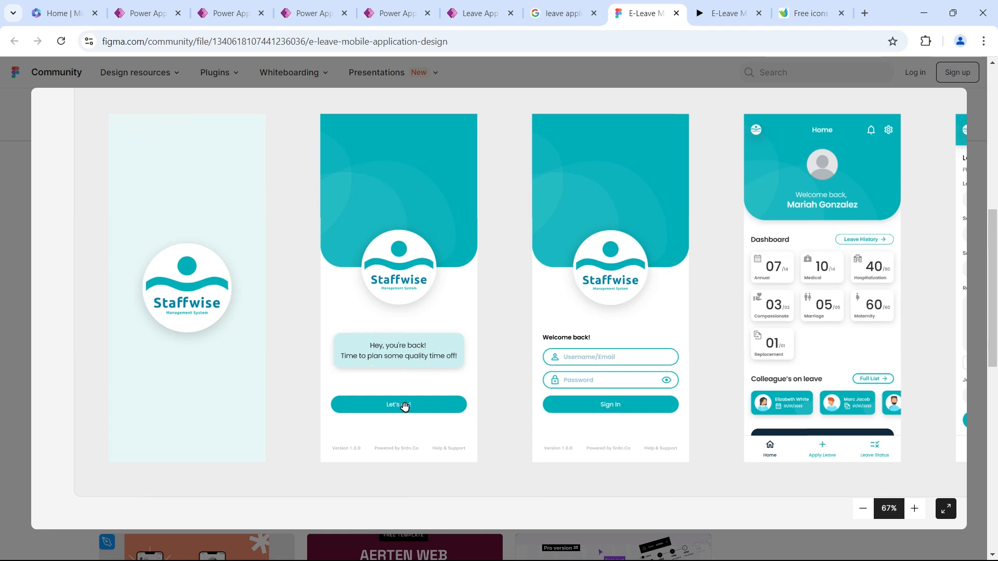
pyautogui.click(143, 13)
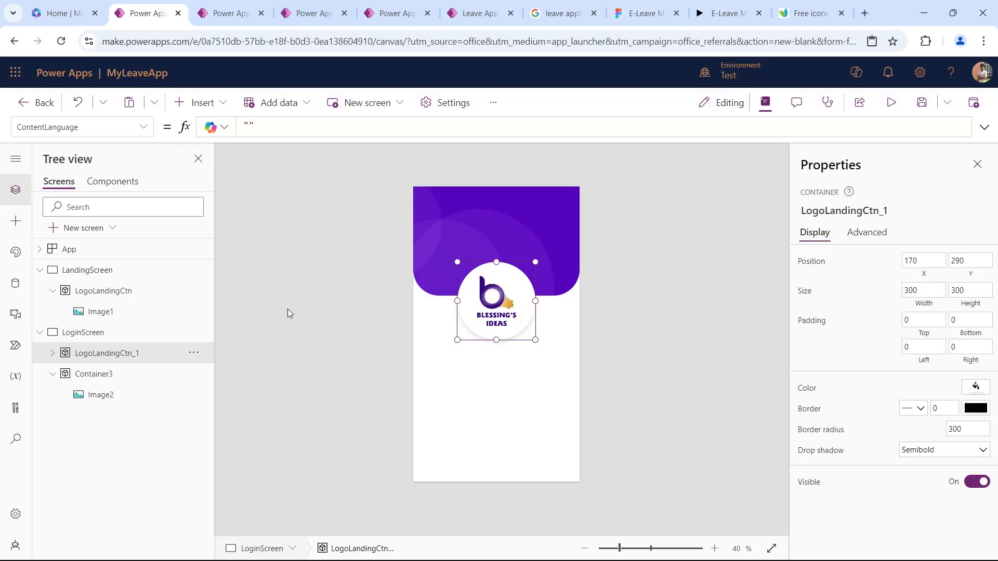
pyautogui.click(363, 355)
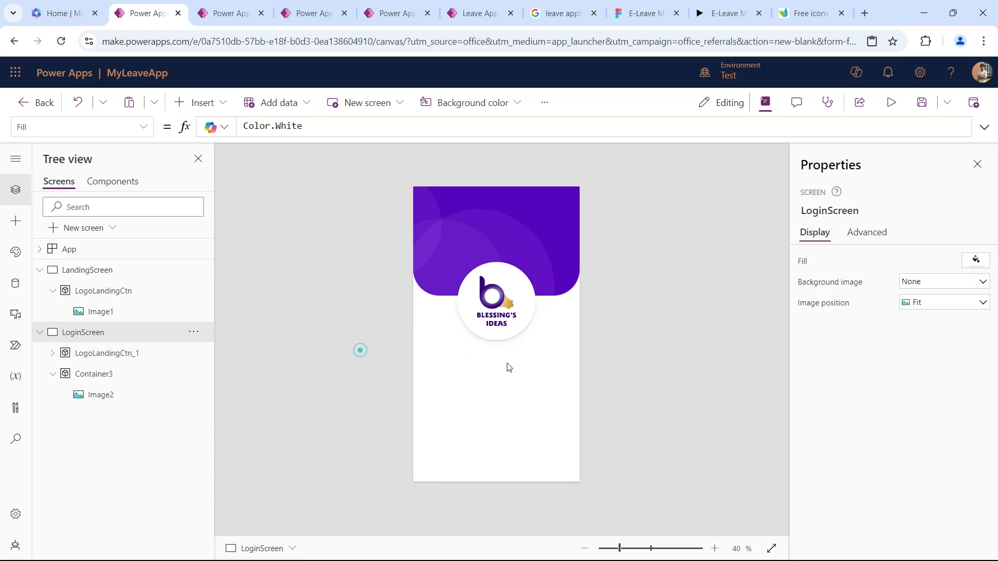
pyautogui.click(199, 104)
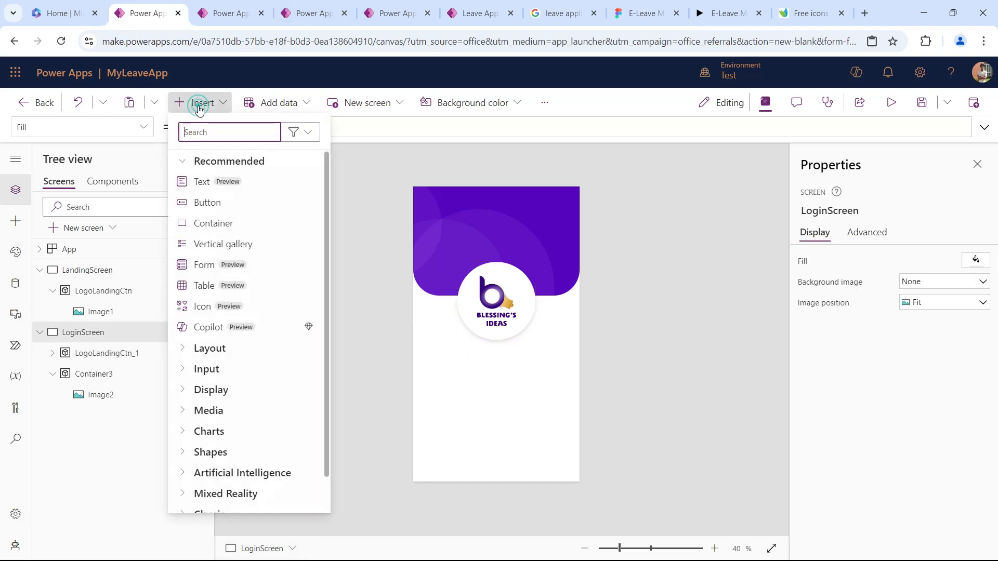
pyautogui.click(211, 187)
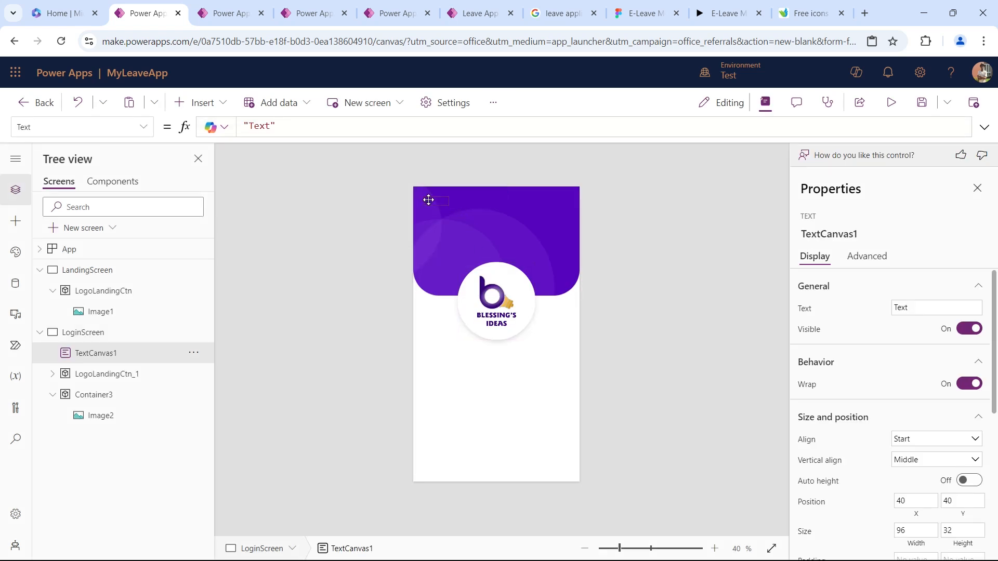
pyautogui.moveTo(471, 360)
pyautogui.mouseDown()
pyautogui.moveTo(478, 376)
pyautogui.moveTo(468, 350)
pyautogui.moveTo(454, 354)
pyautogui.mouseUp()
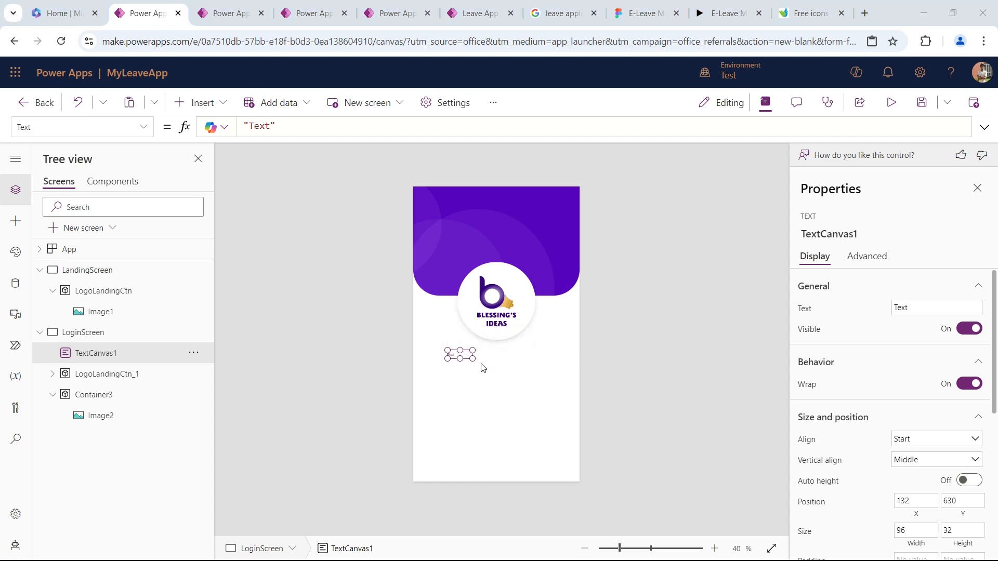
# - Resize TextCanvas1 to 540 wide by 120 high and move it below the logo to position 50, 665
pyautogui.moveTo(473, 358); pyautogui.dragTo(556, 387)
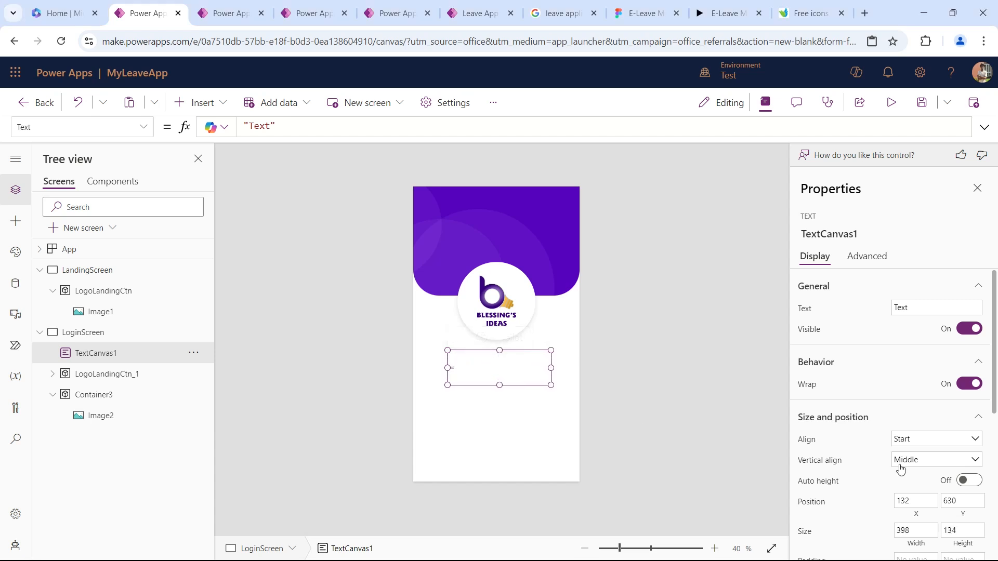
pyautogui.scroll(-2, 945, 486)
pyautogui.click(952, 466)
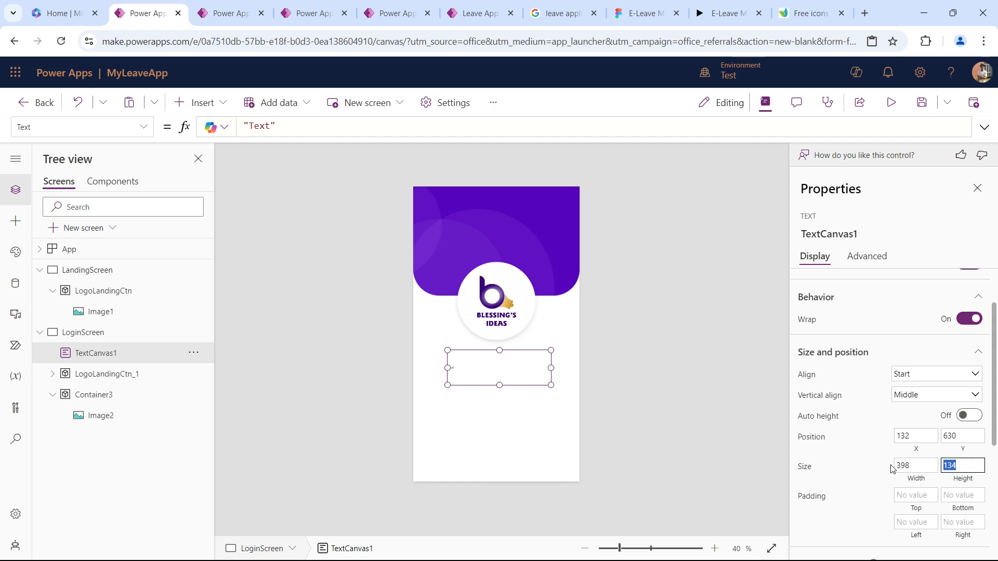
pyautogui.write('120')
pyautogui.press('Tab')
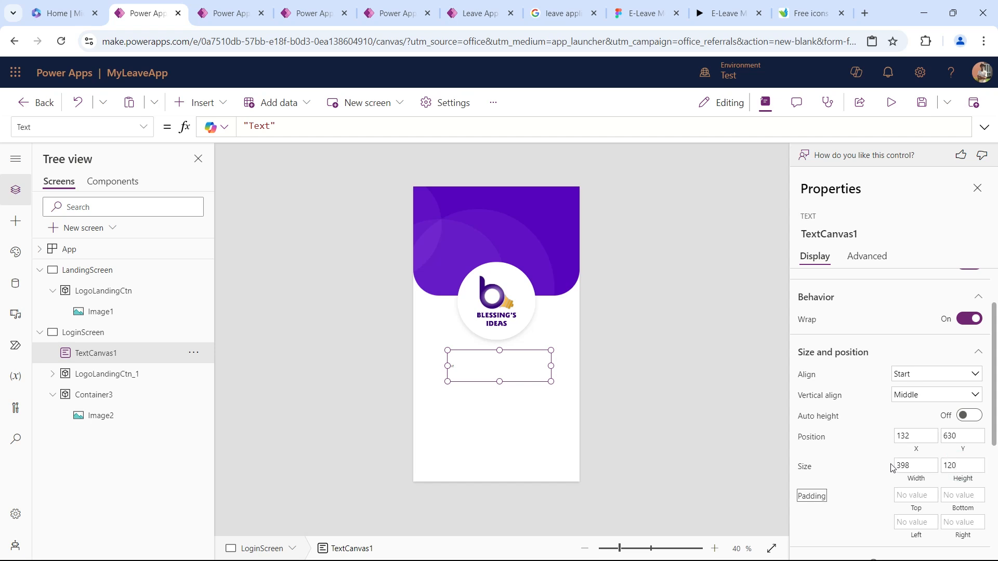
pyautogui.click(925, 469)
pyautogui.write('540')
pyautogui.press('Tab')
pyautogui.moveTo(519, 369); pyautogui.dragTo(500, 380)
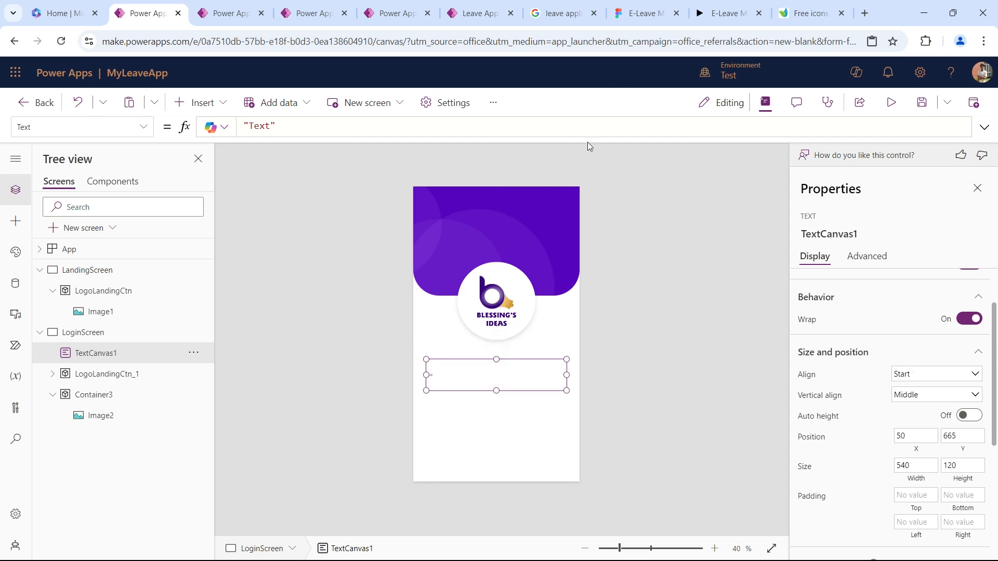
# - Consult the welcome message box in the E-Leave Figma design and check TextCanvas1's style settings for a background fill
pyautogui.click(629, 25)
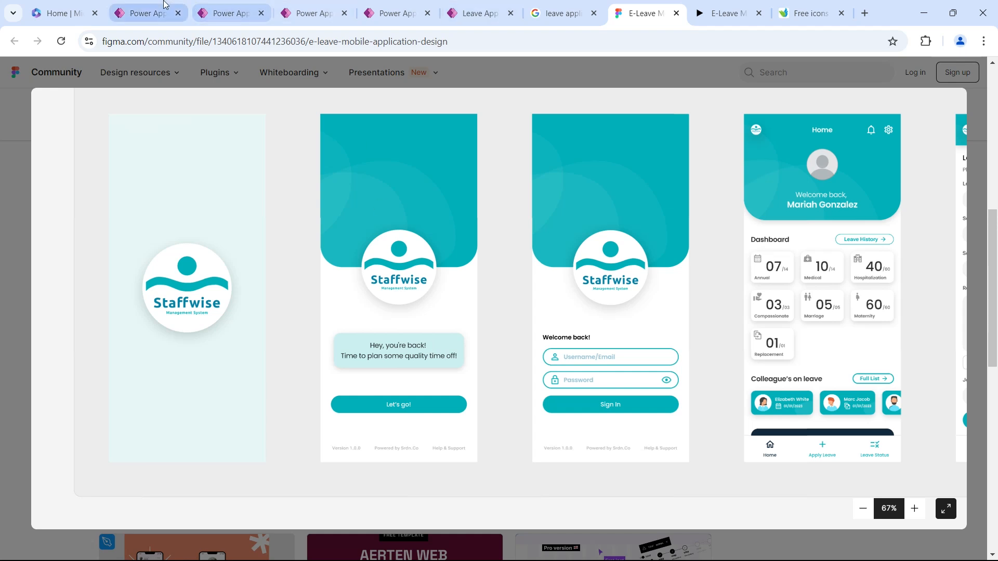
pyautogui.click(146, 13)
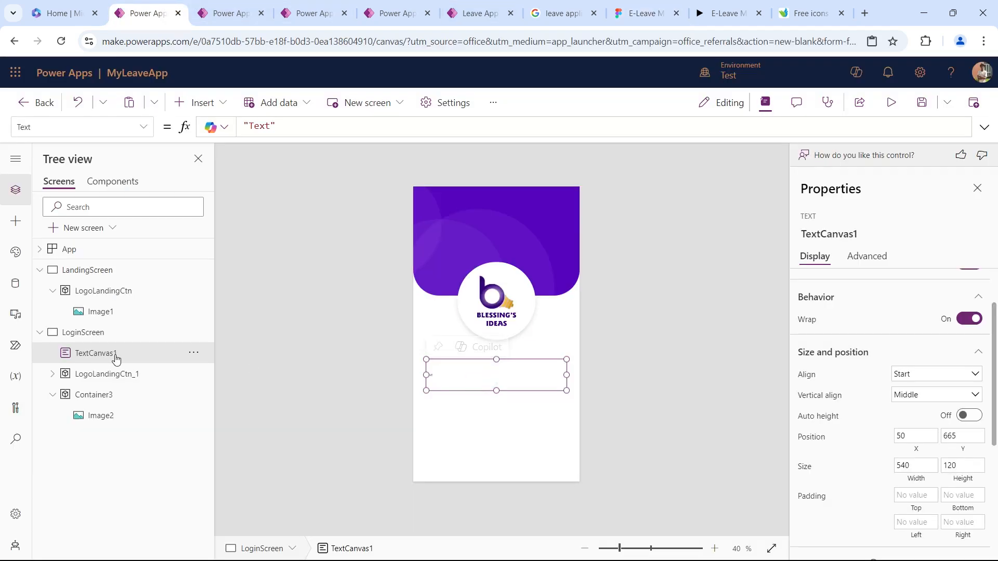
pyautogui.scroll(-4, 930, 405)
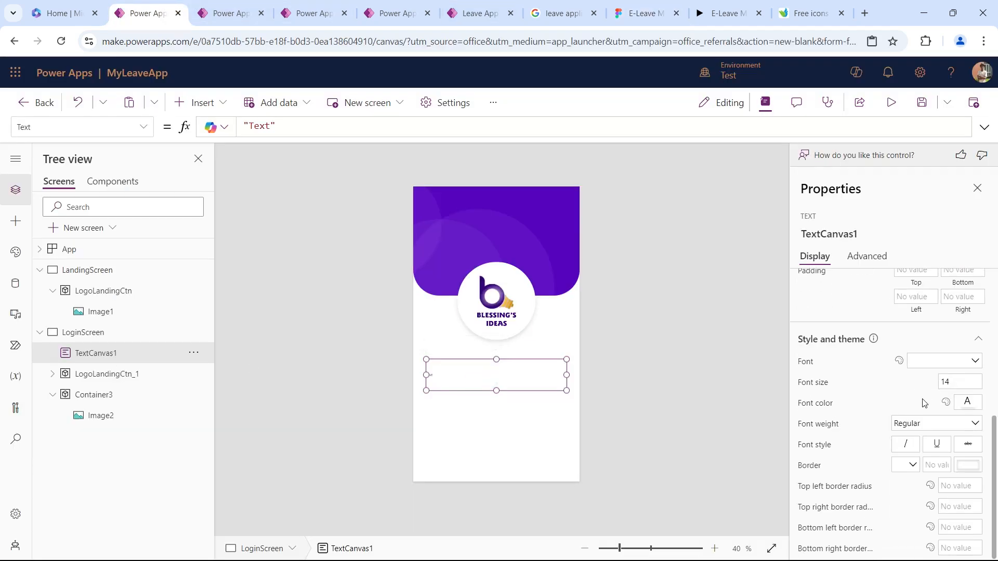
pyautogui.click(146, 128)
pyautogui.scroll(5, 102, 262)
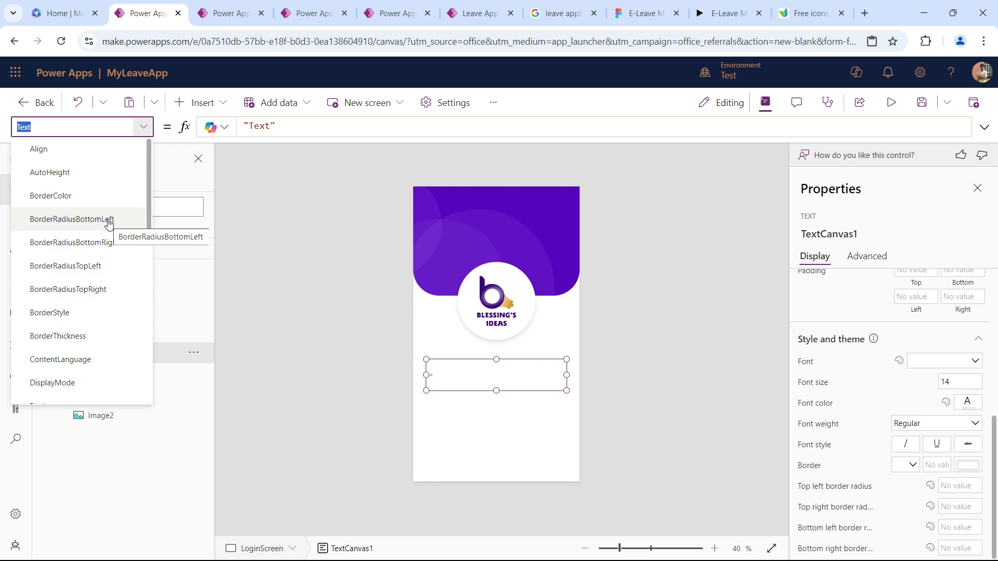
pyautogui.click(872, 288)
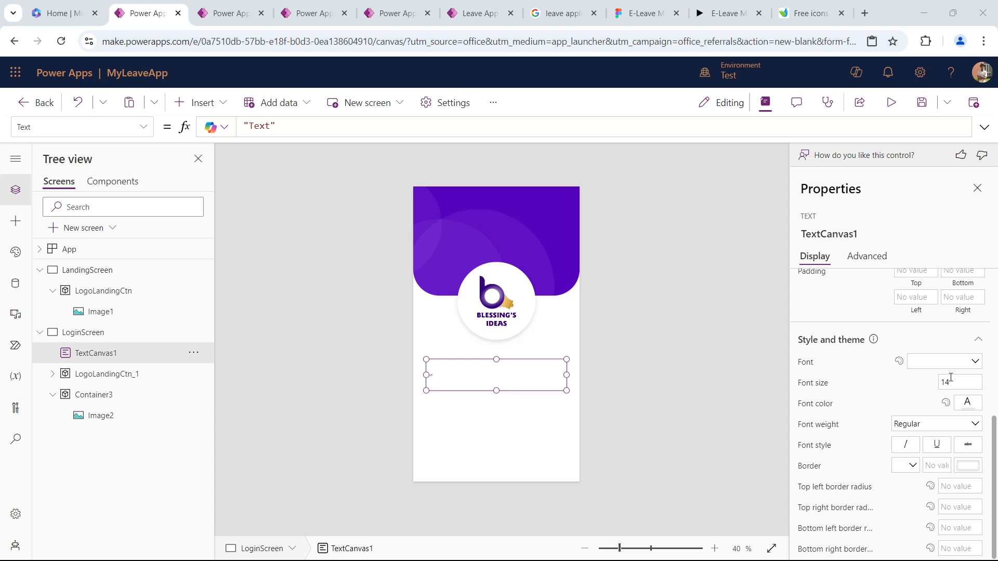
# - Try the standard purple as TextCanvas1's font color, then set it to black
pyautogui.click(967, 403)
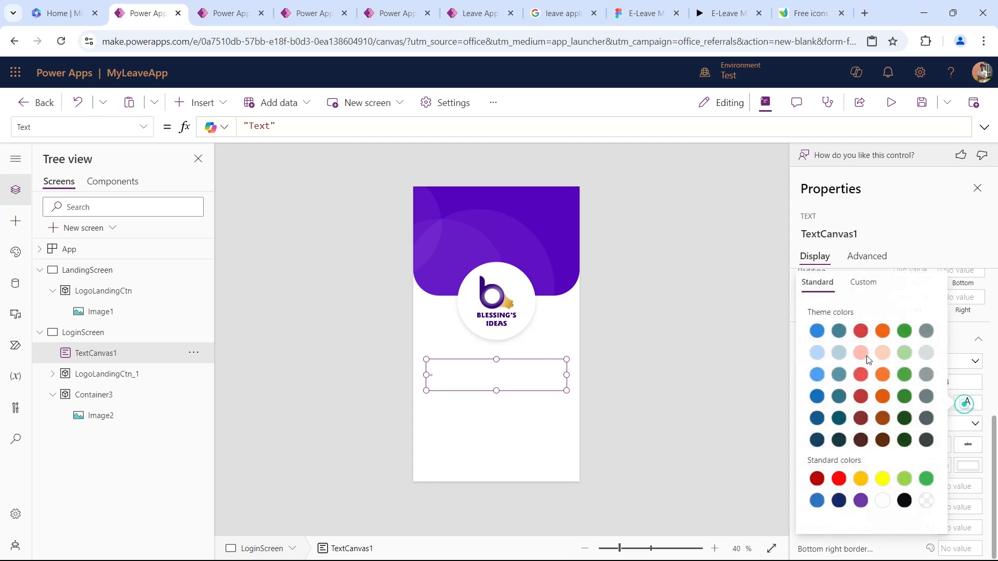
pyautogui.click(860, 502)
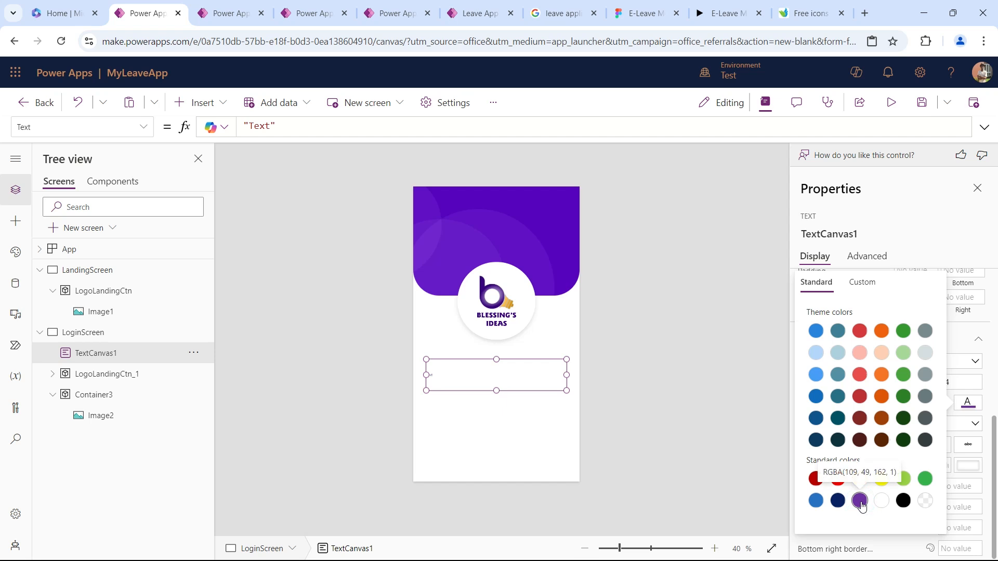
pyautogui.click(904, 501)
pyautogui.click(968, 404)
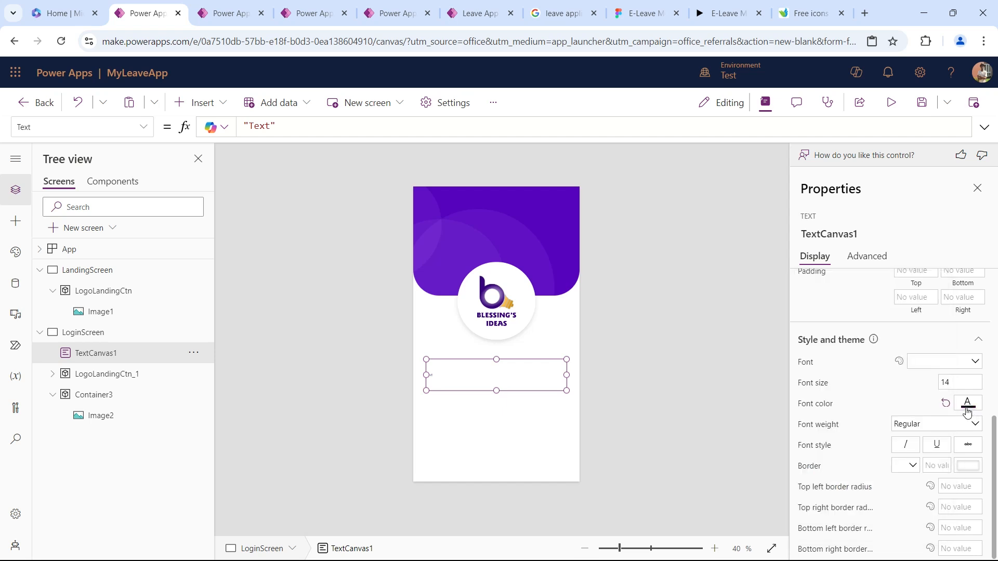
# - Examine the full list of display and advanced properties of TextCanvas1 for a background fill option
pyautogui.scroll(1, 947, 436)
pyautogui.scroll(-1, 950, 435)
pyautogui.scroll(5, 909, 459)
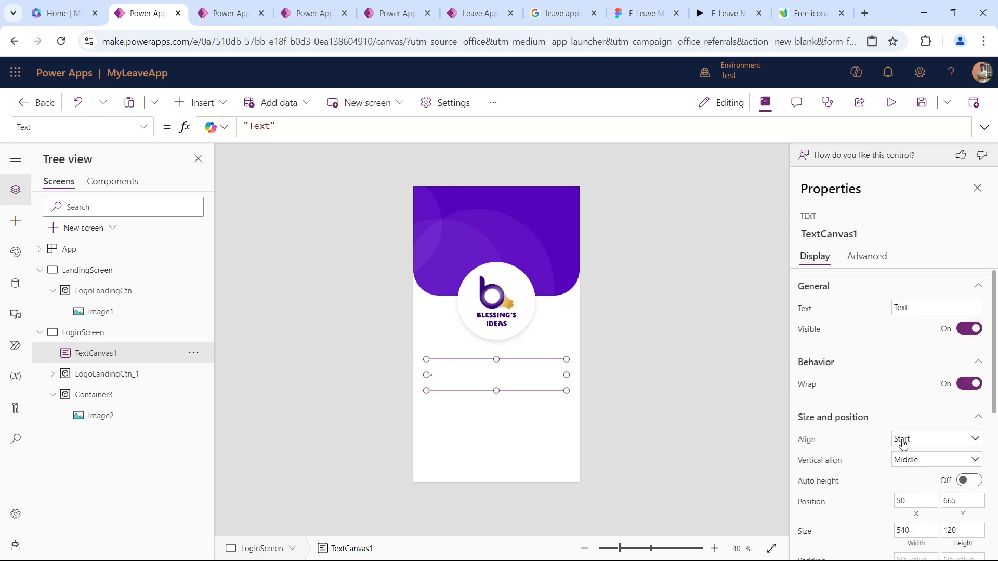
pyautogui.click(145, 127)
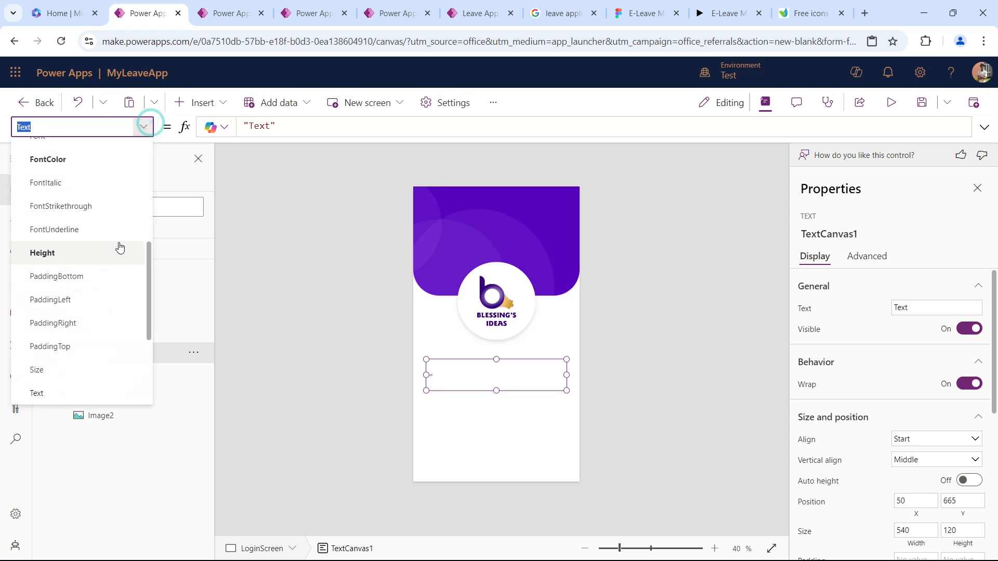
pyautogui.scroll(5, 120, 250)
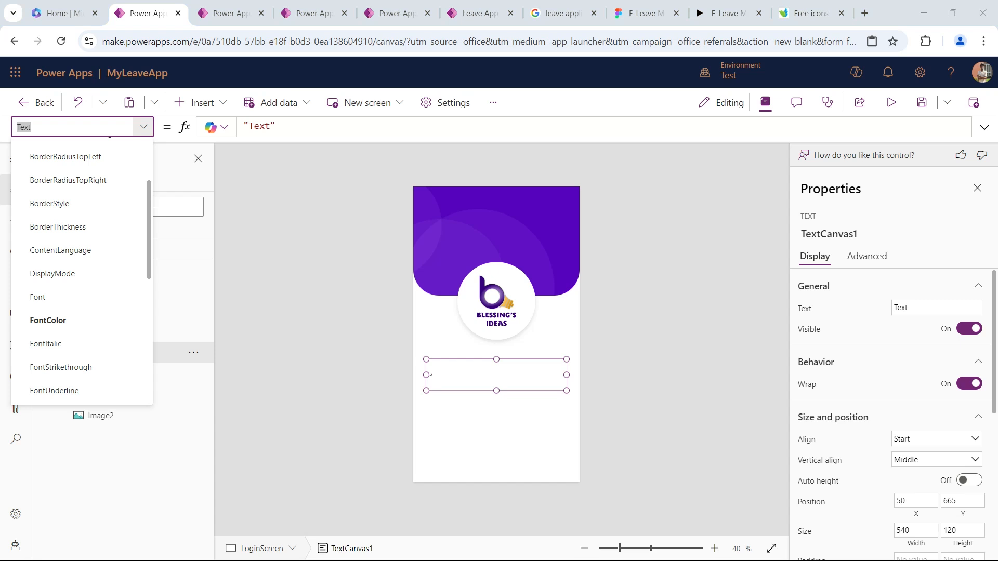
pyautogui.scroll(3, 106, 239)
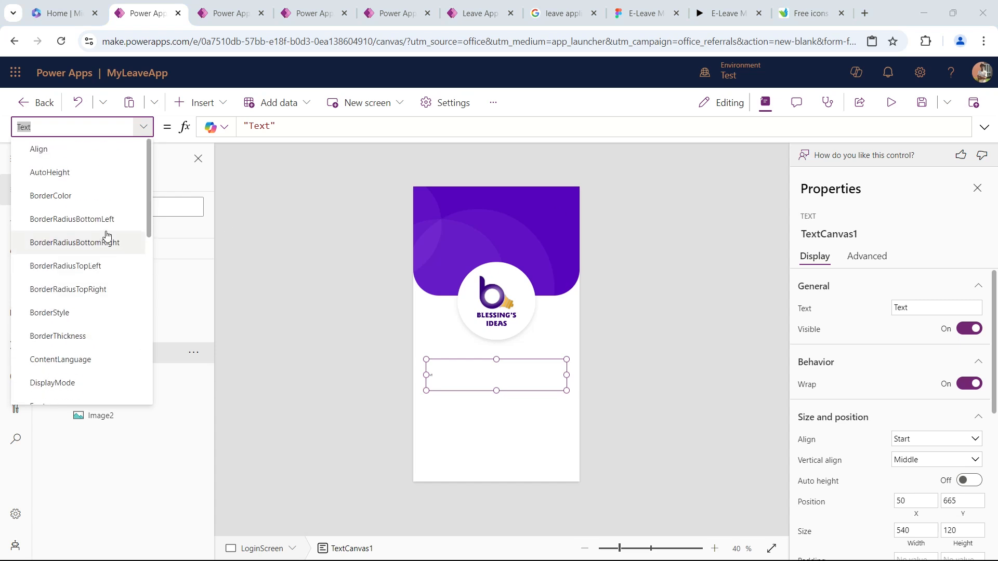
pyautogui.scroll(-5, 106, 237)
pyautogui.scroll(-3, 105, 234)
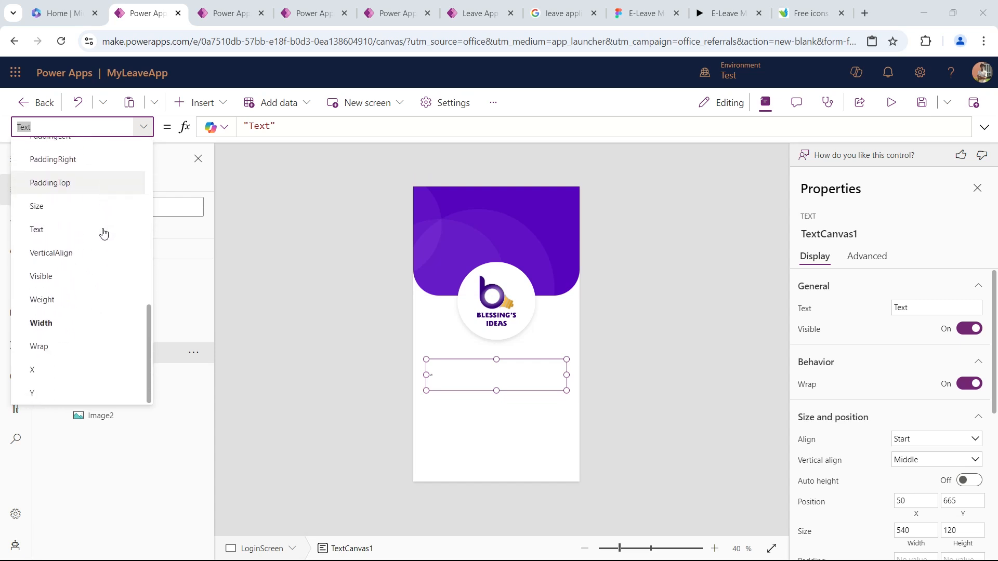
pyautogui.scroll(3, 99, 229)
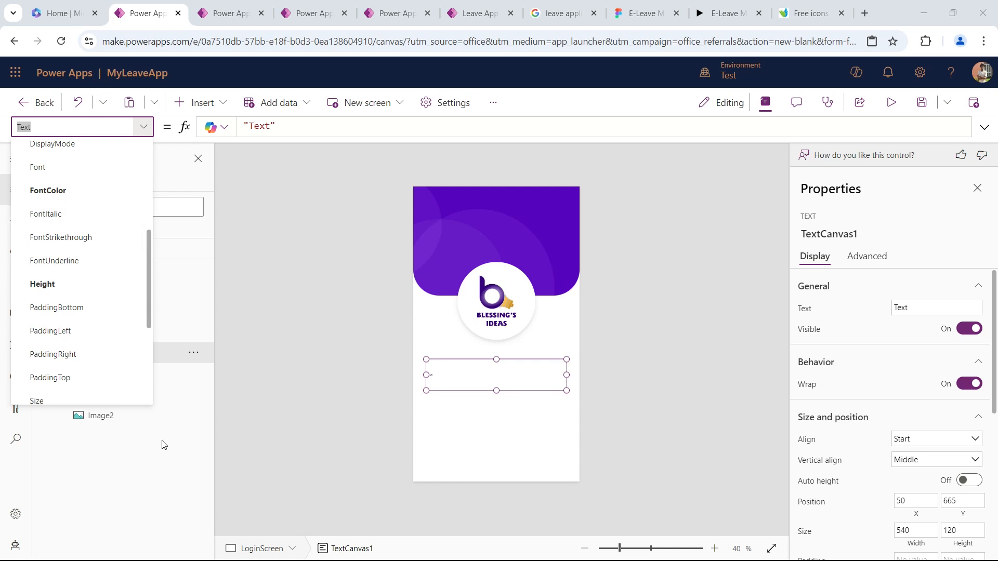
pyautogui.click(162, 456)
pyautogui.click(128, 358)
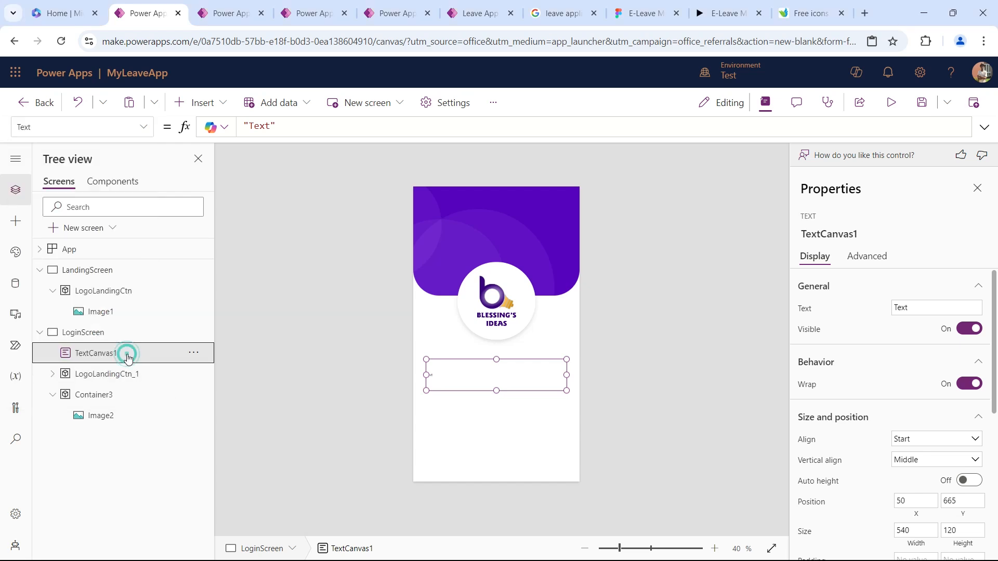
pyautogui.scroll(-5, 907, 413)
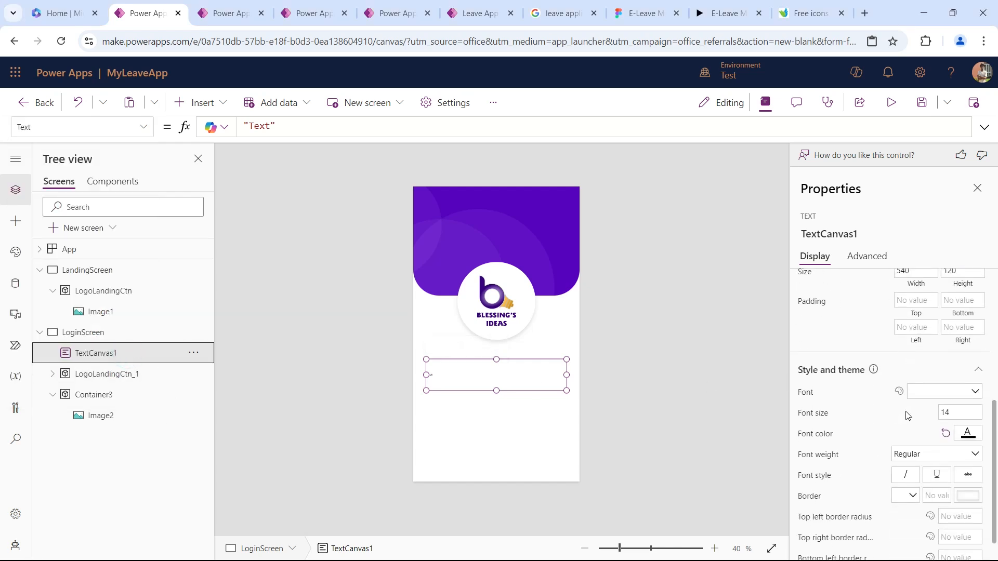
pyautogui.scroll(-1, 908, 416)
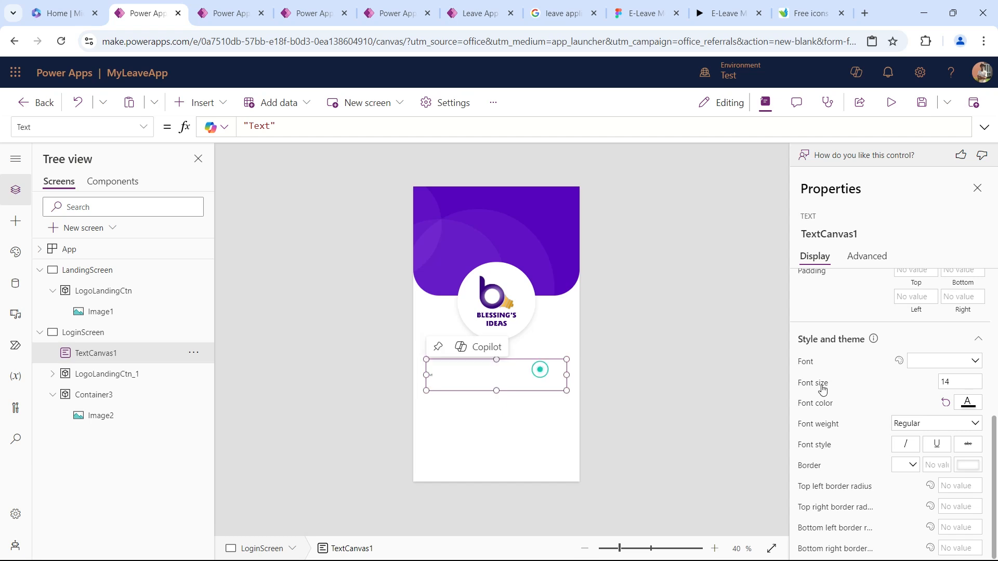
pyautogui.scroll(5, 828, 390)
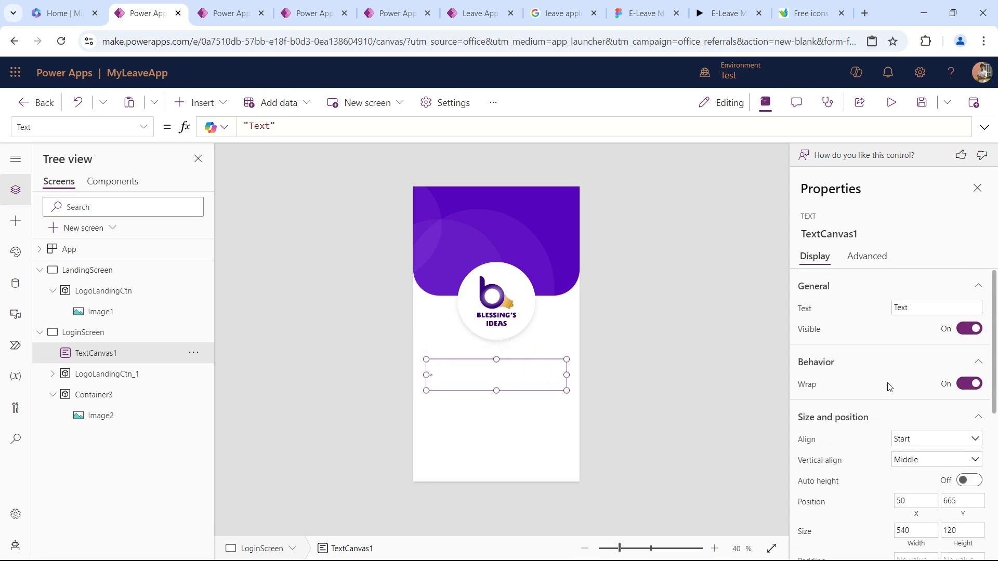
pyautogui.click(867, 256)
pyautogui.scroll(-5, 859, 345)
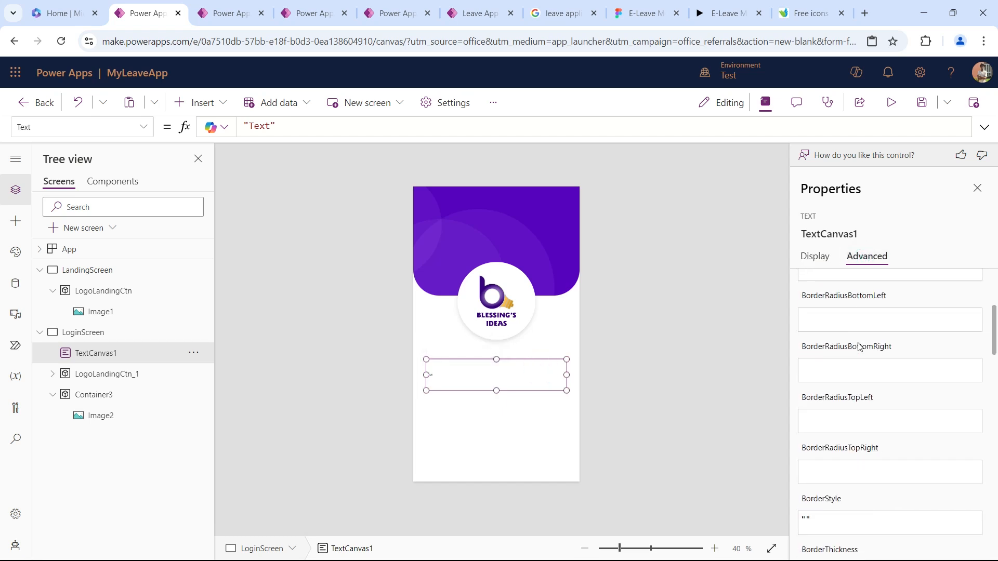
pyautogui.scroll(-5, 860, 347)
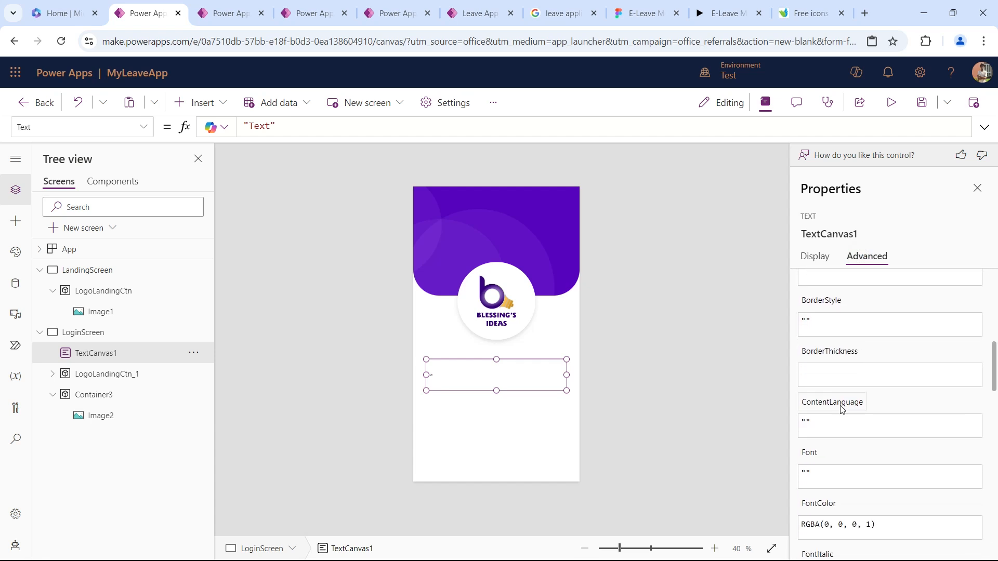
pyautogui.scroll(-1, 846, 394)
pyautogui.scroll(-5, 842, 372)
pyautogui.scroll(-6, 845, 383)
pyautogui.scroll(15, 845, 383)
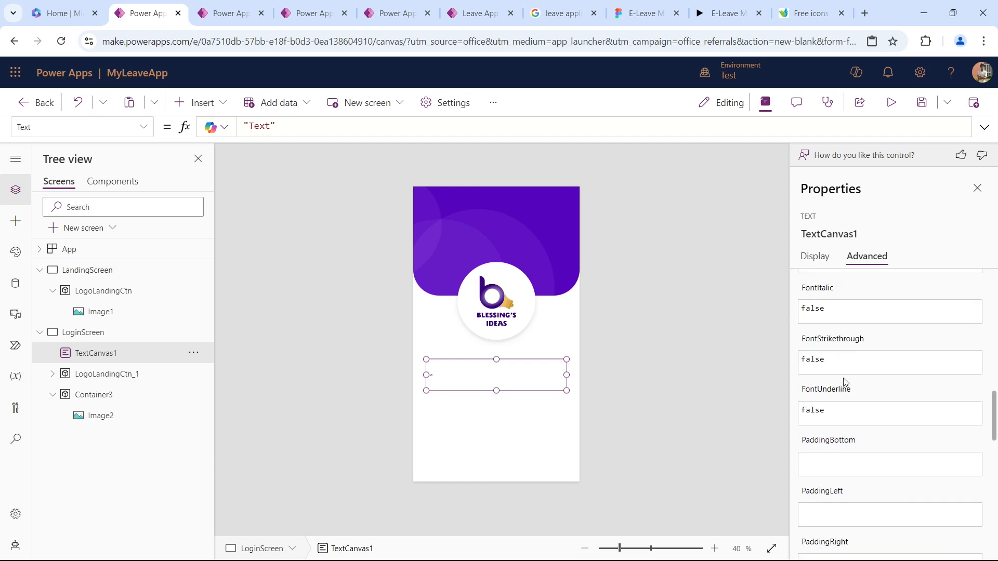
pyautogui.click(815, 256)
# - Insert a container on LoginScreen and move it to position 50, 800 in the white area below the logo
pyautogui.click(107, 352)
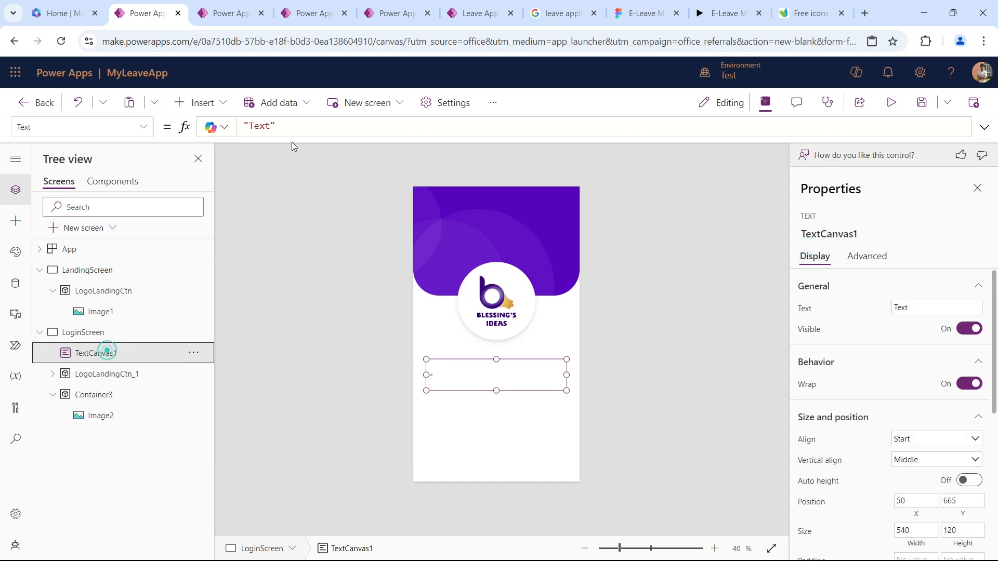
pyautogui.click(202, 103)
pyautogui.click(229, 222)
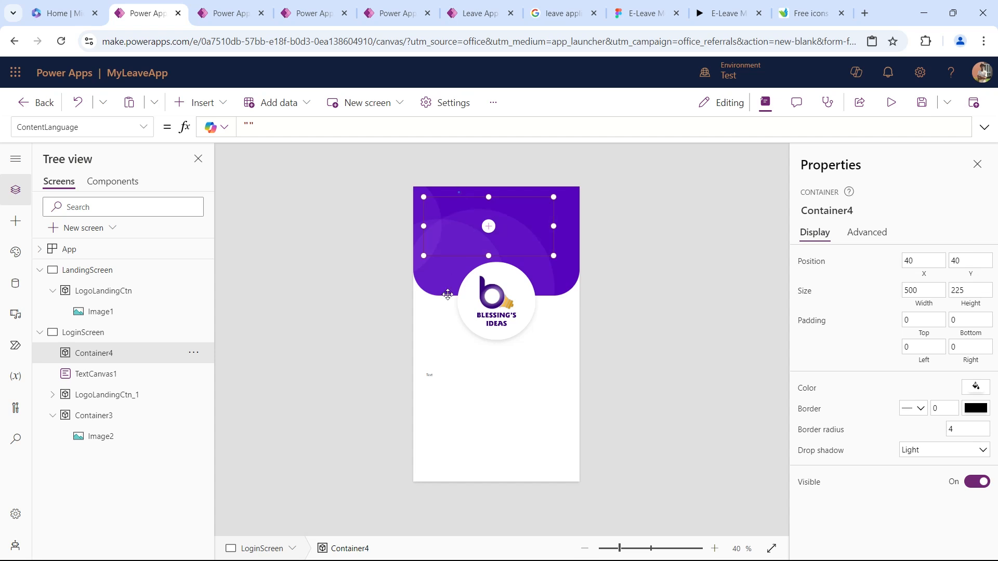
pyautogui.click(459, 191)
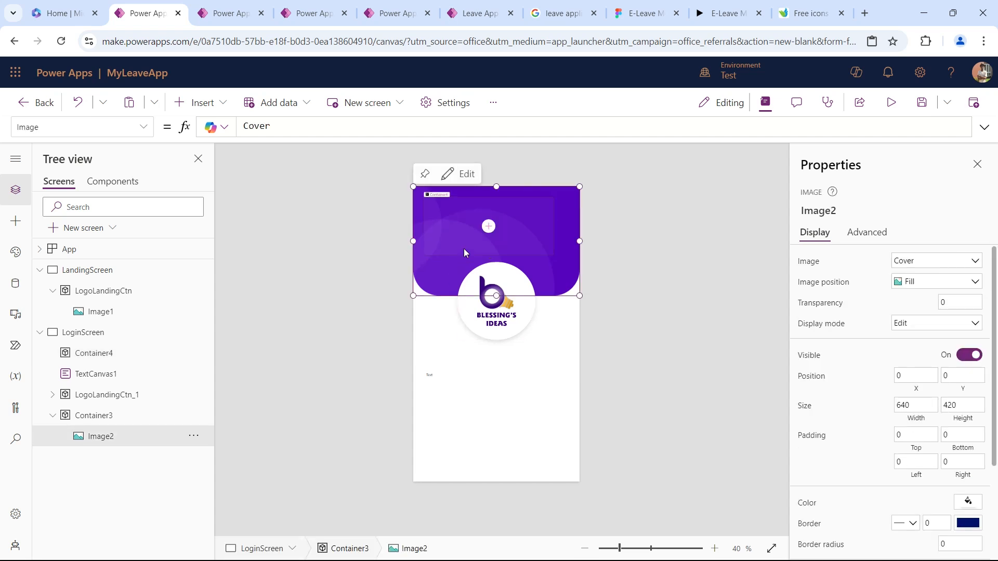
pyautogui.click(115, 350)
pyautogui.moveTo(469, 256); pyautogui.dragTo(473, 455)
# - Delete TextCanvas1 and insert a new text control inside Container4
pyautogui.click(430, 375)
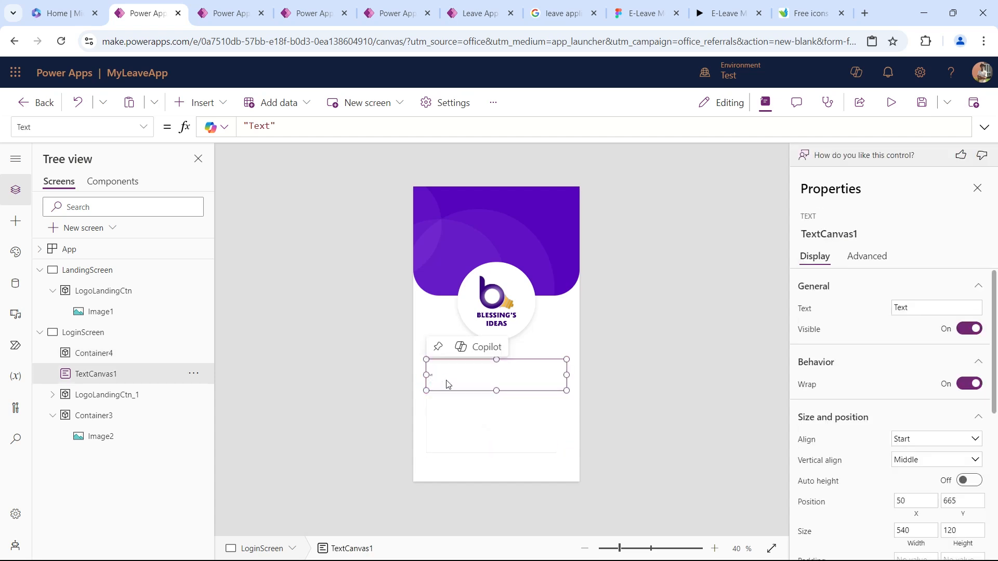
pyautogui.press('Delete')
pyautogui.click(440, 408)
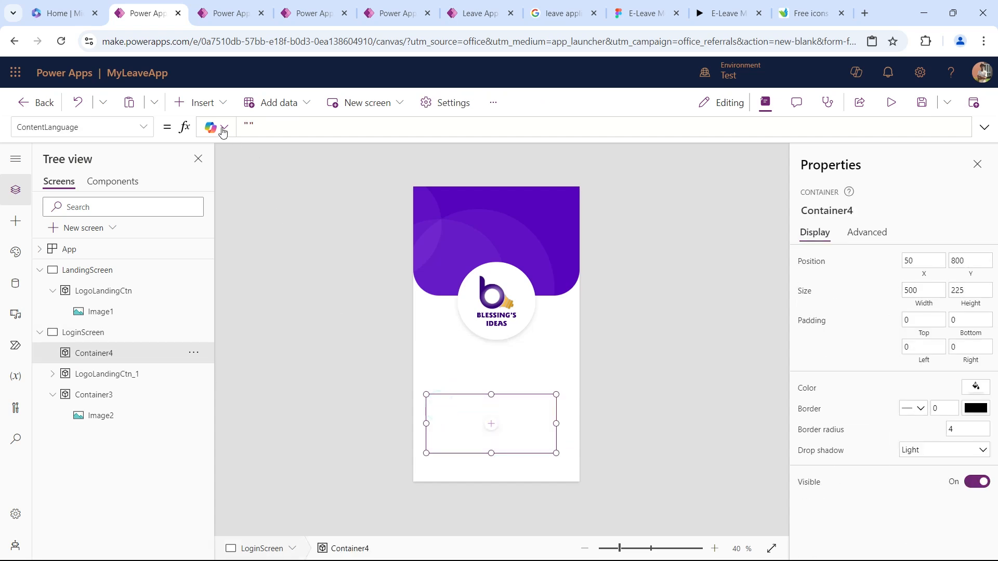
pyautogui.click(200, 102)
pyautogui.click(198, 181)
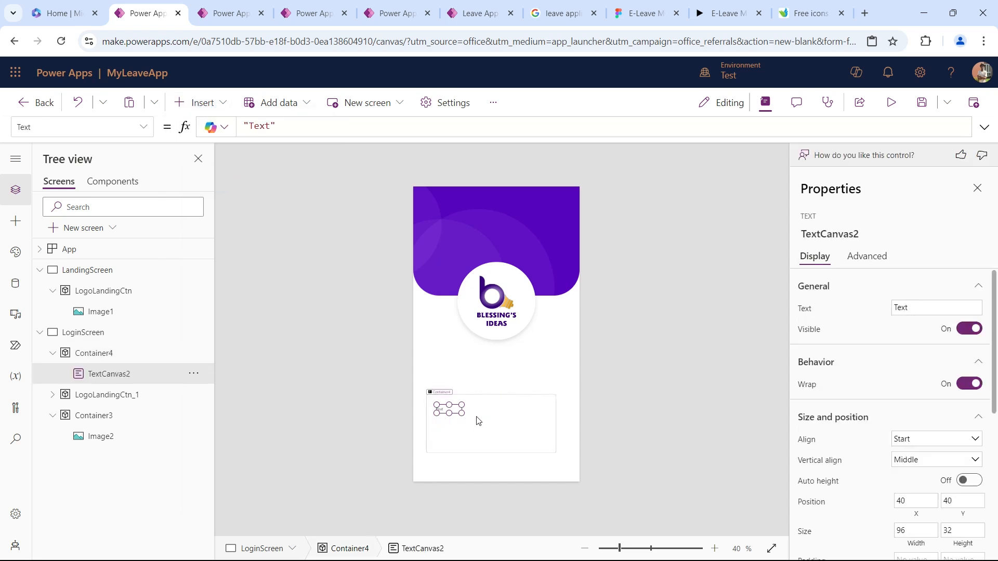
# - Move Container4 up below the logo to position 50, 630 and set its size to 540 wide by 120 high
pyautogui.click(524, 426)
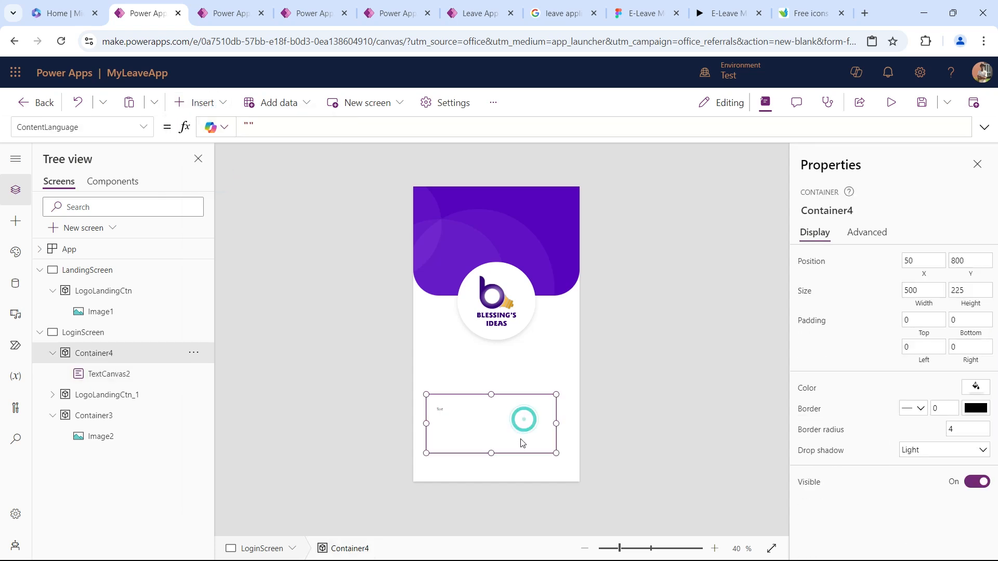
pyautogui.moveTo(558, 442); pyautogui.dragTo(557, 401)
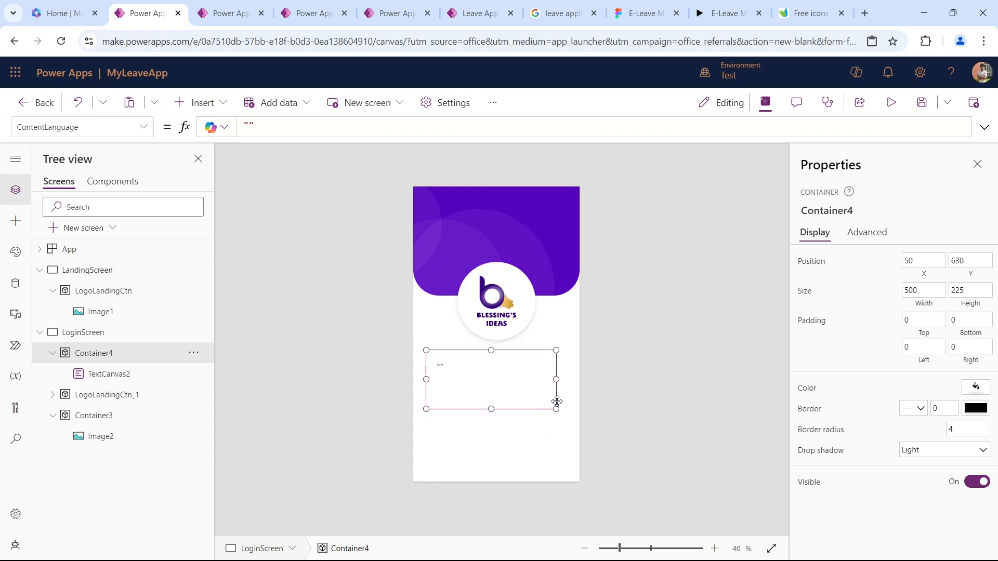
pyautogui.doubleClick(915, 290)
pyautogui.write('540')
pyautogui.press('Tab')
pyautogui.write('120')
pyautogui.press('Tab')
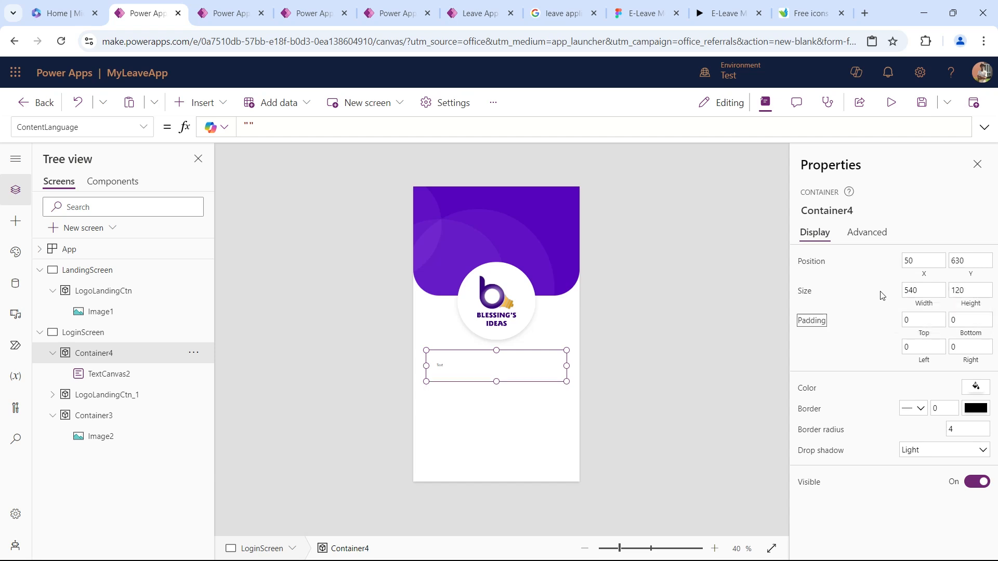
# - Give Container4 a border radius of 20 and the light purple fill color F1E6FF
pyautogui.click(967, 436)
pyautogui.press('Tab')
pyautogui.click(975, 387)
pyautogui.click(874, 266)
pyautogui.click(787, 498)
pyautogui.write('F1E6FF')
pyautogui.press('Tab')
pyautogui.click(898, 192)
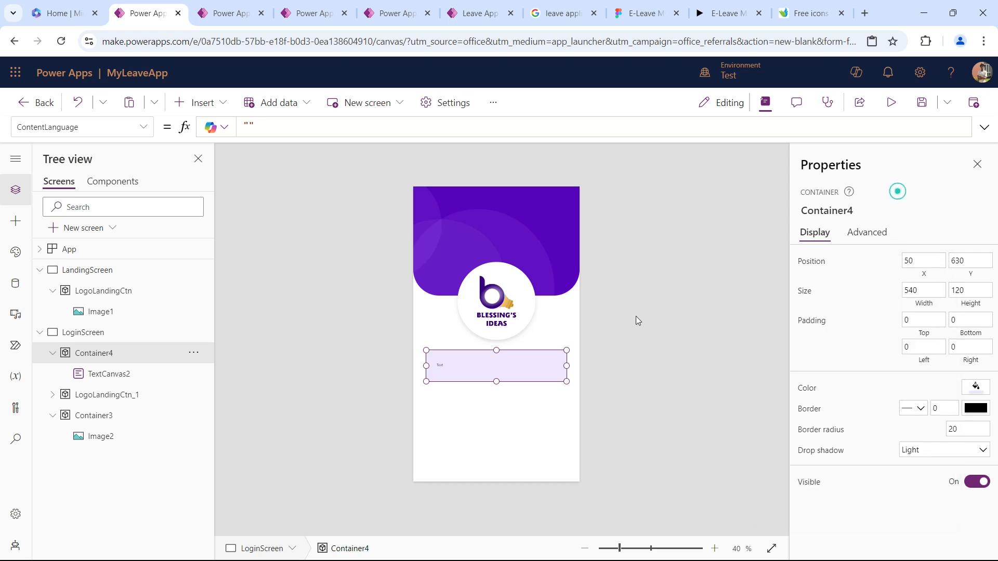
# - Resize the text control in Container4 to fill the container, at position 0, 0 and 540 wide by 120 high
pyautogui.click(122, 373)
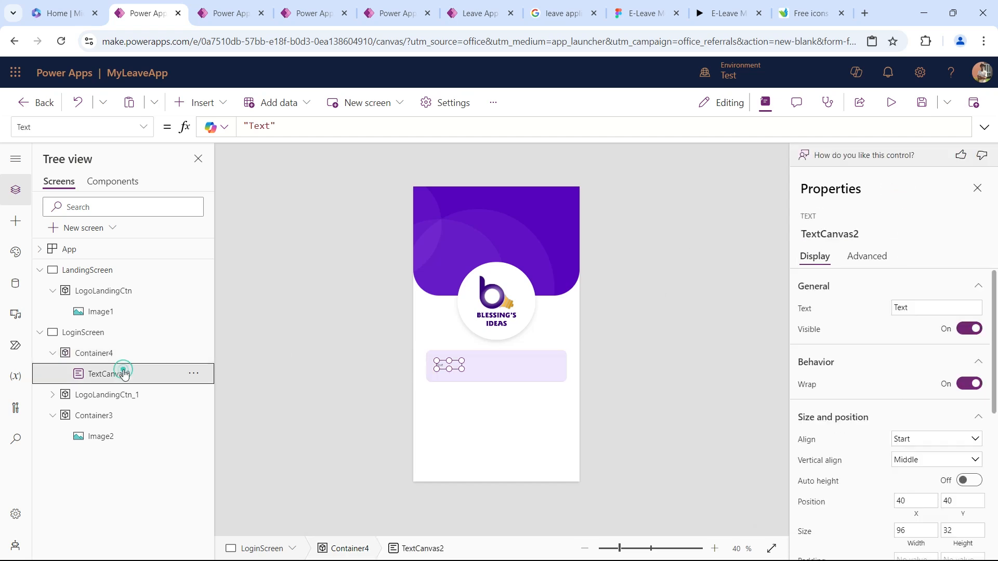
pyautogui.moveTo(460, 366); pyautogui.dragTo(752, 480)
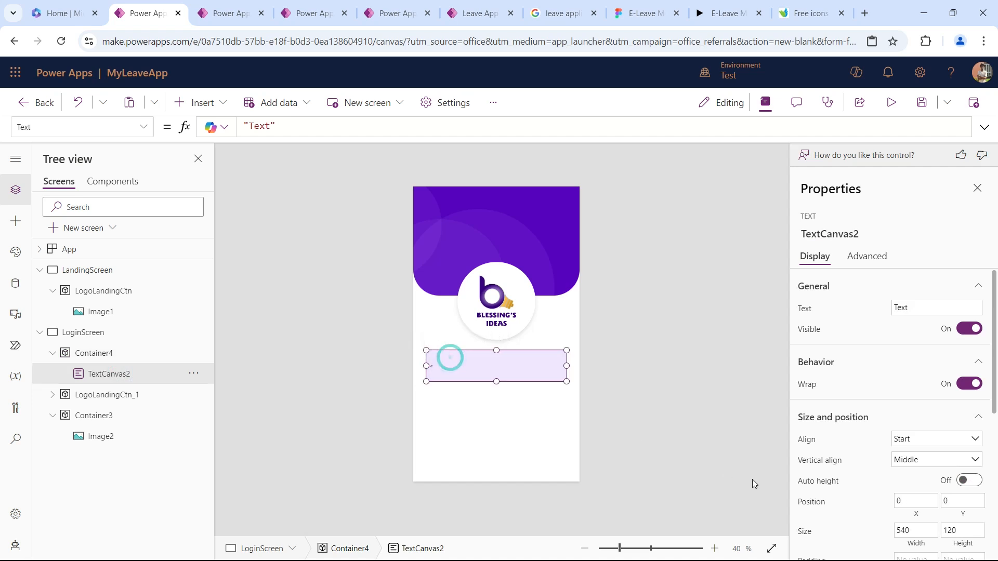
pyautogui.scroll(-3, 908, 369)
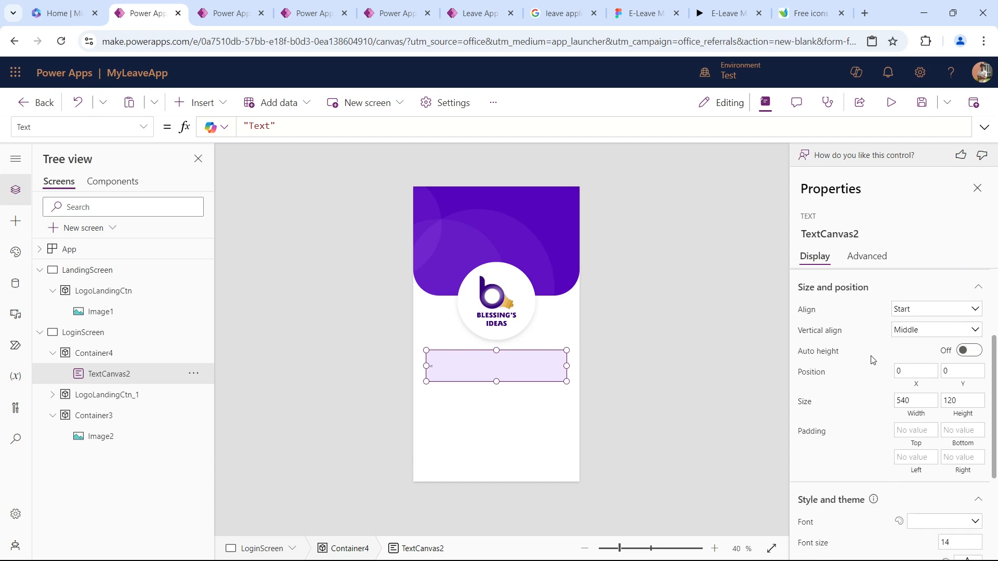
pyautogui.click(612, 356)
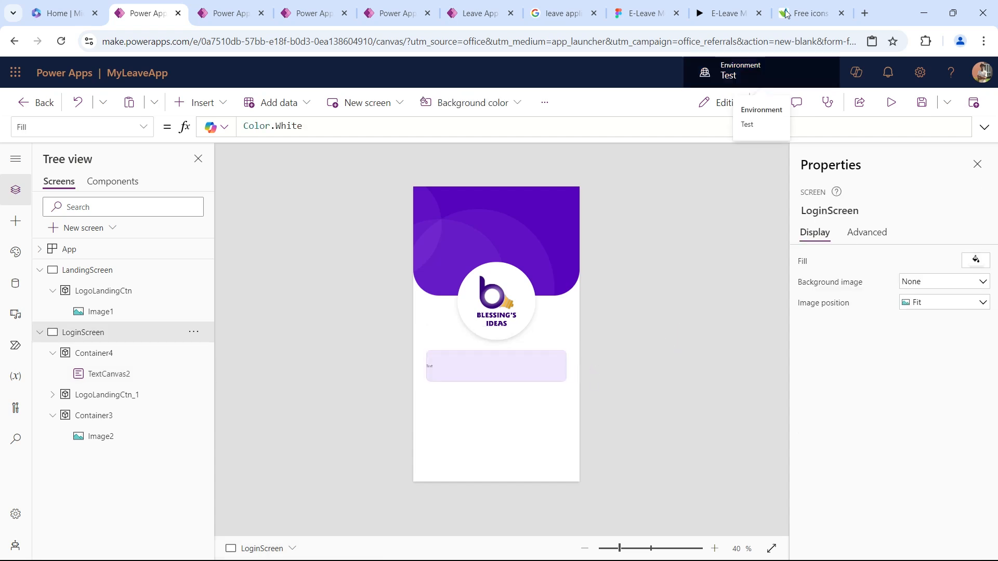
# - Check the message box in the E-Leave Figma design, set Container4's drop shadow to Regular, and preview the screen
pyautogui.click(647, 13)
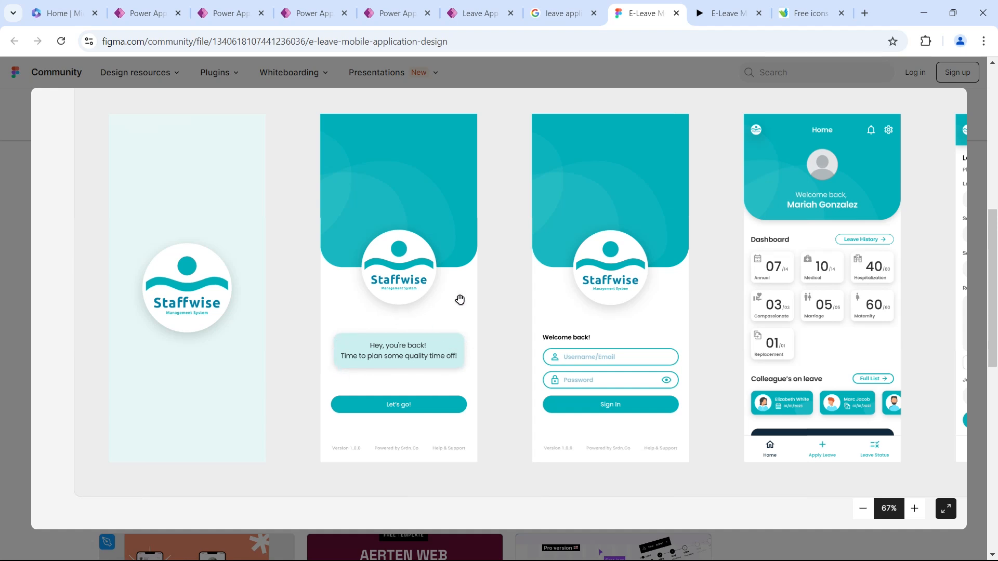
pyautogui.click(156, 7)
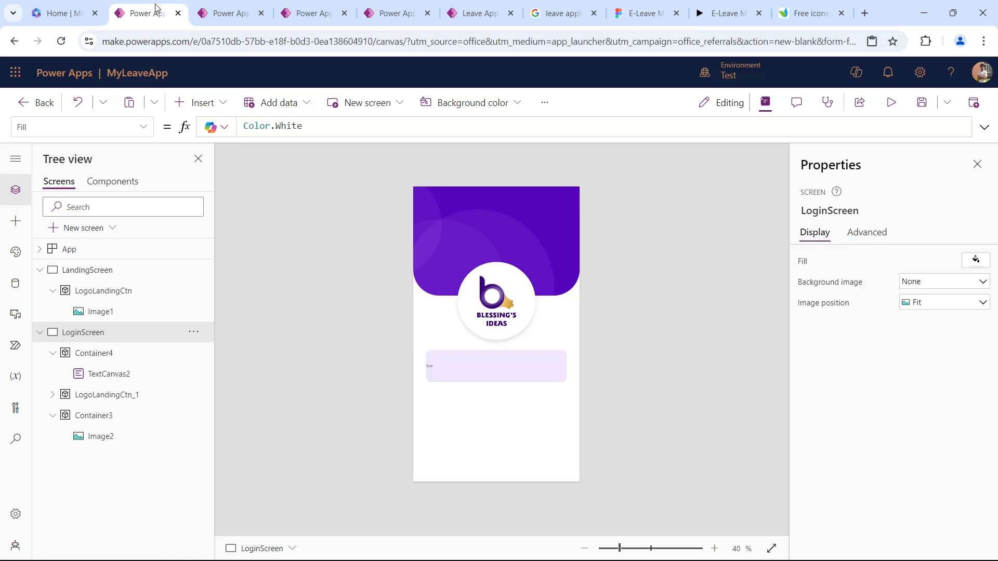
pyautogui.click(476, 373)
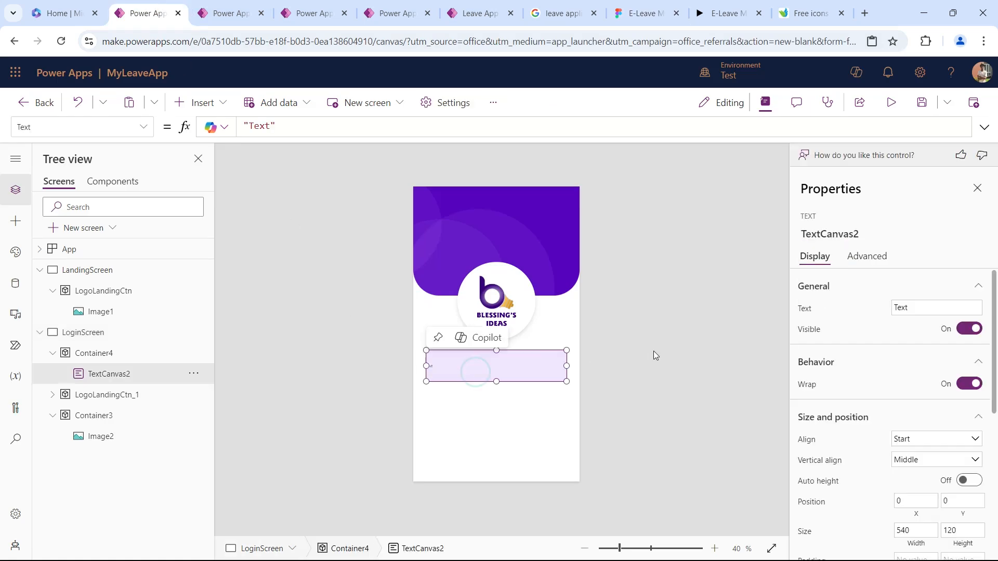
pyautogui.click(137, 353)
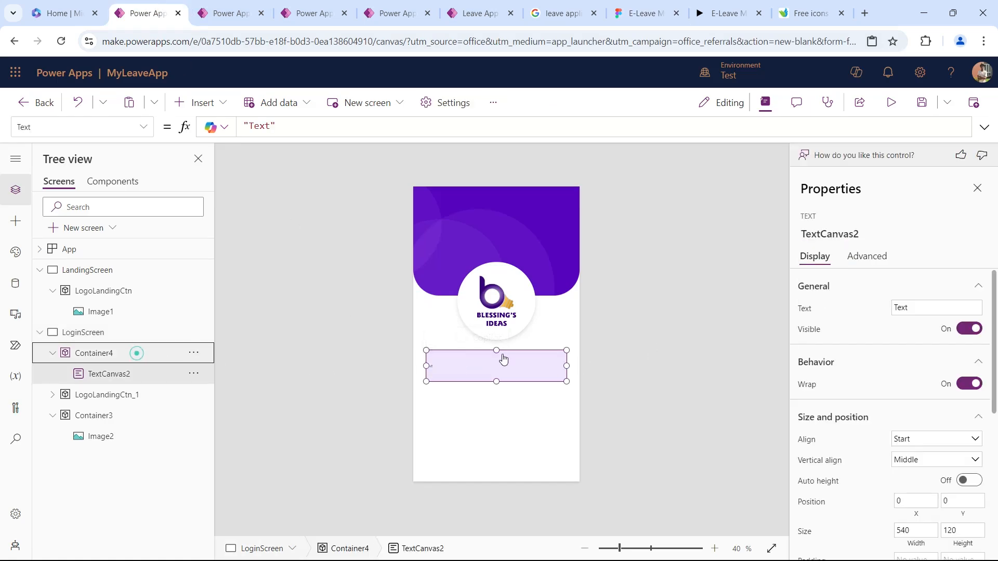
pyautogui.click(951, 451)
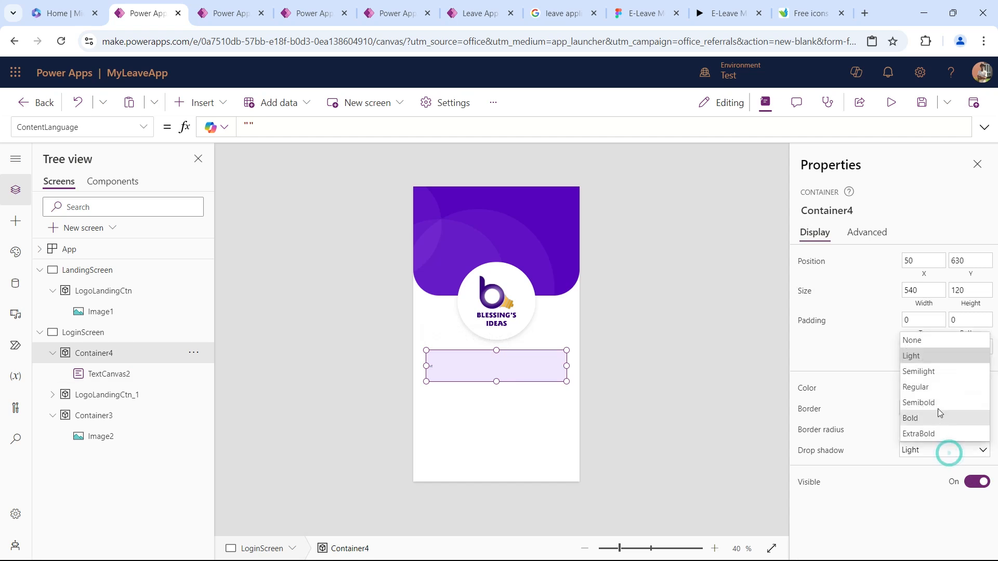
pyautogui.click(944, 388)
pyautogui.click(891, 102)
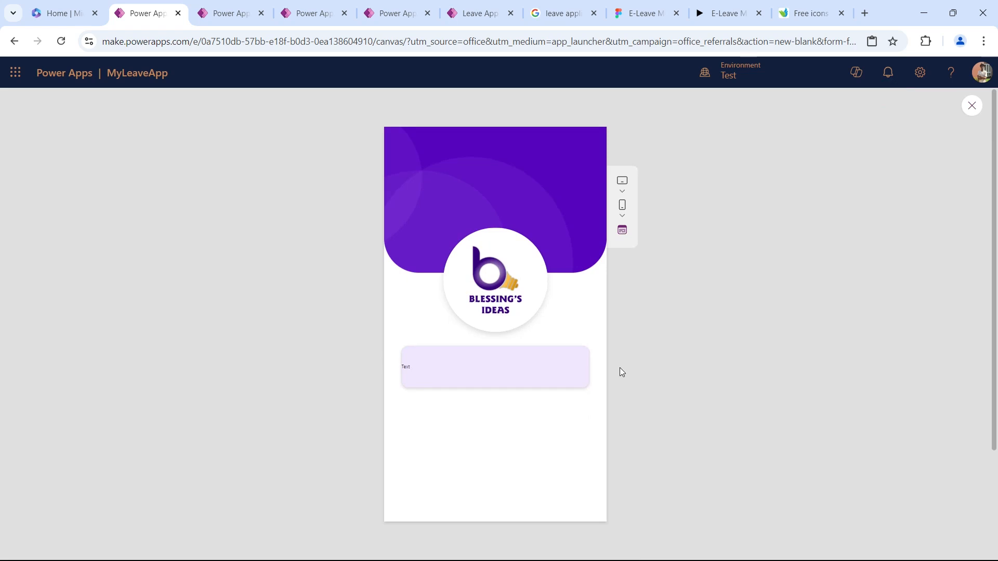
pyautogui.press('Escape')
# - Set TextCanvas2's text formula to "Welcome back " & User().FullName, after checking the greeting wording in the Figma design
pyautogui.click(439, 374)
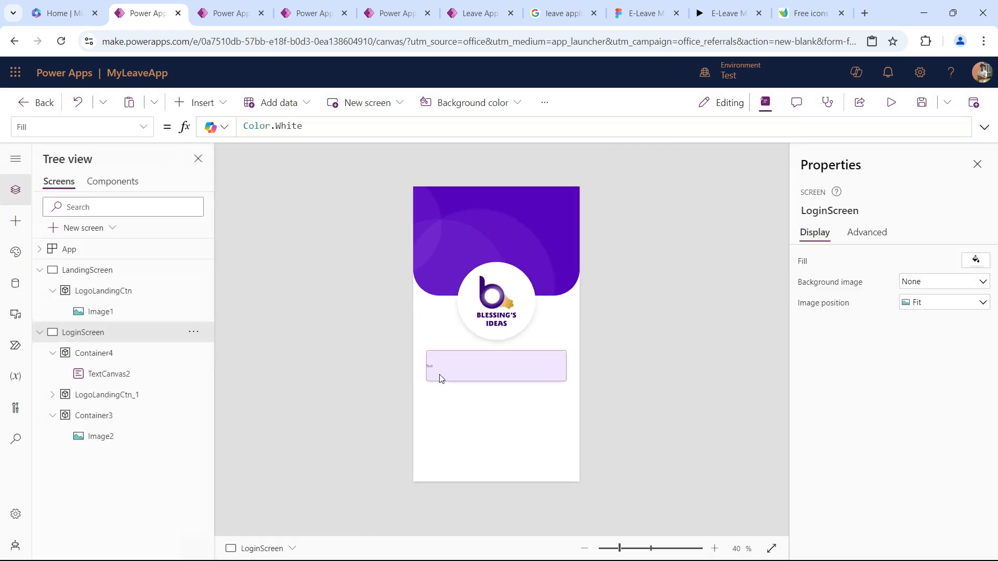
pyautogui.click(642, 13)
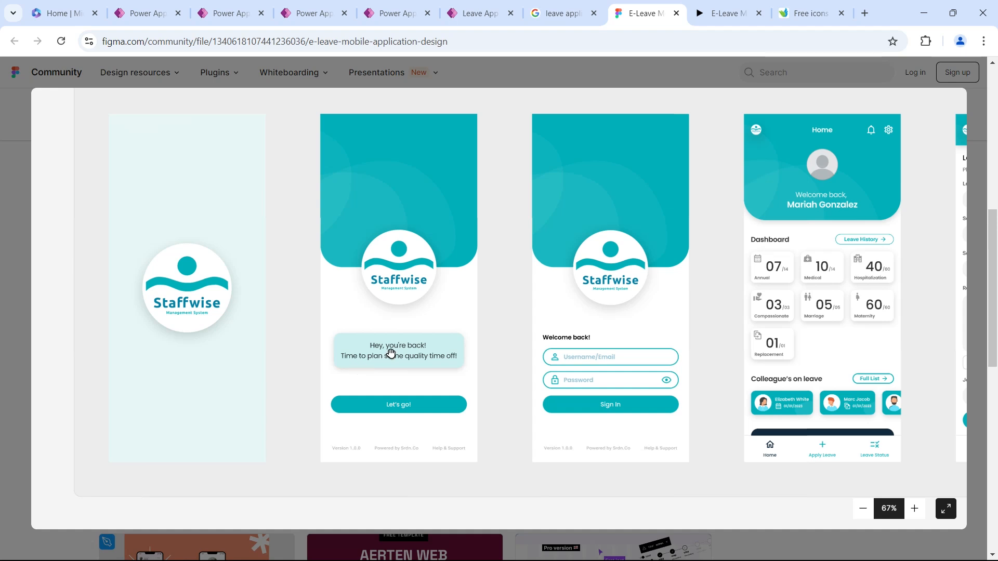
pyautogui.click(146, 14)
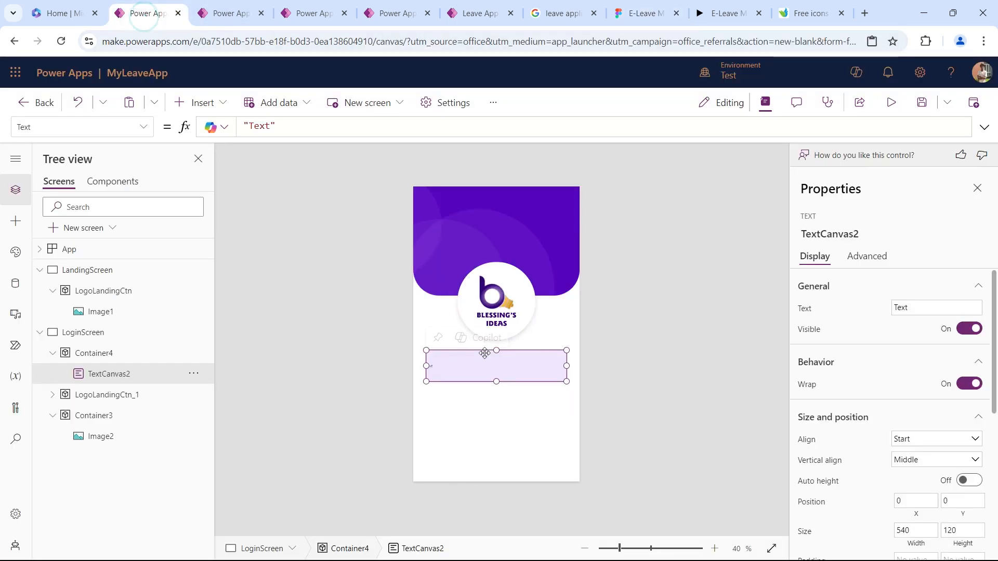
pyautogui.doubleClick(262, 127)
pyautogui.write('Welcome')
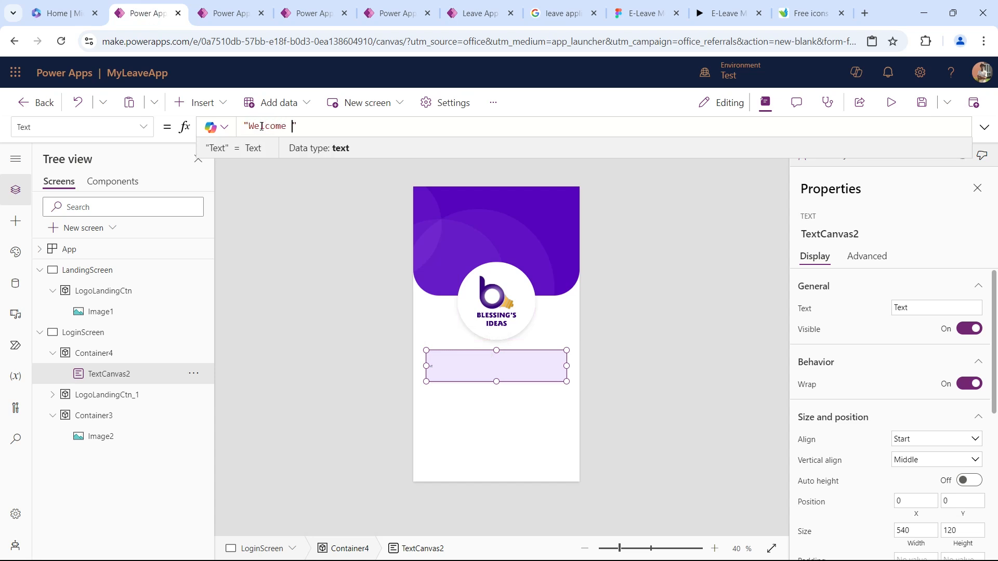
pyautogui.write(' back "')
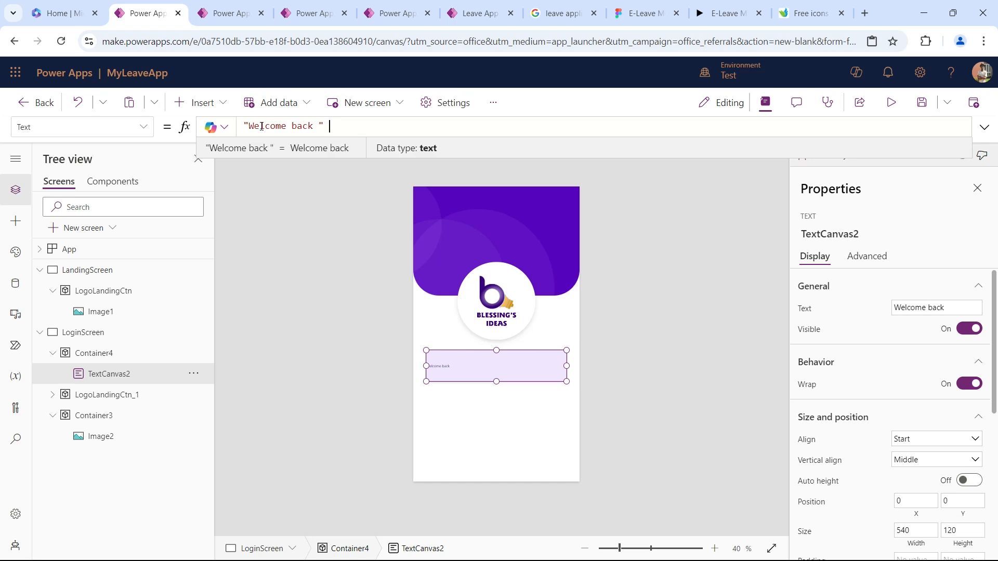
pyautogui.write(' & User().FullName')
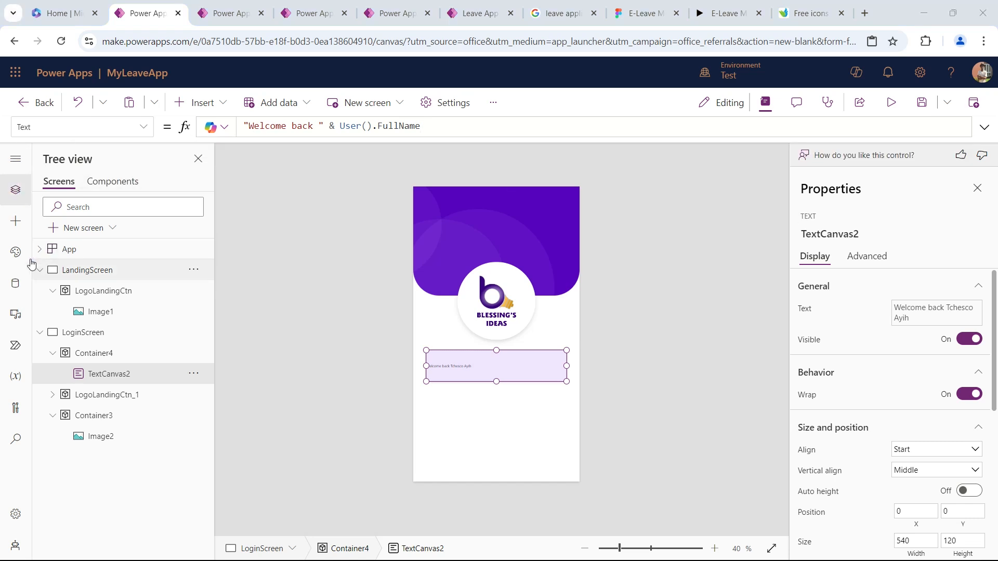
# - Set the font size of the welcome text in TextCanvas2 to 26
pyautogui.scroll(-5, 882, 383)
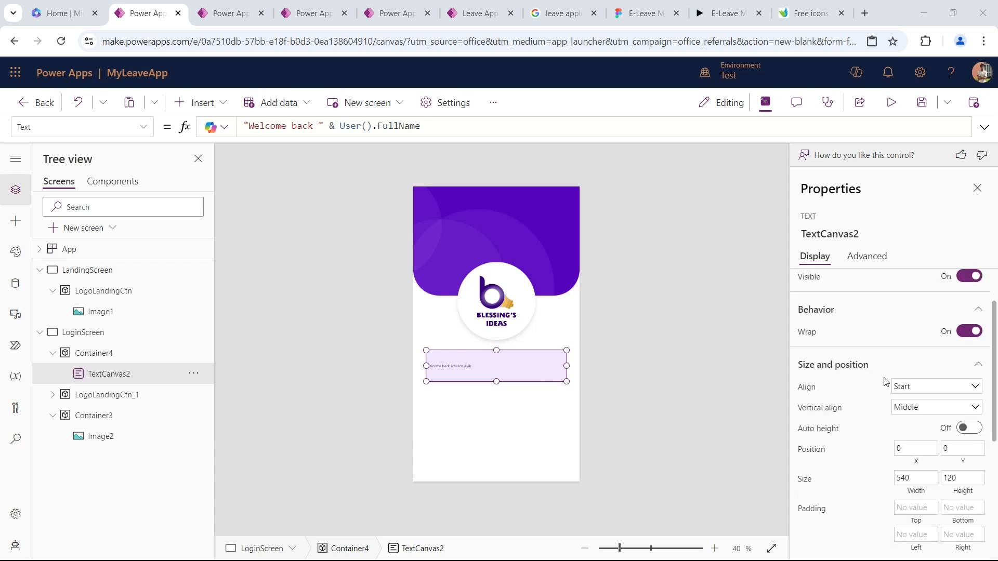
pyautogui.scroll(-1, 944, 407)
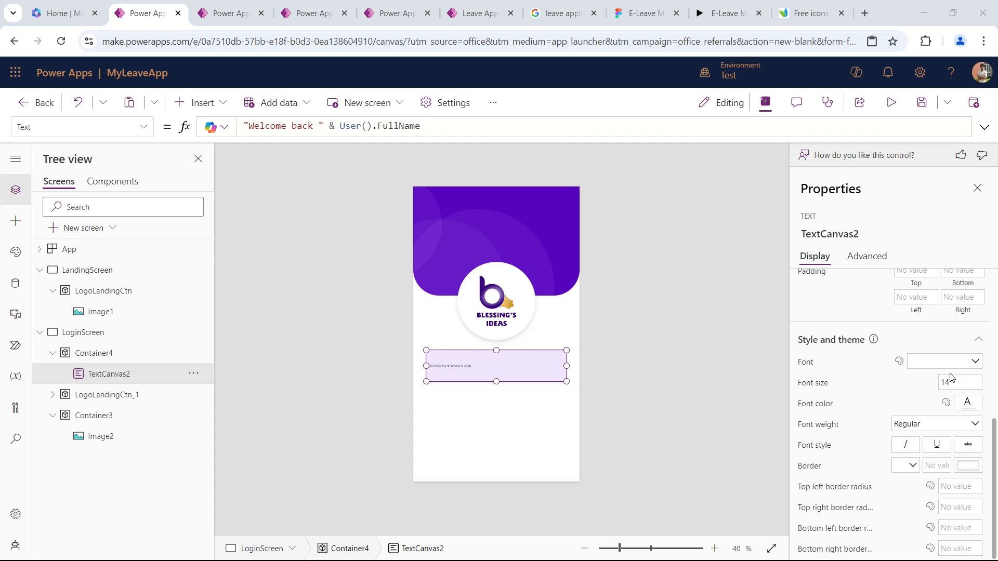
pyautogui.doubleClick(961, 381)
pyautogui.write('26')
pyautogui.press('Tab')
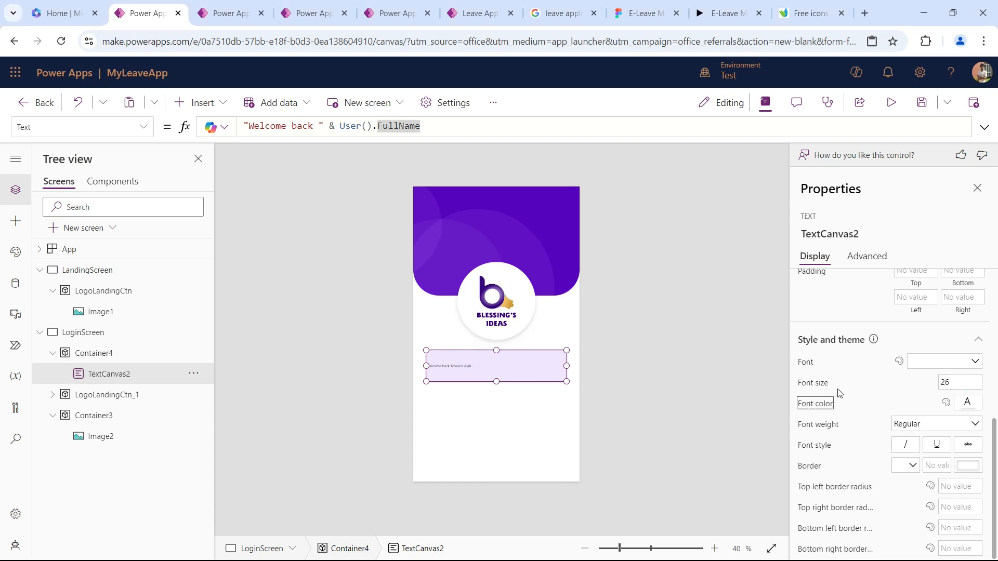
pyautogui.click(522, 358)
# - Extend the welcome text formula after the user's full name with & " Time to plan some quality time off!"
pyautogui.click(494, 129)
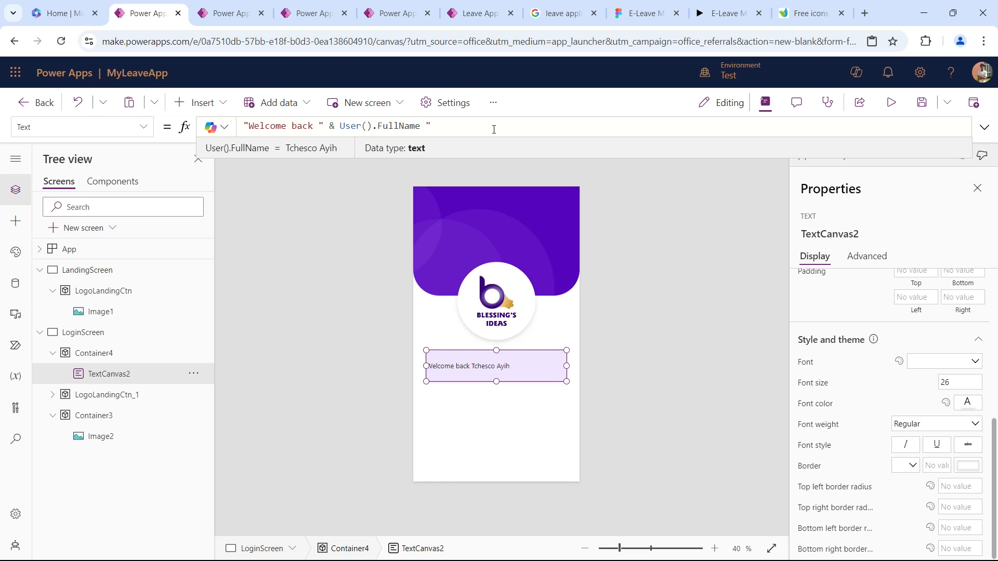
pyautogui.write('& ""')
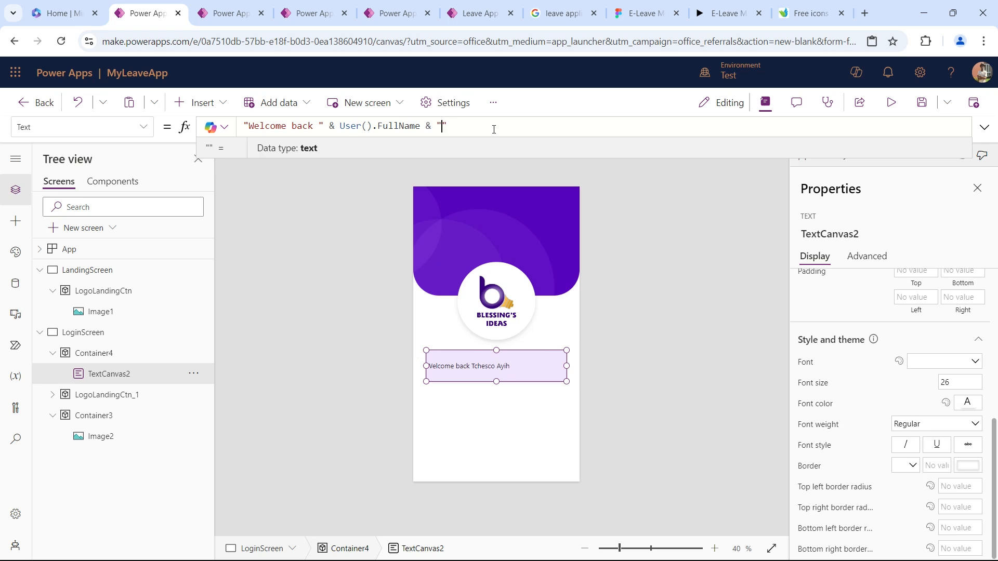
pyautogui.write('Time')
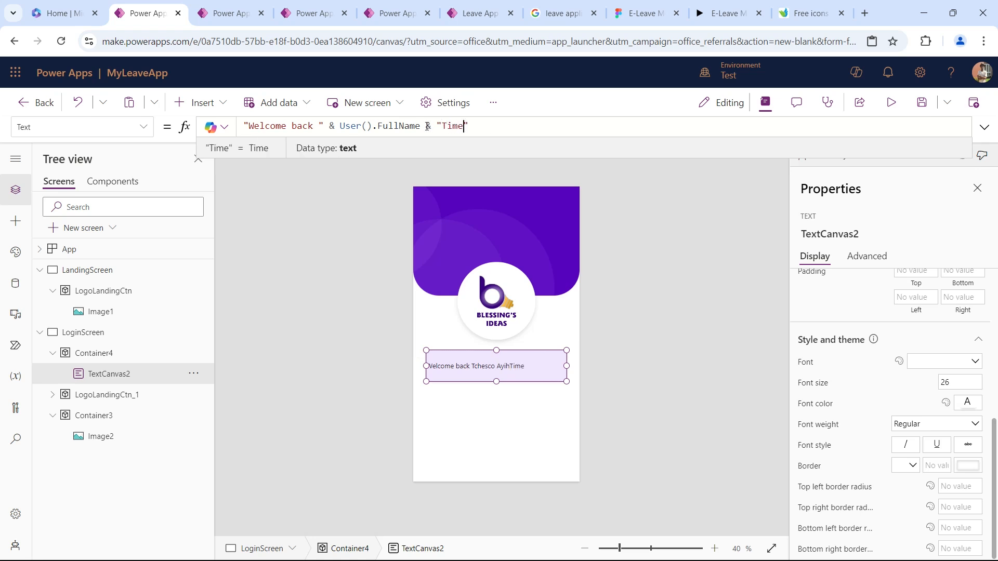
pyautogui.click(444, 126)
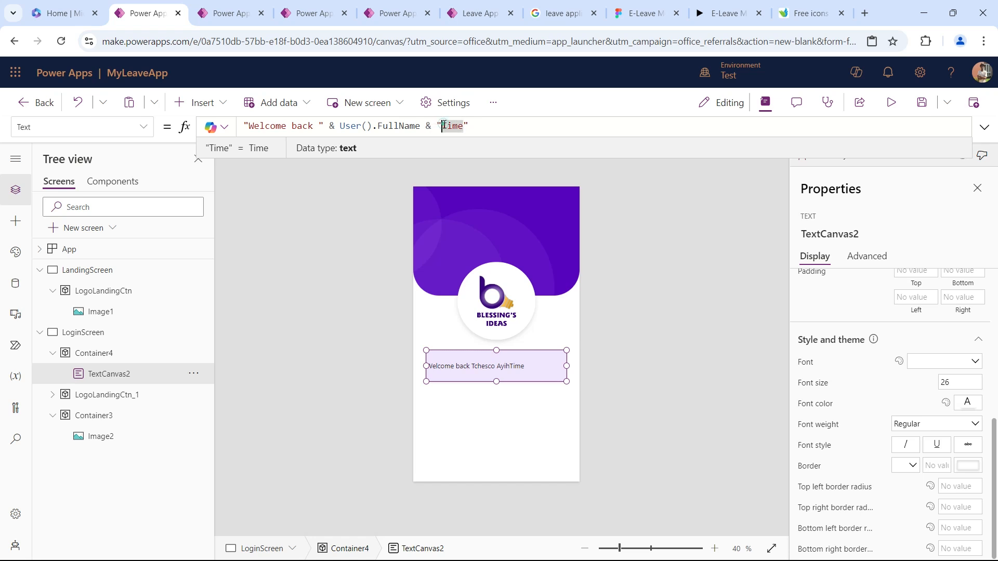
pyautogui.click(471, 126)
pyautogui.write('tp')
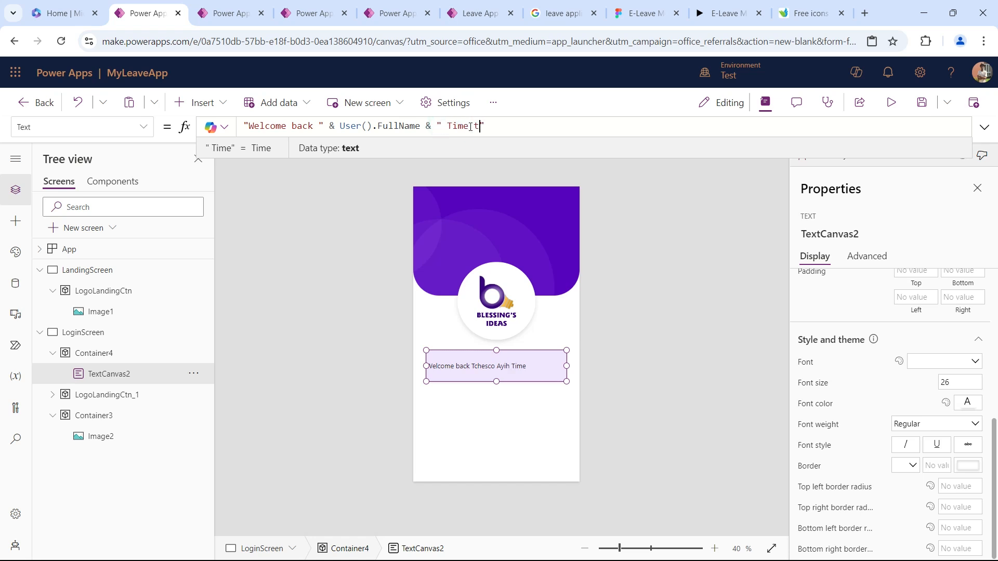
pyautogui.write(' \\\\')
pyautogui.press('BackSpace')
pyautogui.press('BackSpace')
pyautogui.press('BackSpace')
pyautogui.press('BackSpace')
pyautogui.write('o plan ')
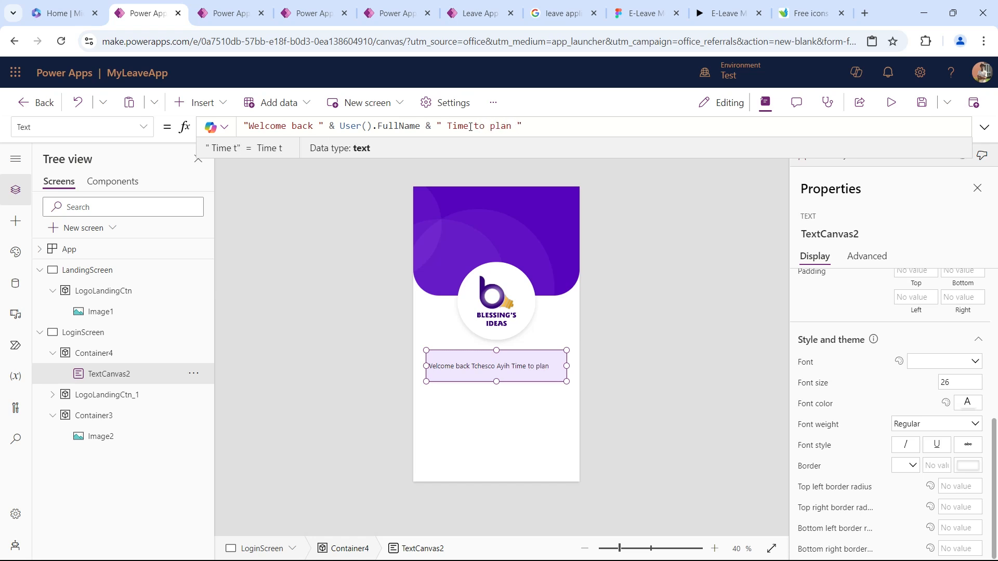
pyautogui.write('some ')
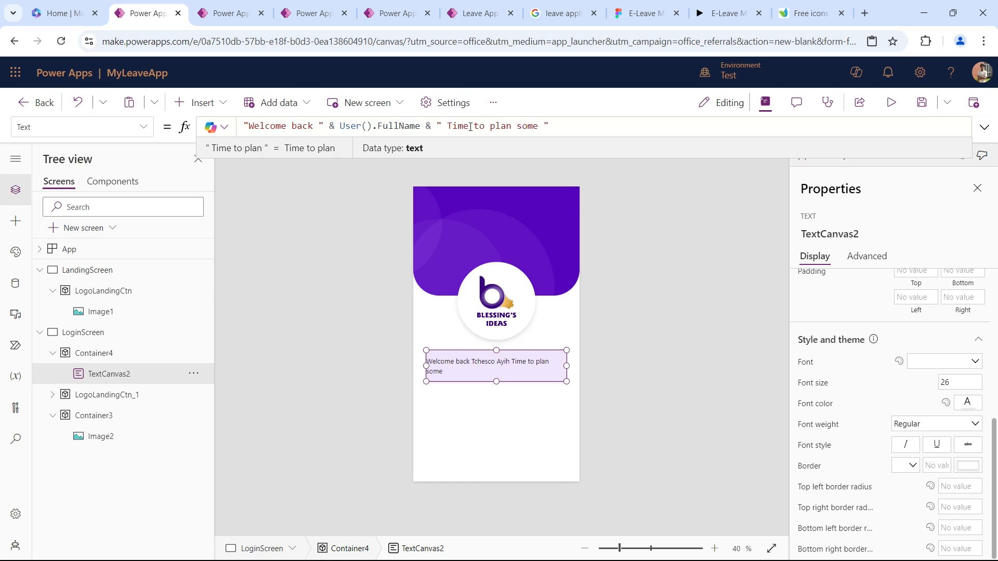
pyautogui.write('quality time ')
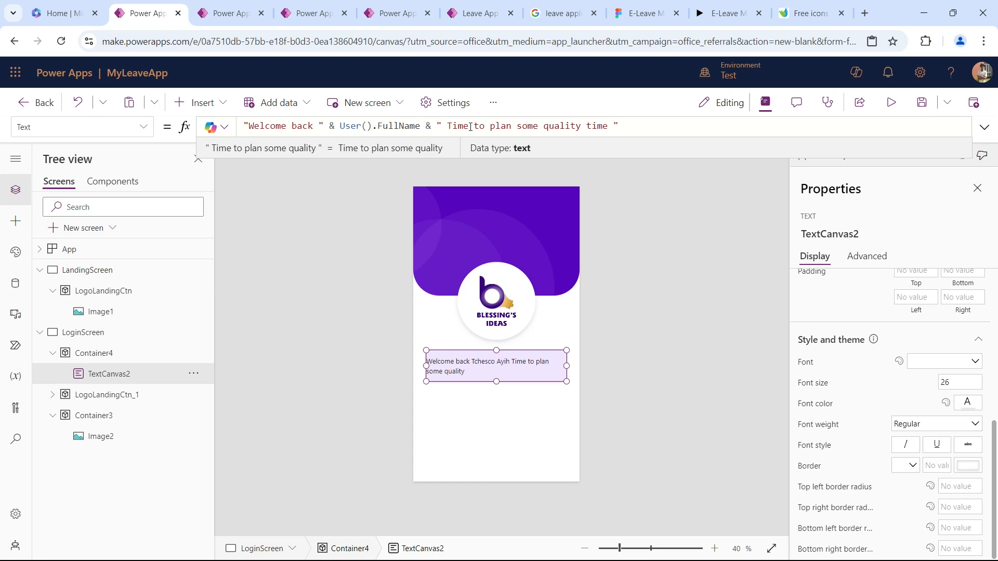
pyautogui.write('off')
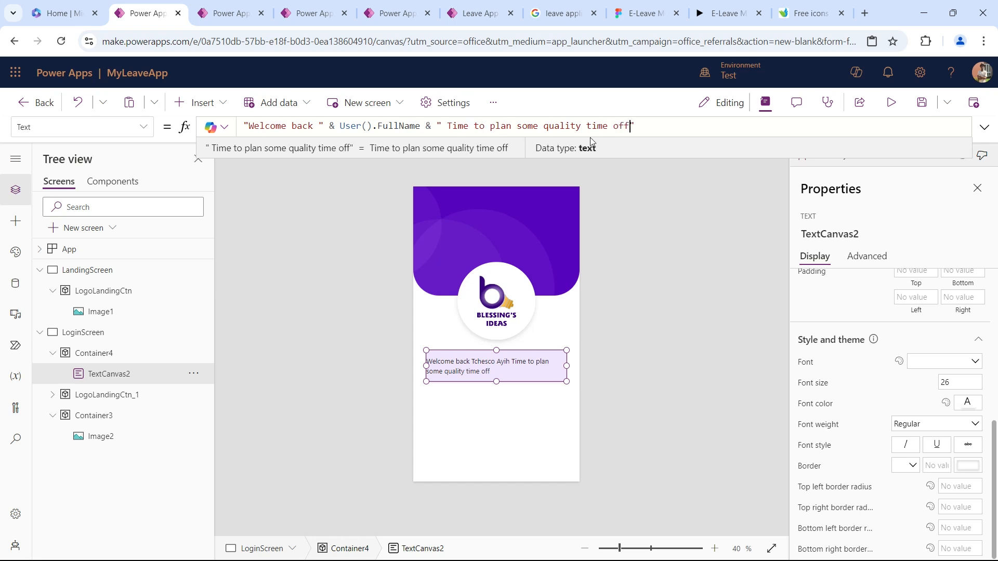
pyautogui.write('!')
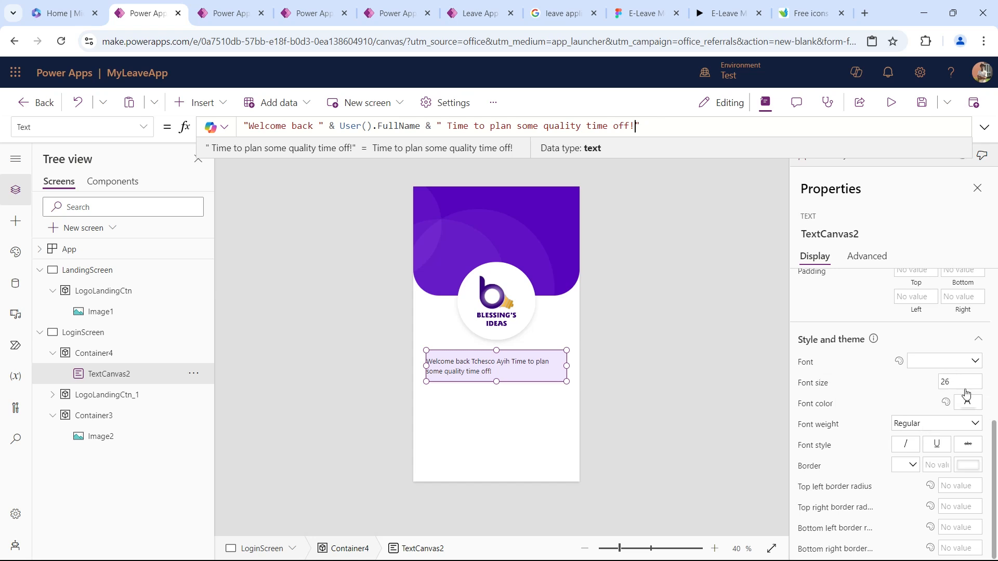
# - Set the welcome text's font to Segoe UI and its horizontal alignment to Center
pyautogui.click(962, 364)
pyautogui.click(942, 335)
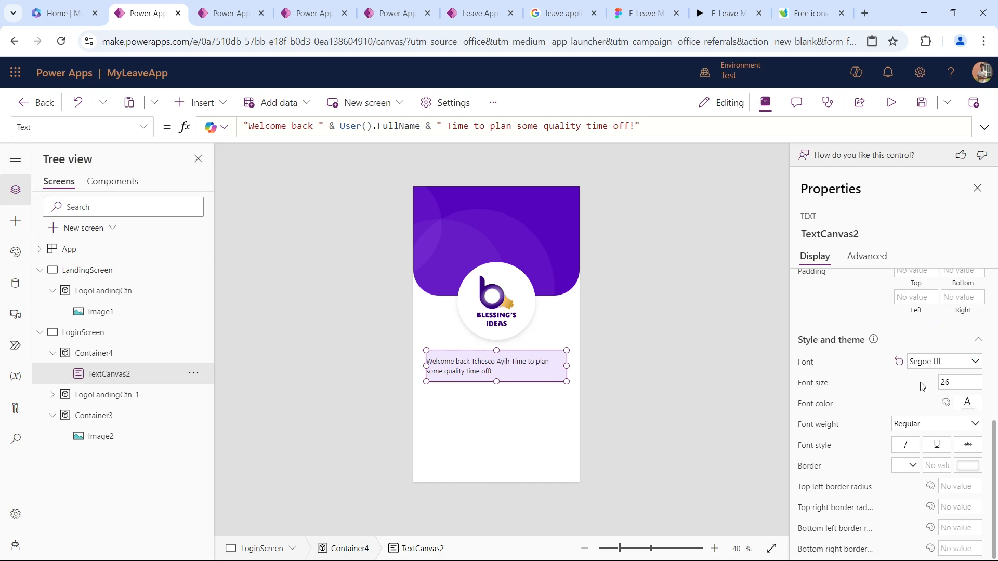
pyautogui.scroll(5, 921, 385)
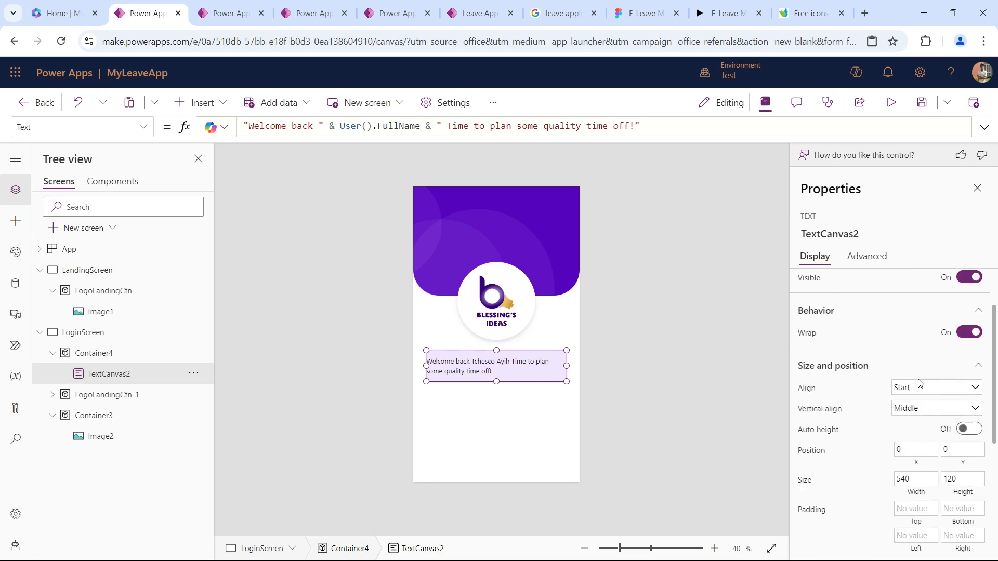
pyautogui.click(921, 412)
pyautogui.click(925, 455)
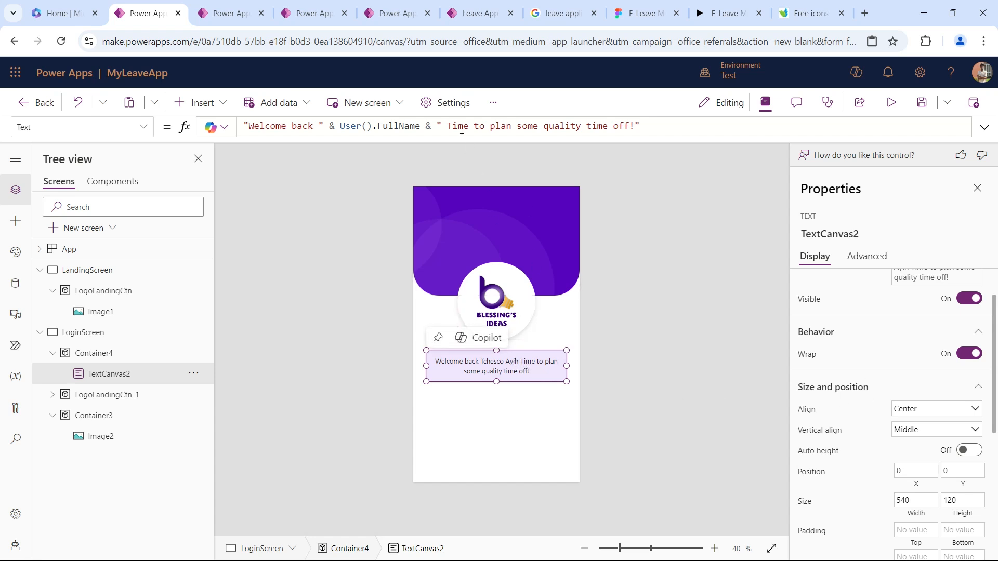
# - Add a comma after the full name in the welcome formula and start "Time to plan some quality time off!" on a new line
pyautogui.click(442, 125)
pyautogui.write(',')
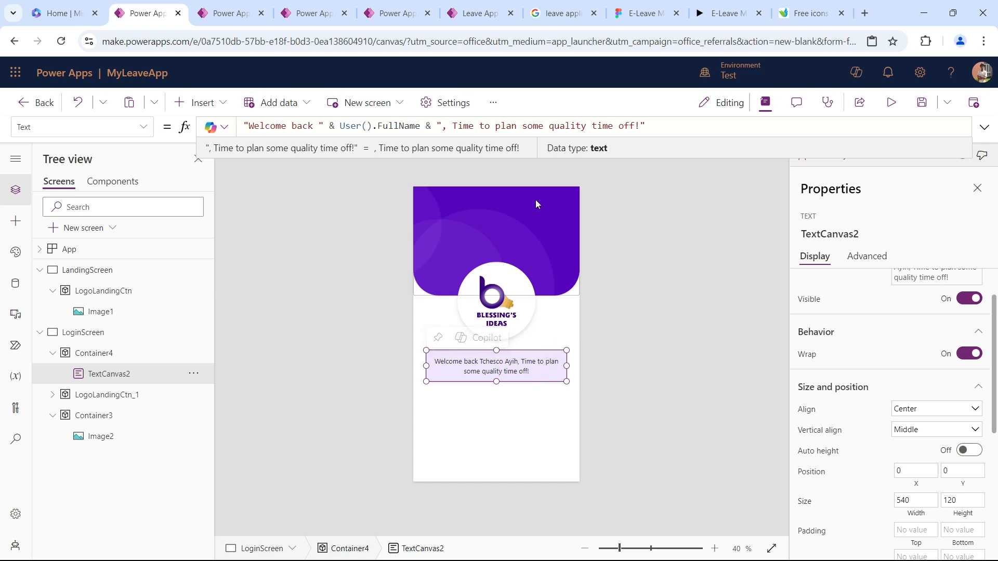
pyautogui.click(455, 126)
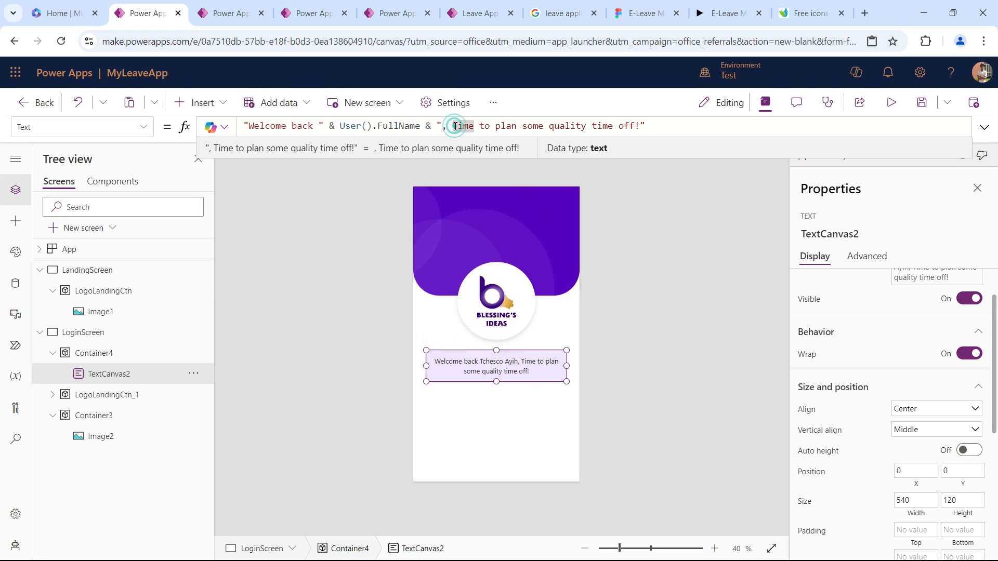
pyautogui.hotkey('shift', 'Return')
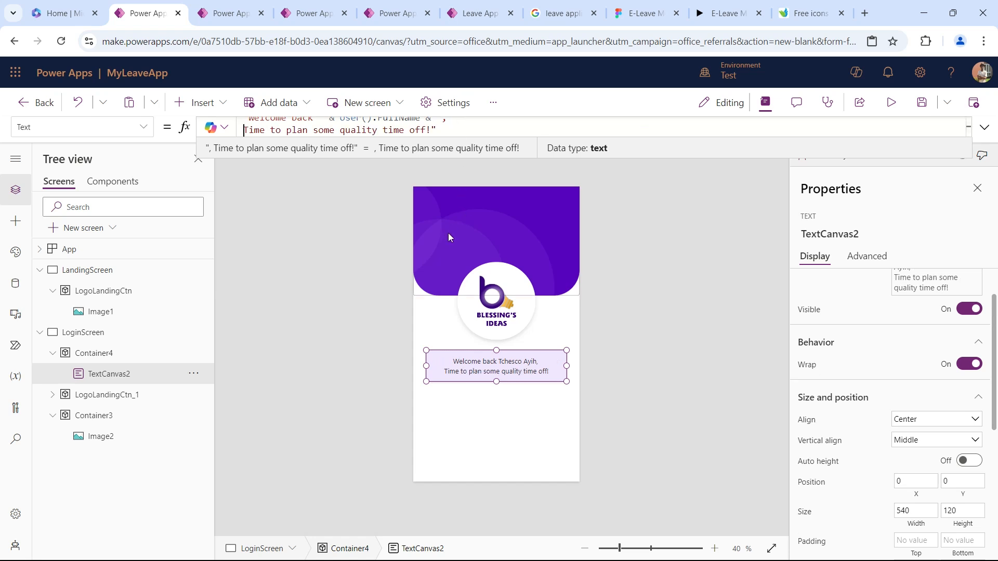
# - Rename the container holding the welcome text on LoginScreen as WelcomeCtn
pyautogui.doubleClick(115, 354)
pyautogui.write('WelcomeCtn')
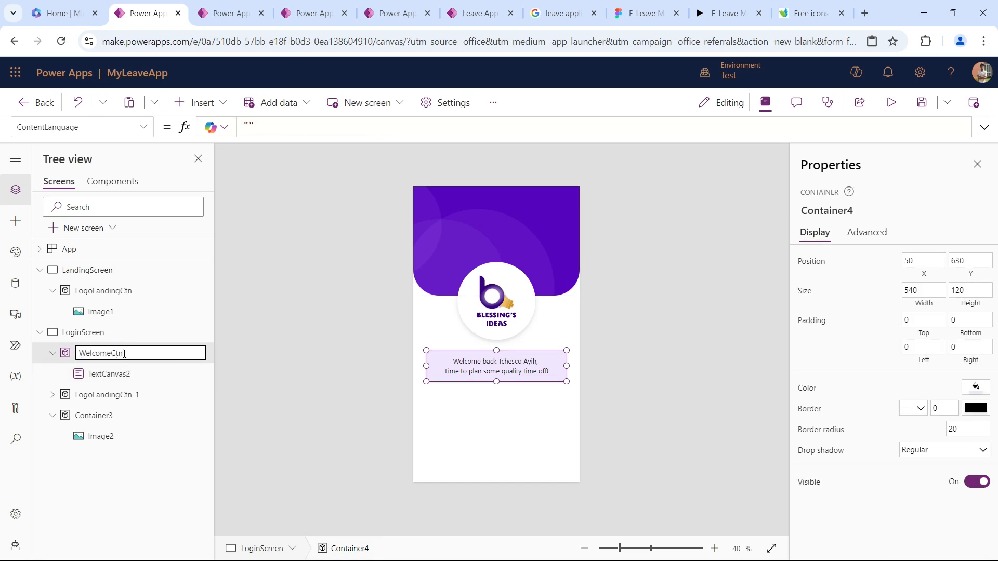
pyautogui.press('Return')
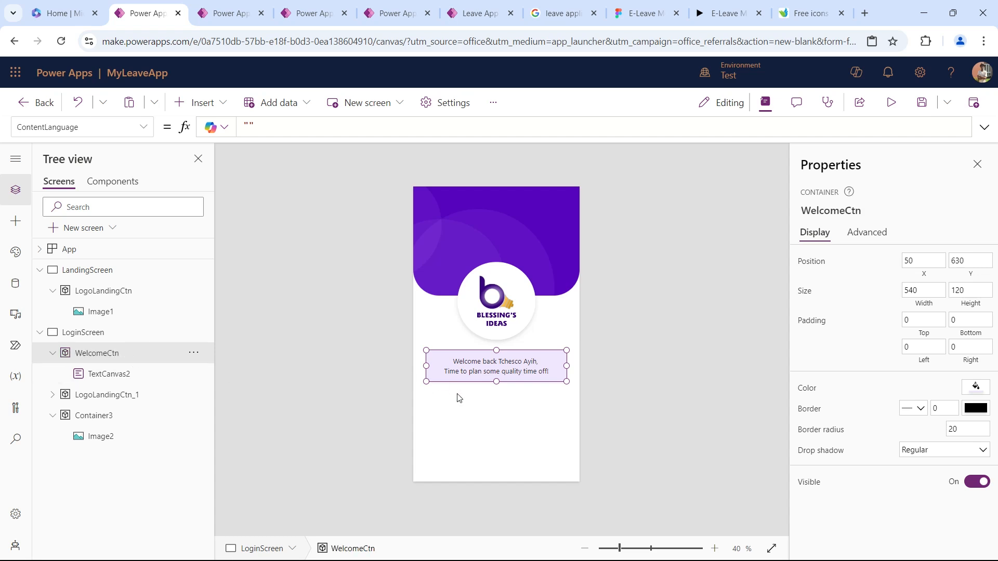
# - Rename Container3 as HeadCtn and collapse the HeadCtn and WelcomeCtn branches
pyautogui.click(105, 416)
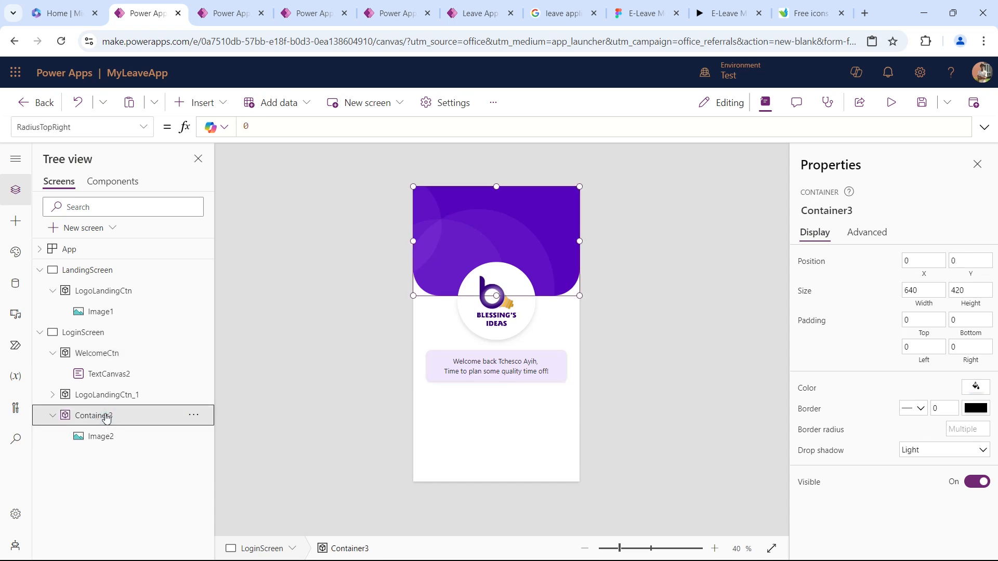
pyautogui.doubleClick(106, 416)
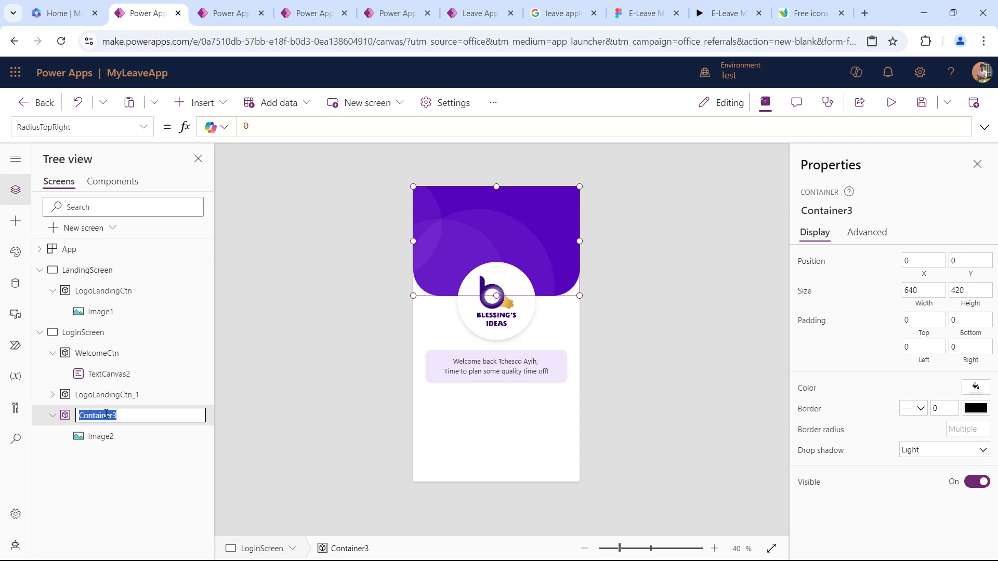
pyautogui.write('L')
pyautogui.press('BackSpace')
pyautogui.press('BackSpace')
pyautogui.write('Head')
pyautogui.press('Return')
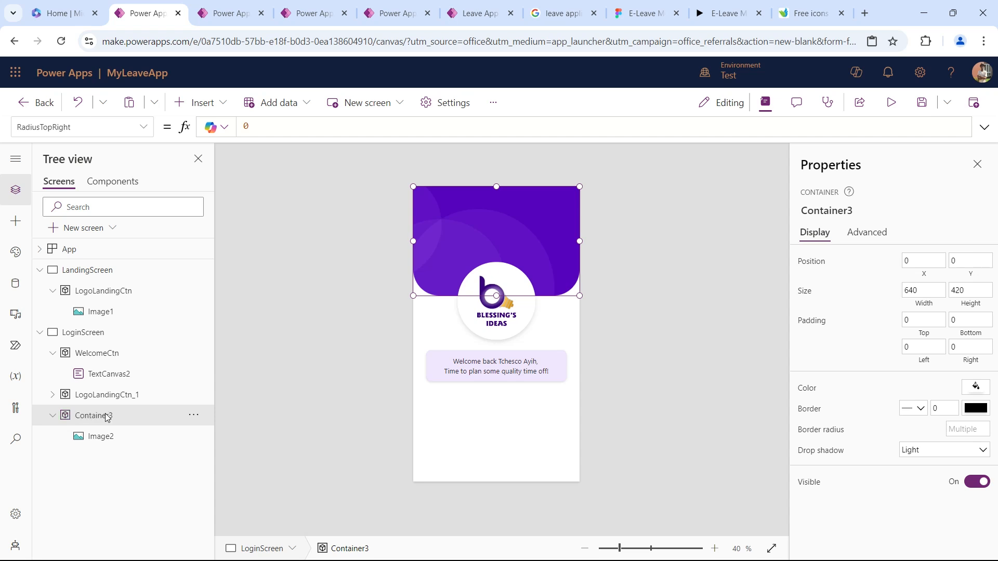
pyautogui.click(52, 415)
pyautogui.click(53, 353)
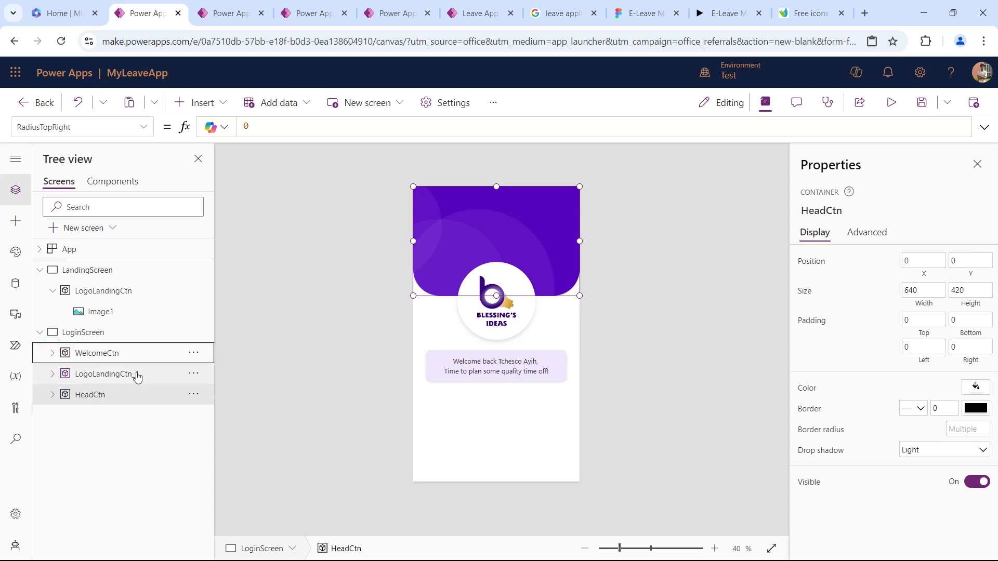
# - Check the button in the Figma design, then insert a button on LoginScreen and place it below the welcome message, at about Y 860
pyautogui.click(472, 416)
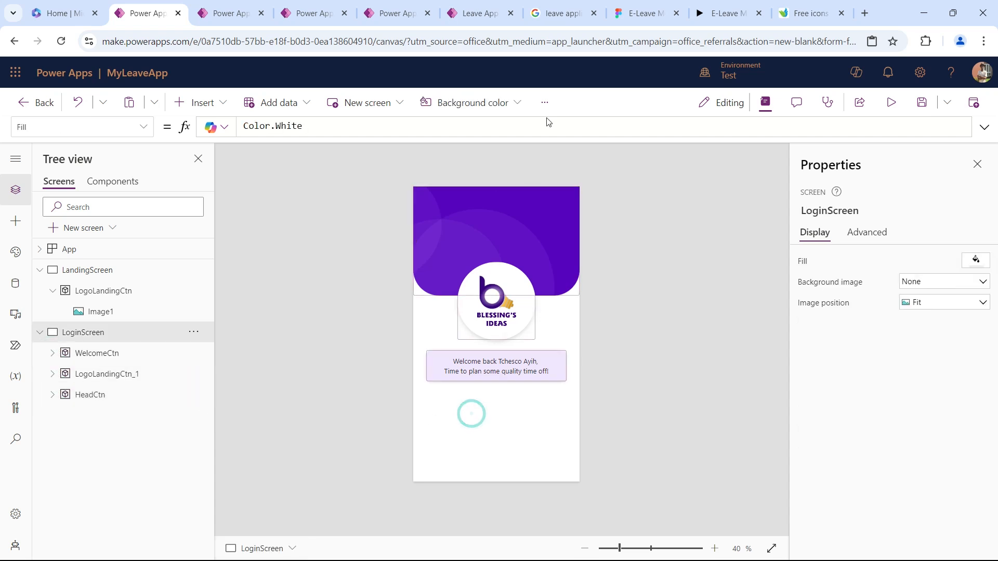
pyautogui.click(645, 13)
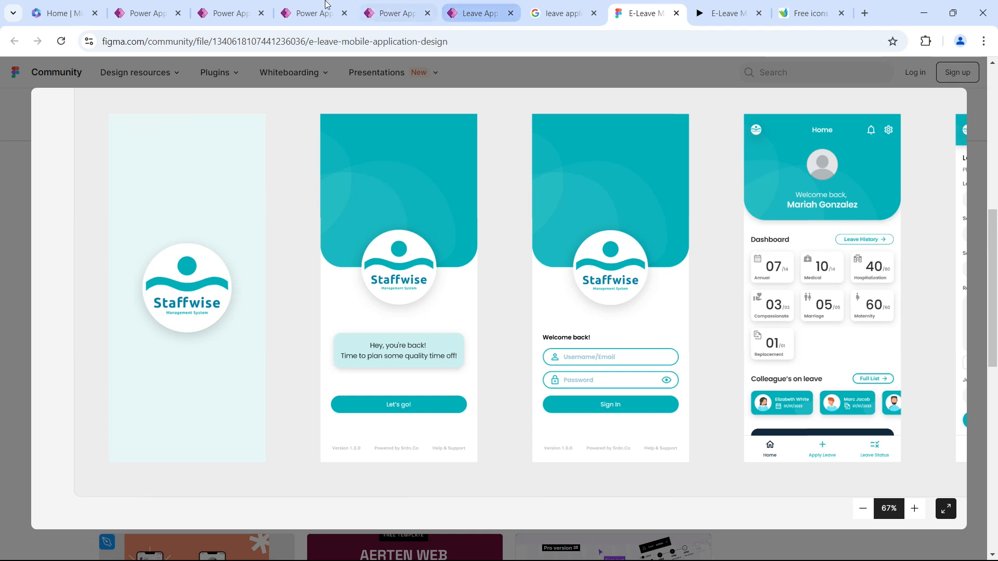
pyautogui.click(146, 13)
pyautogui.click(180, 103)
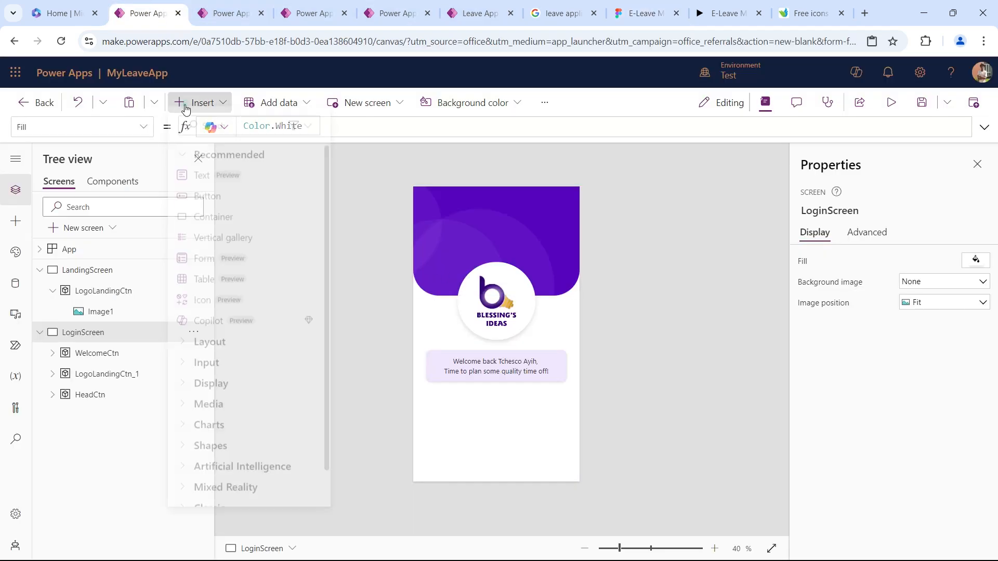
pyautogui.click(218, 204)
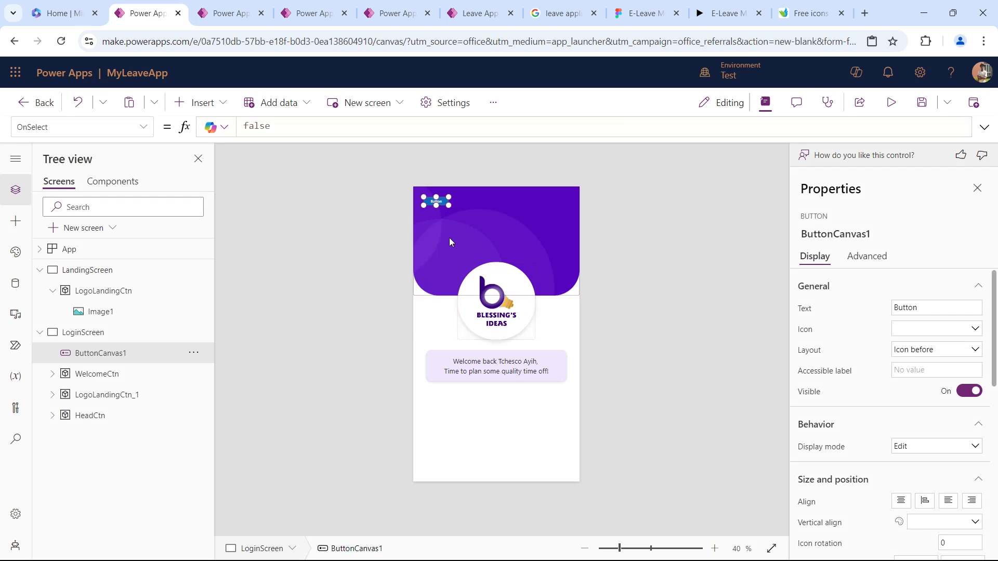
pyautogui.moveTo(473, 340); pyautogui.dragTo(482, 416)
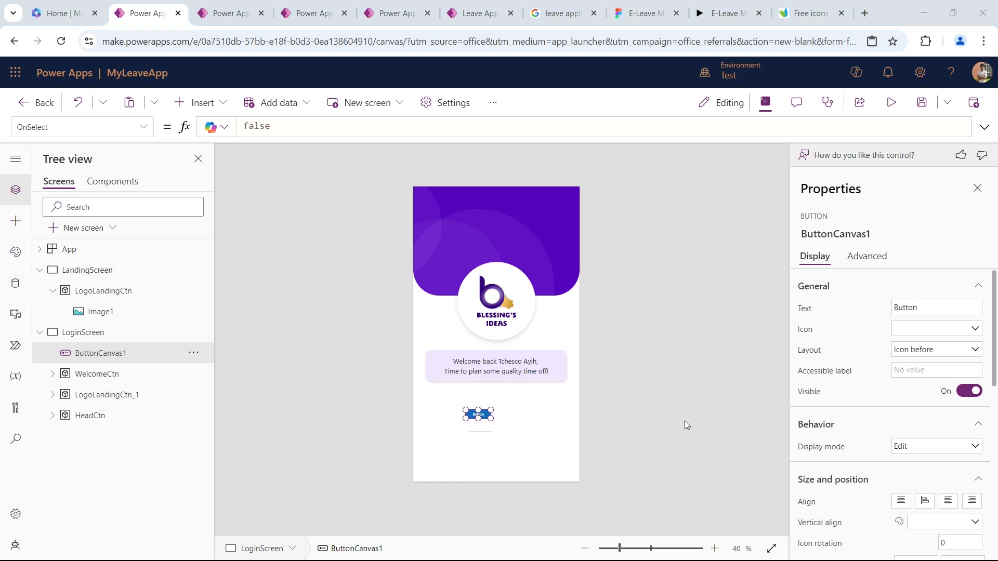
# - Set the button's height to 56 and width to 540, and move it to X 50 in line with the welcome box
pyautogui.scroll(-5, 879, 401)
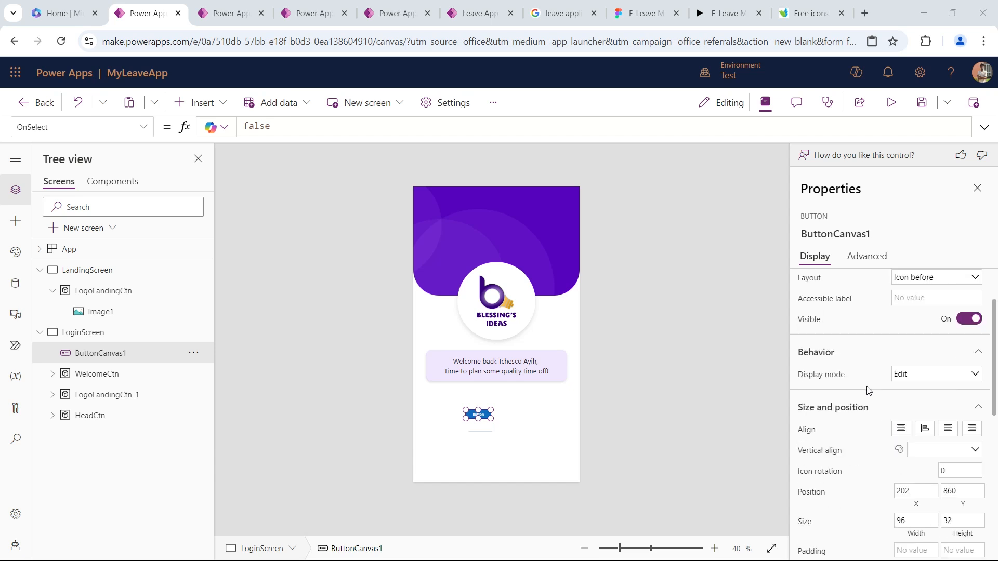
pyautogui.doubleClick(948, 398)
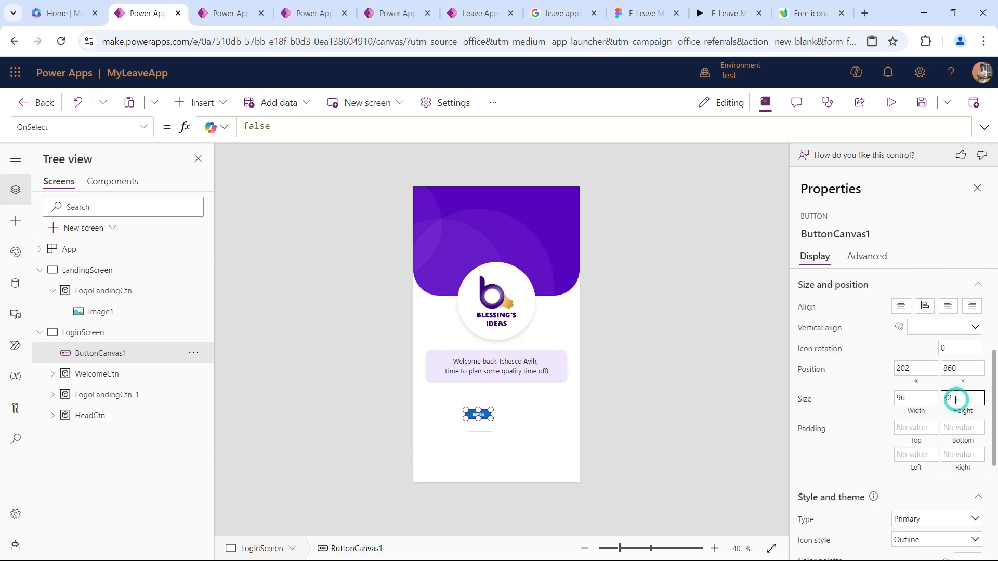
pyautogui.write('56')
pyautogui.press('Tab')
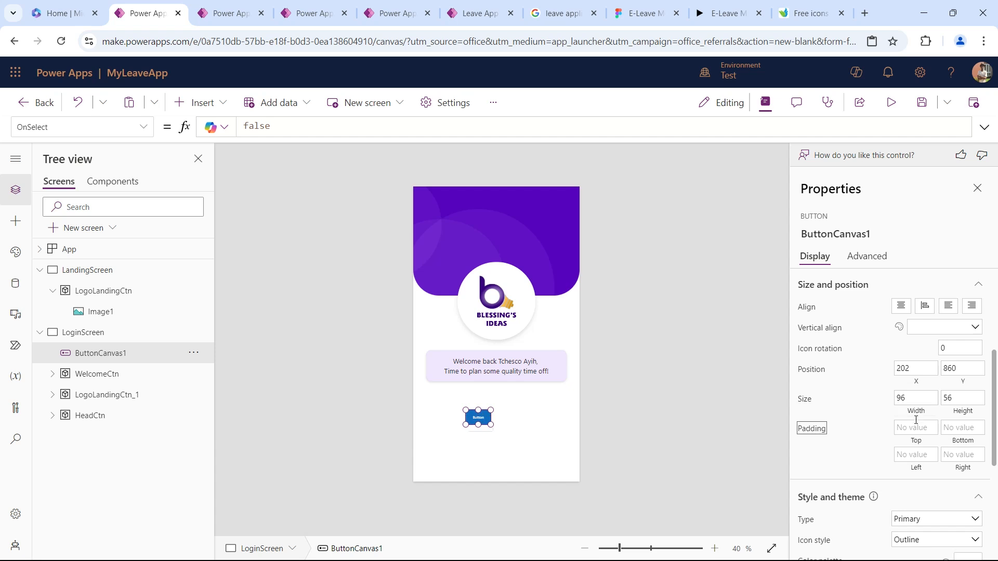
pyautogui.click(912, 398)
pyautogui.write('5')
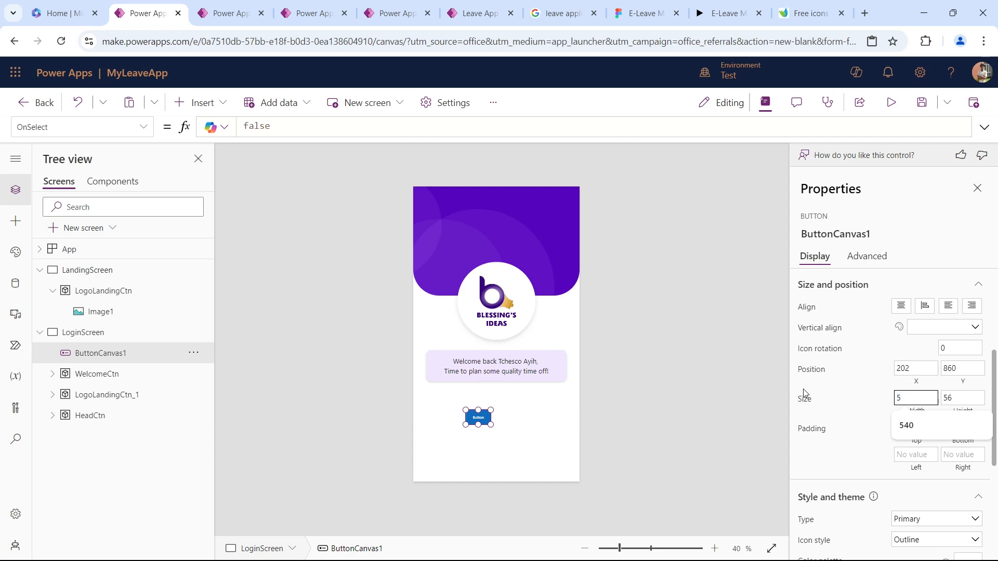
pyautogui.write('40')
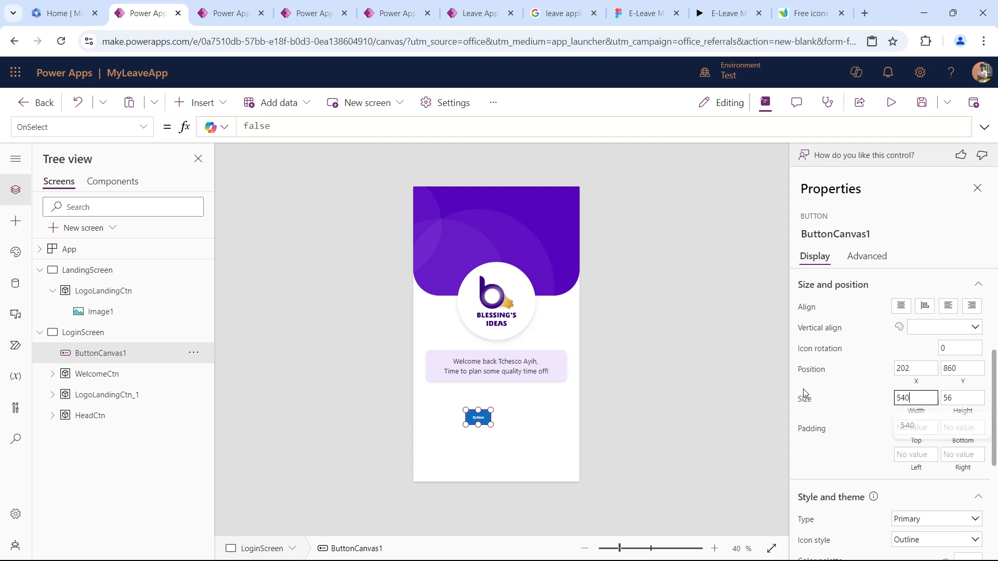
pyautogui.press('Tab')
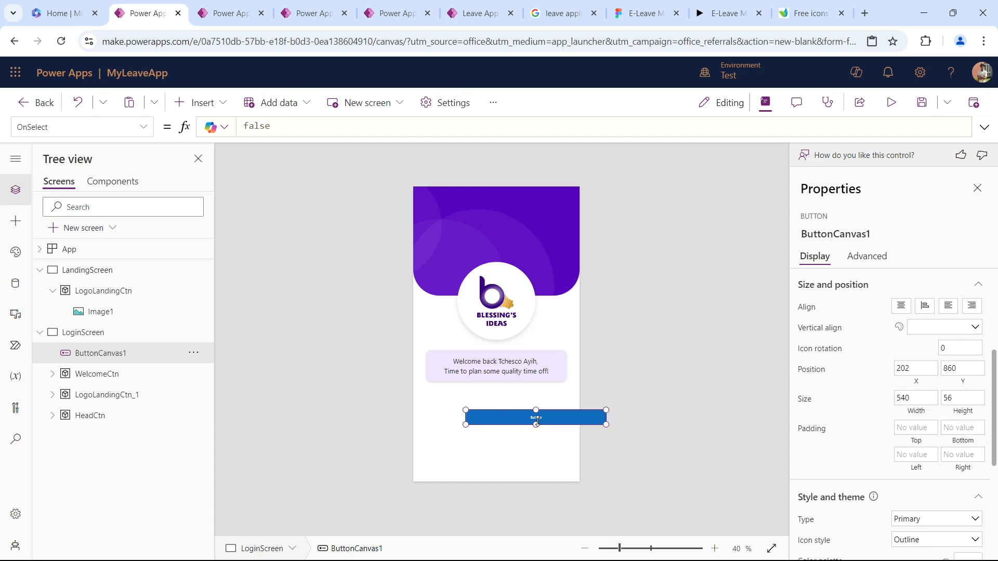
pyautogui.moveTo(543, 416); pyautogui.dragTo(507, 417)
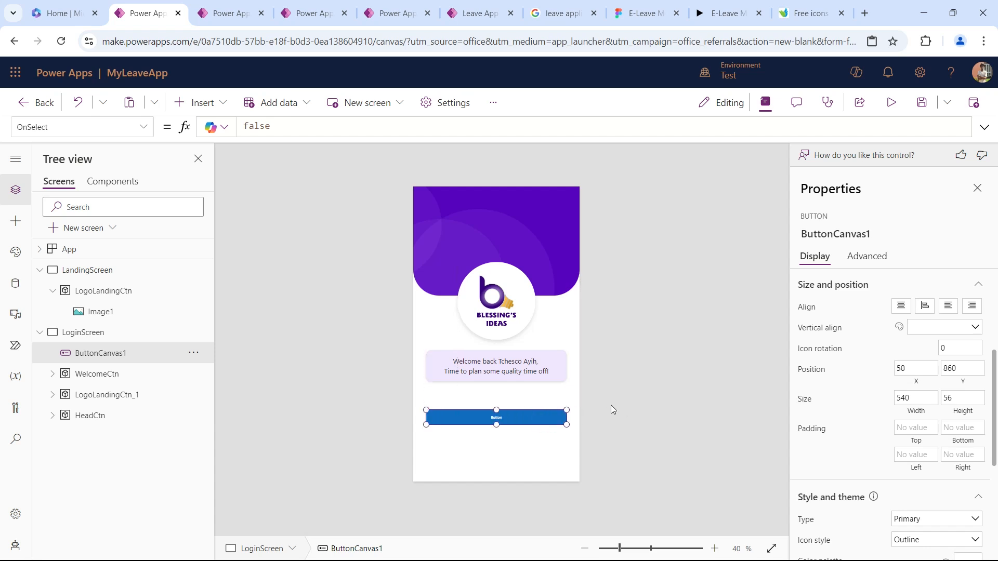
# - Set the button's text to "Let's go!"
pyautogui.scroll(4, 882, 333)
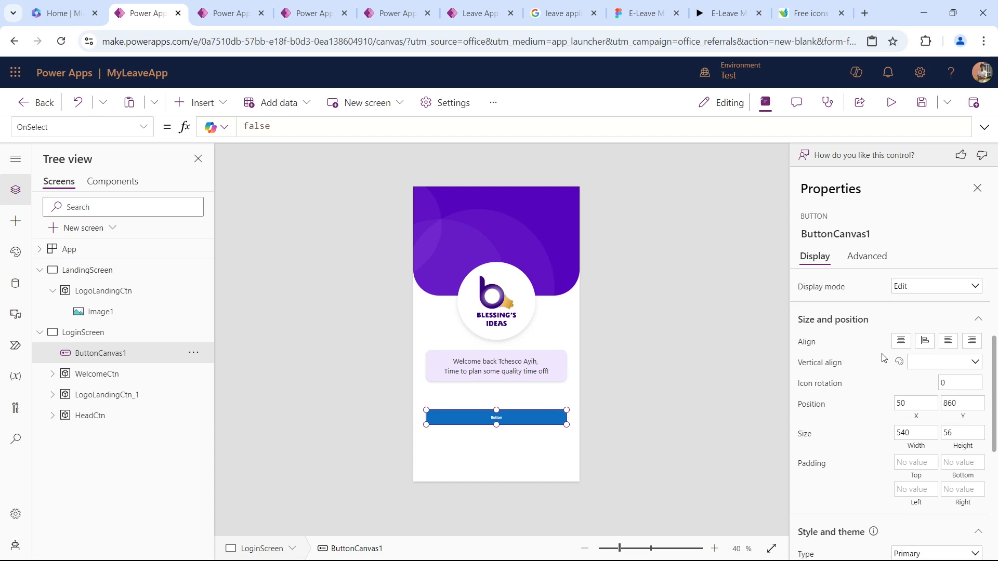
pyautogui.doubleClick(946, 306)
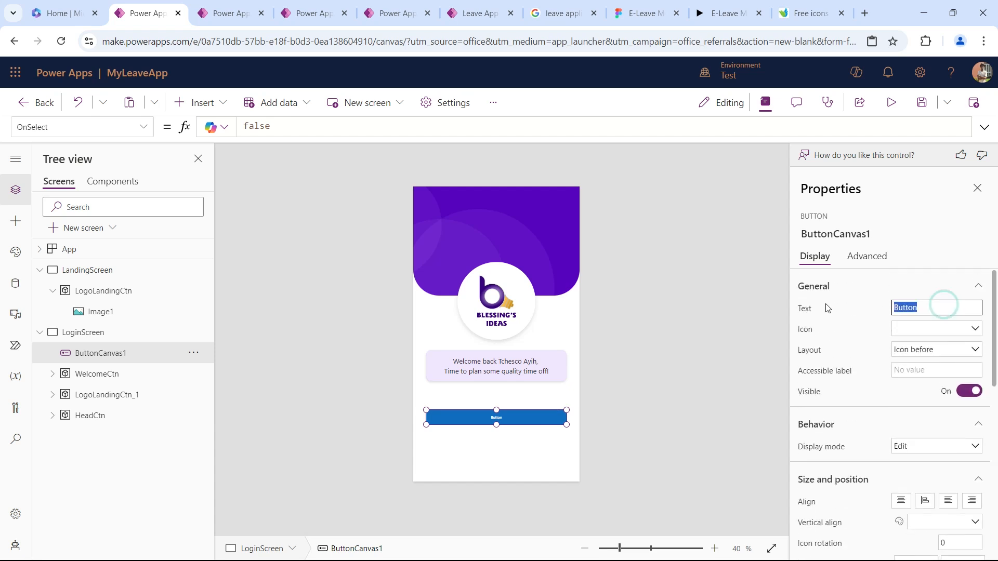
pyautogui.write("Let's go!")
pyautogui.press('Tab')
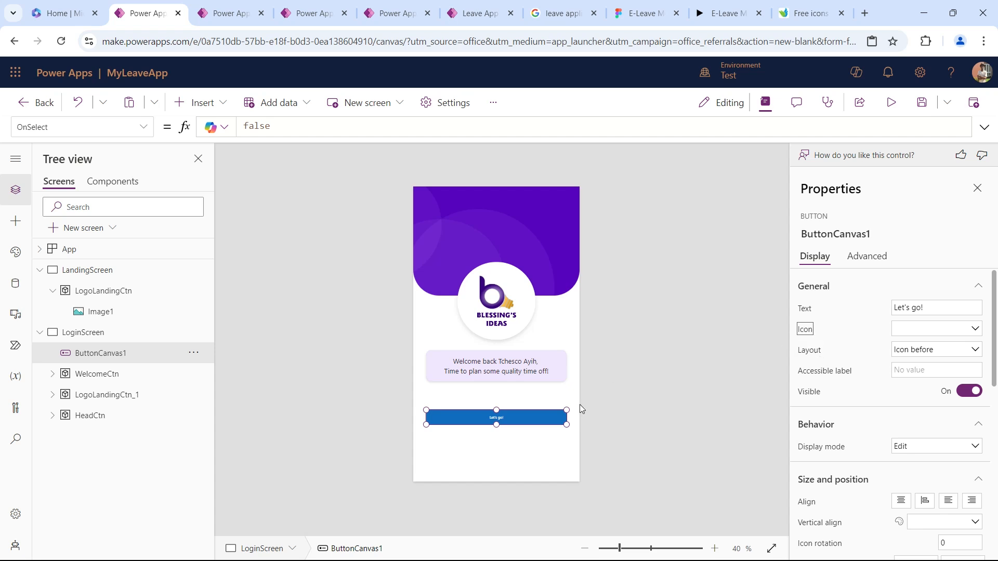
# - Assign the ArrowRight icon to the button, try the Icon after layout, and settle on Text only
pyautogui.click(908, 331)
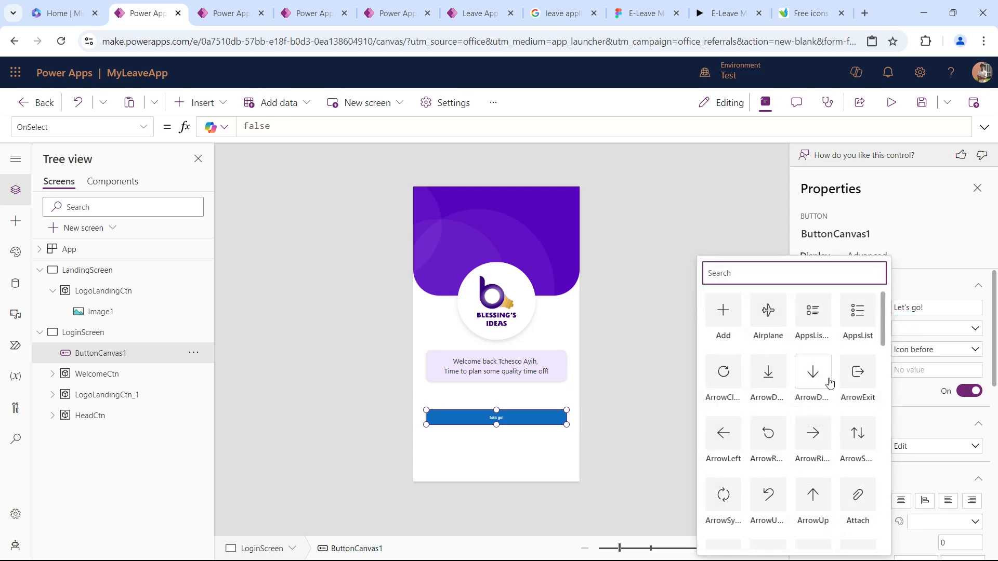
pyautogui.click(812, 438)
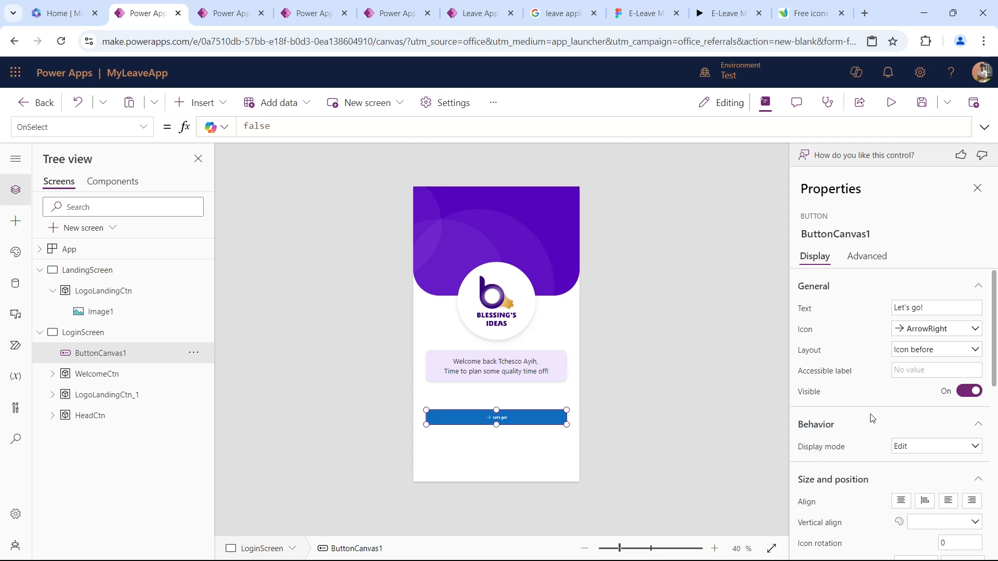
pyautogui.click(947, 348)
pyautogui.click(937, 386)
pyautogui.click(903, 351)
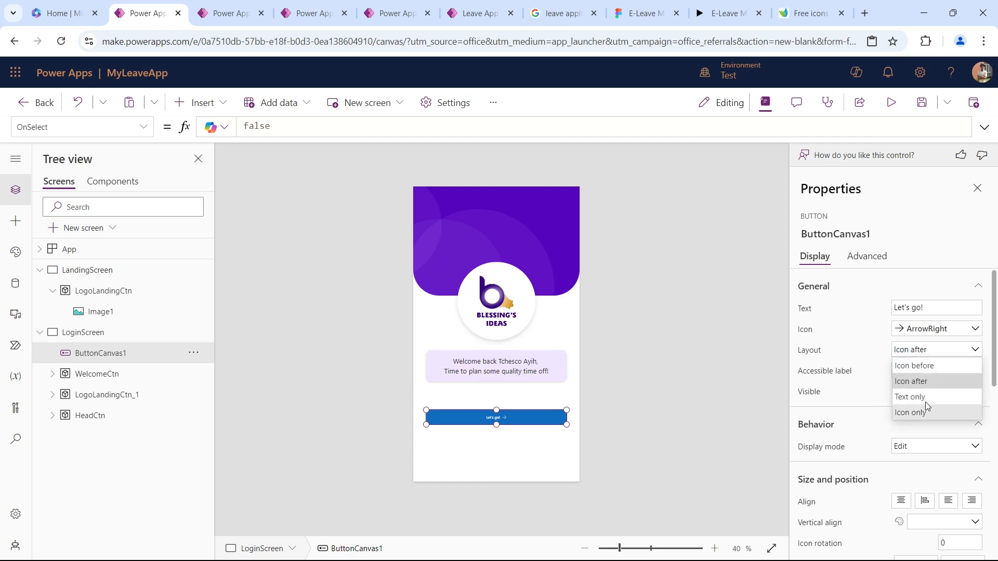
pyautogui.click(925, 397)
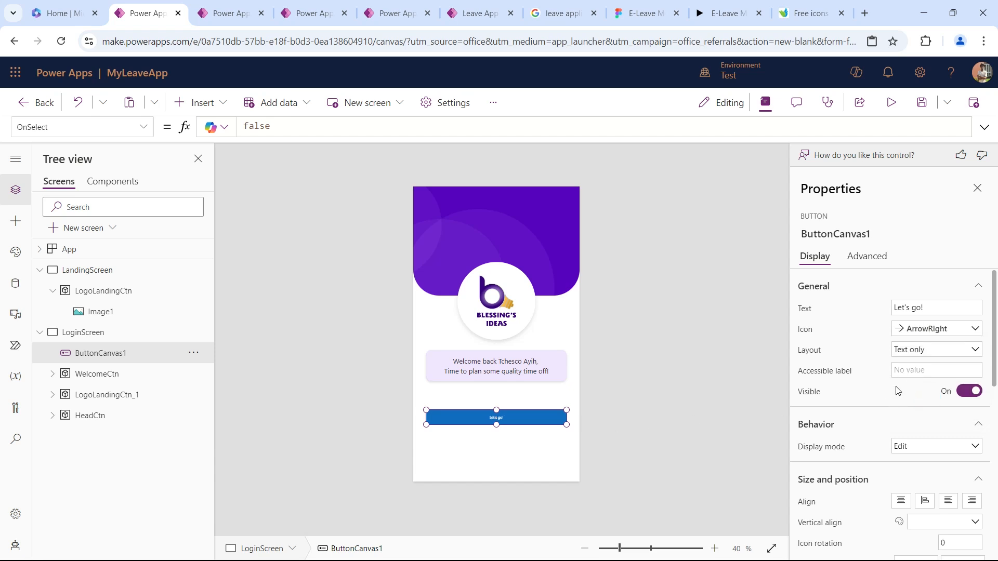
# - Try the Secondary type on the "Let's go!" button
pyautogui.scroll(-1, 897, 390)
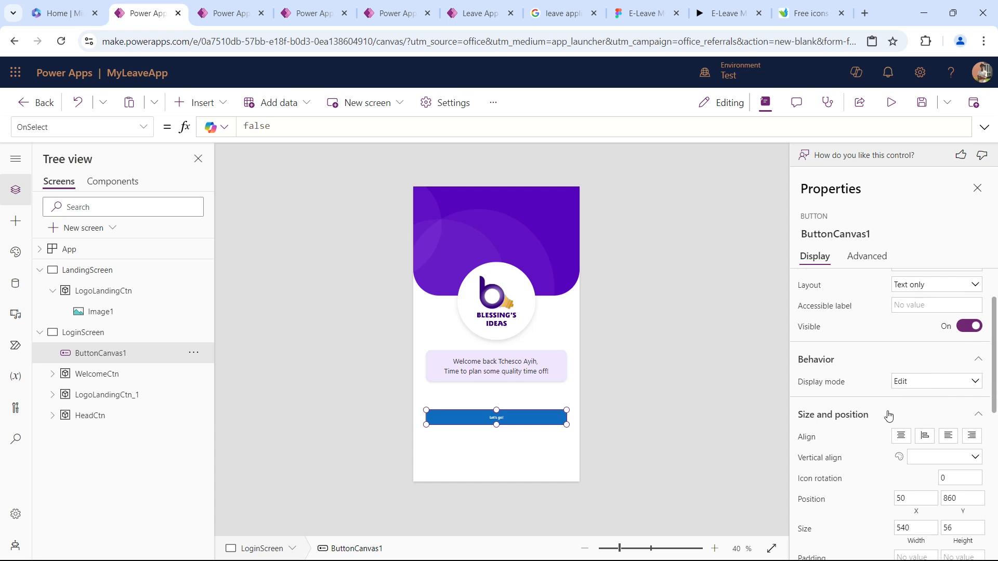
pyautogui.scroll(-2, 888, 410)
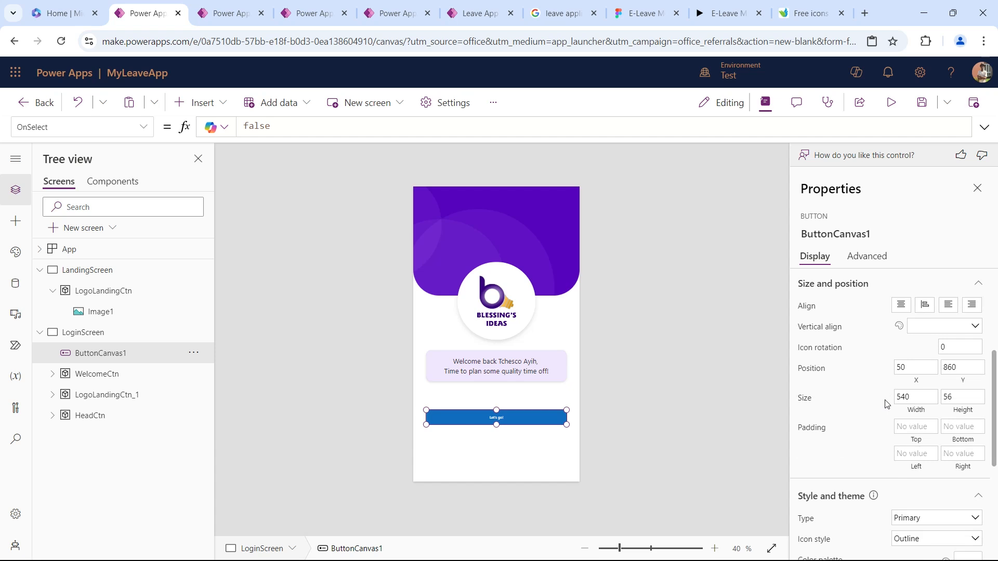
pyautogui.scroll(-2, 887, 405)
pyautogui.scroll(-1, 887, 405)
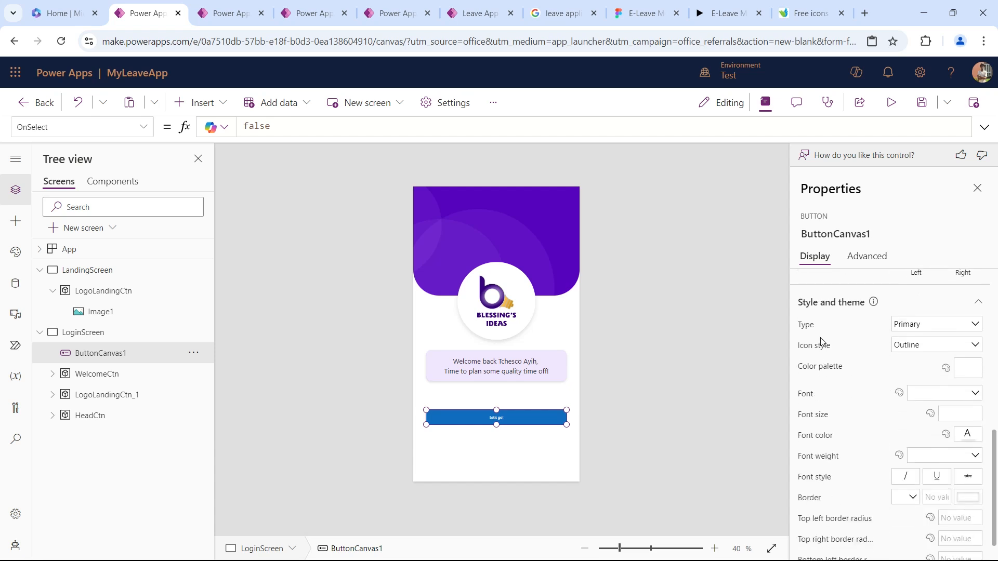
pyautogui.click(928, 325)
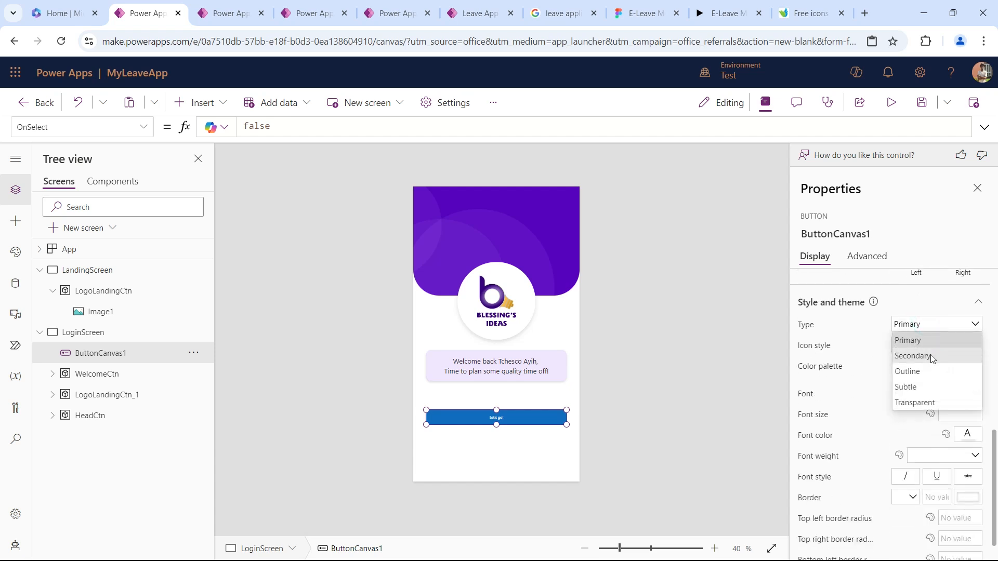
pyautogui.click(931, 354)
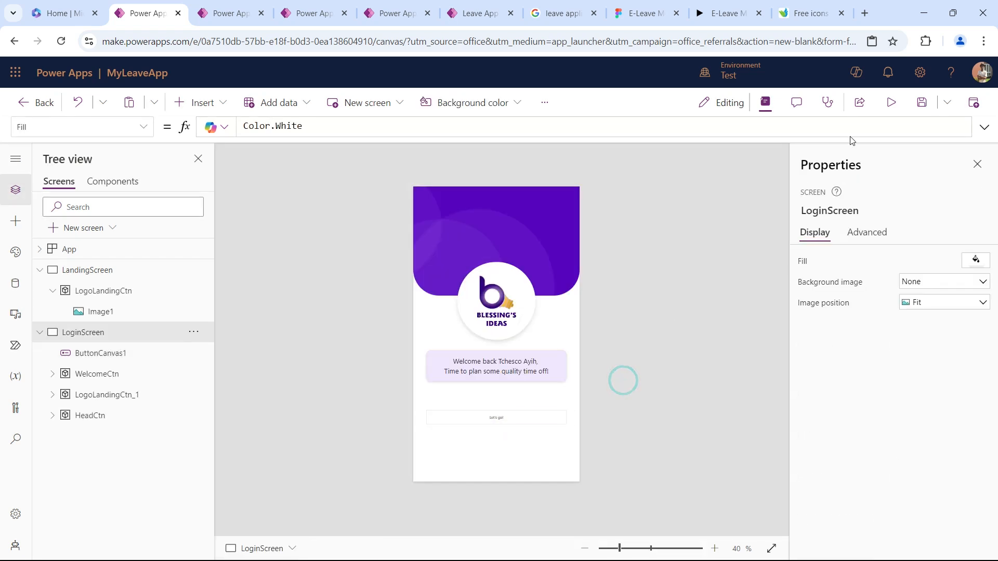
# - Preview the app, test the "Let's go!" button, and return to editing
pyautogui.click(890, 103)
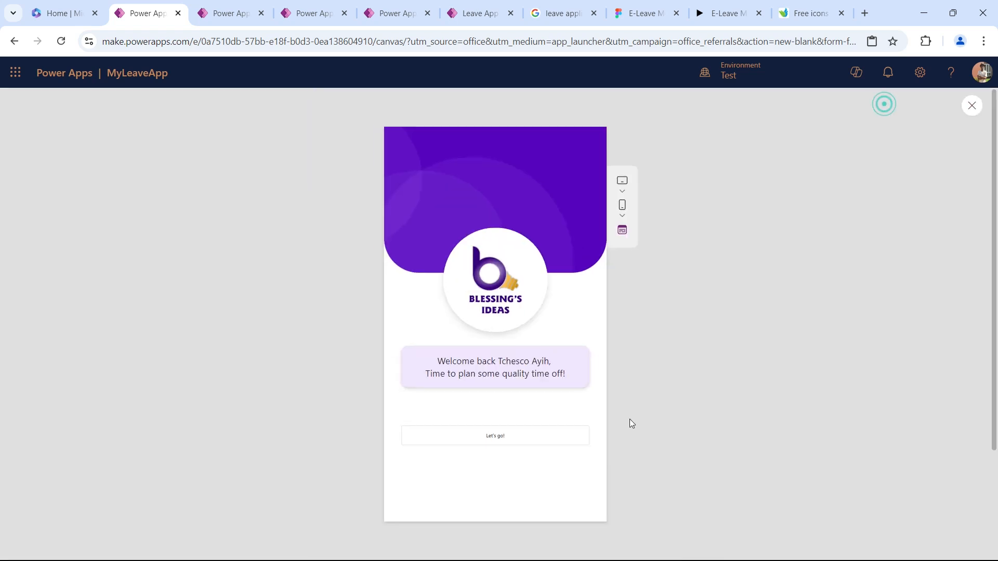
pyautogui.click(474, 443)
pyautogui.click(559, 434)
pyautogui.press('Escape')
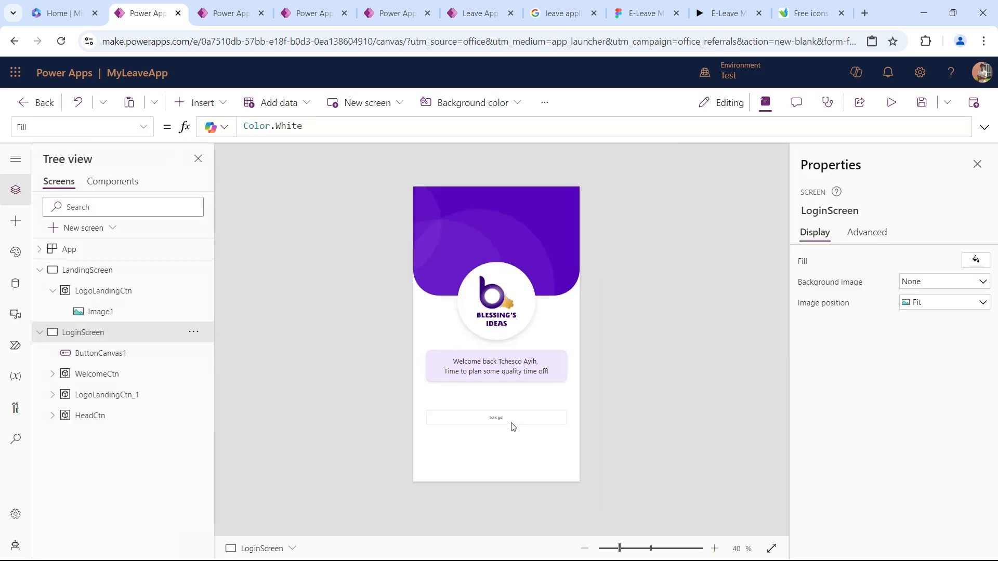
# - Set the "Let's go!" button's type to Outline and preview the login screen
pyautogui.click(511, 419)
pyautogui.scroll(-8, 924, 400)
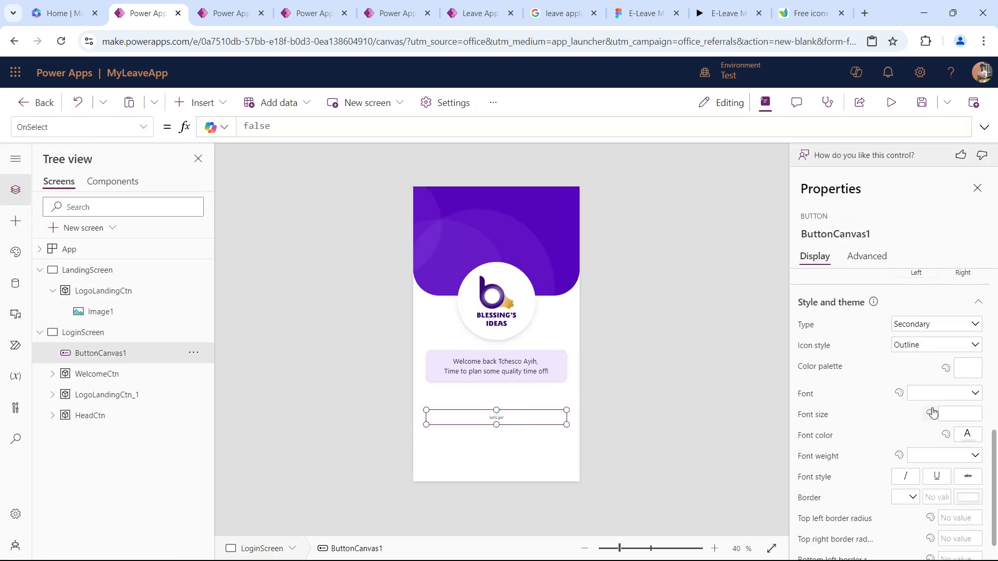
pyautogui.click(921, 324)
pyautogui.click(927, 367)
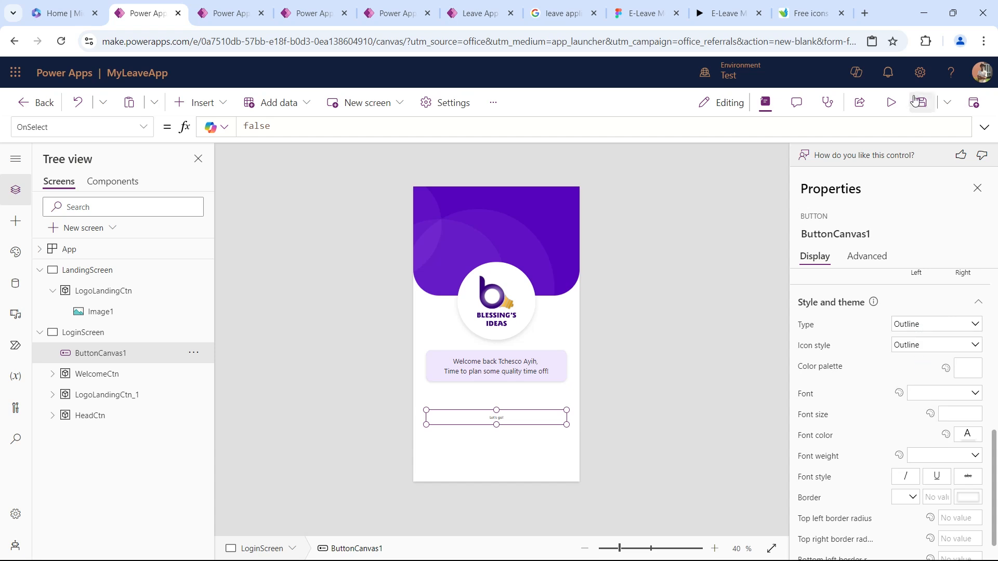
pyautogui.click(891, 102)
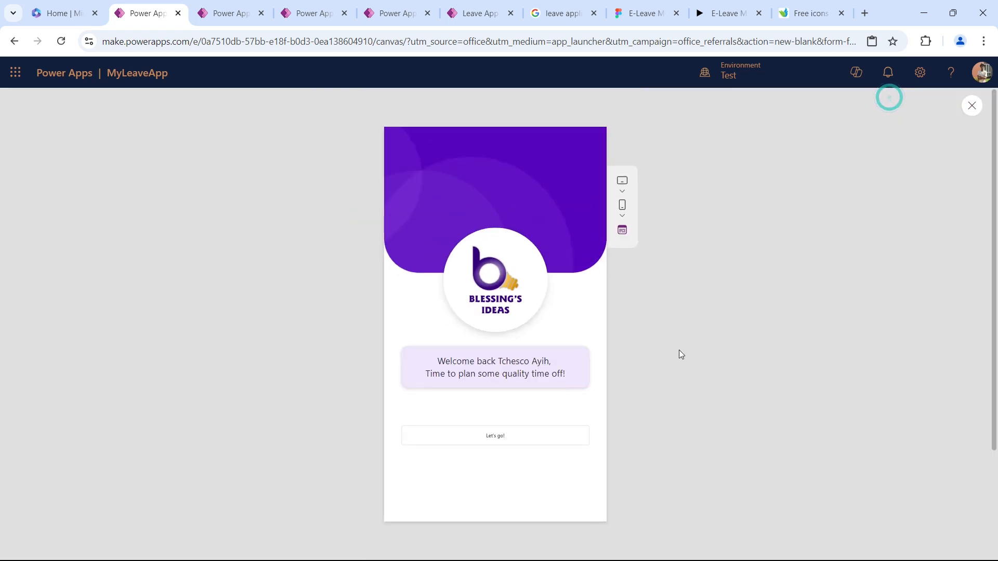
# - Test the outline-style "Let's go!" button in the preview and return to editing
pyautogui.click(522, 441)
pyautogui.click(536, 436)
pyautogui.press('Escape')
# - Try the Subtle type on the "Let's go!" button
pyautogui.click(517, 418)
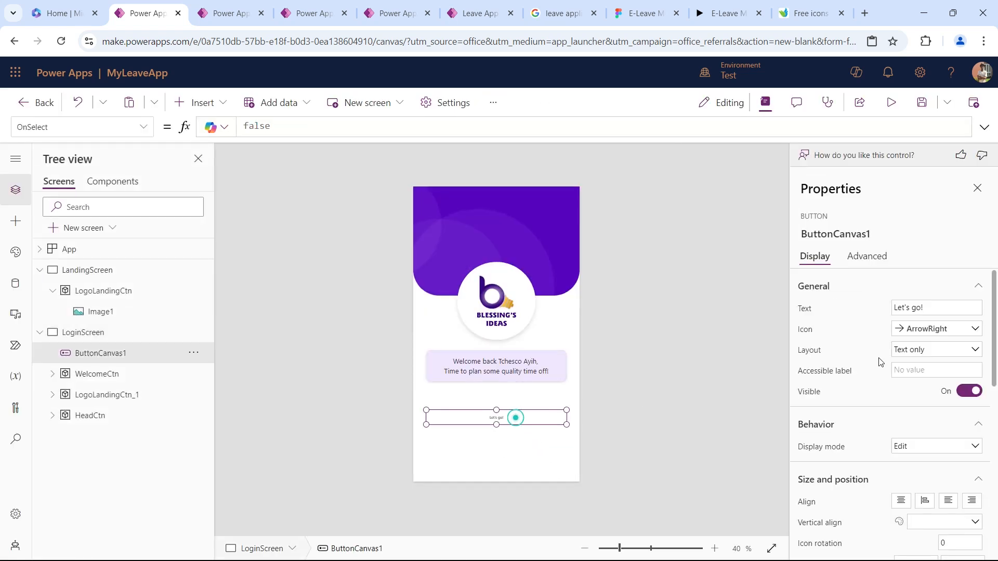
pyautogui.scroll(-6, 911, 361)
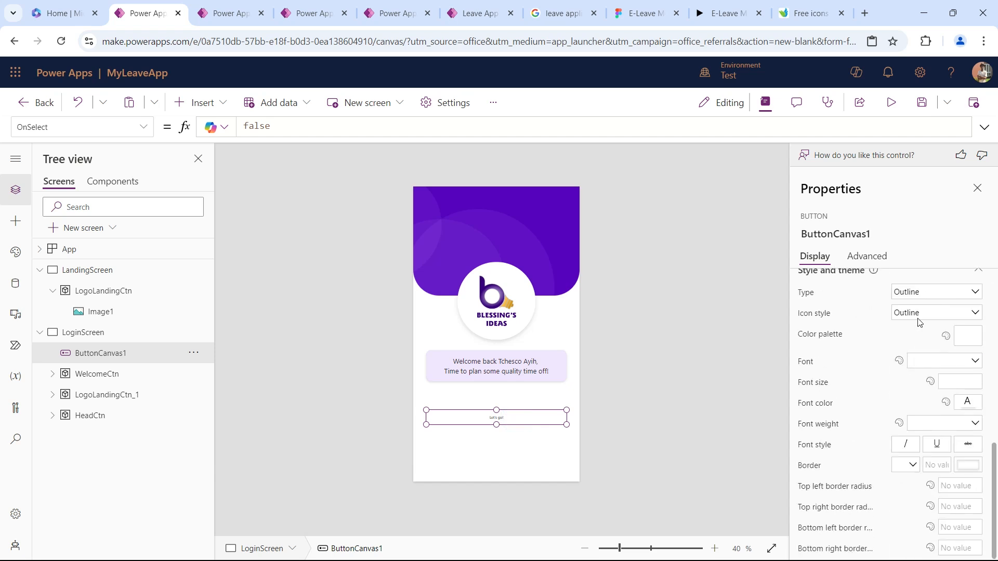
pyautogui.click(924, 296)
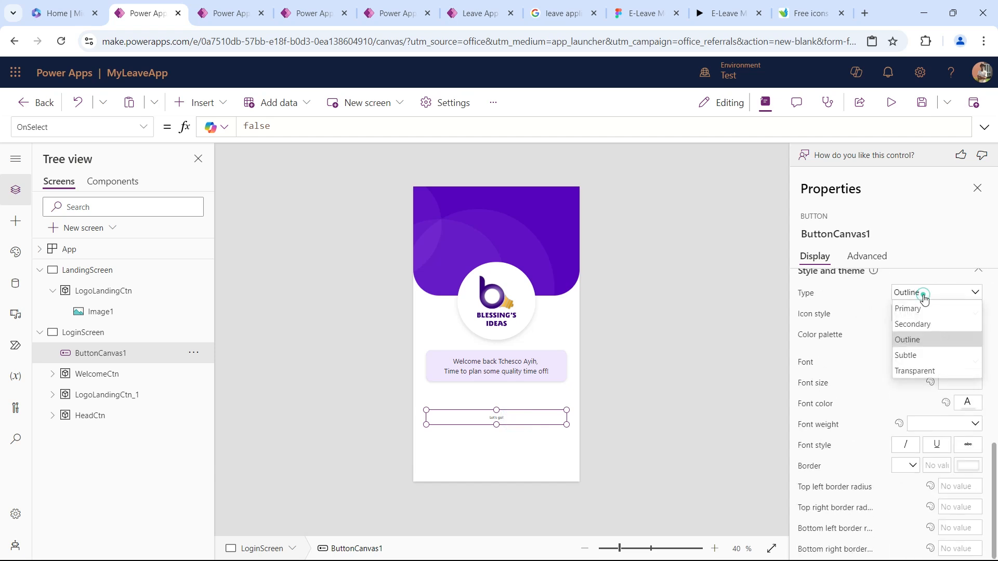
pyautogui.click(922, 354)
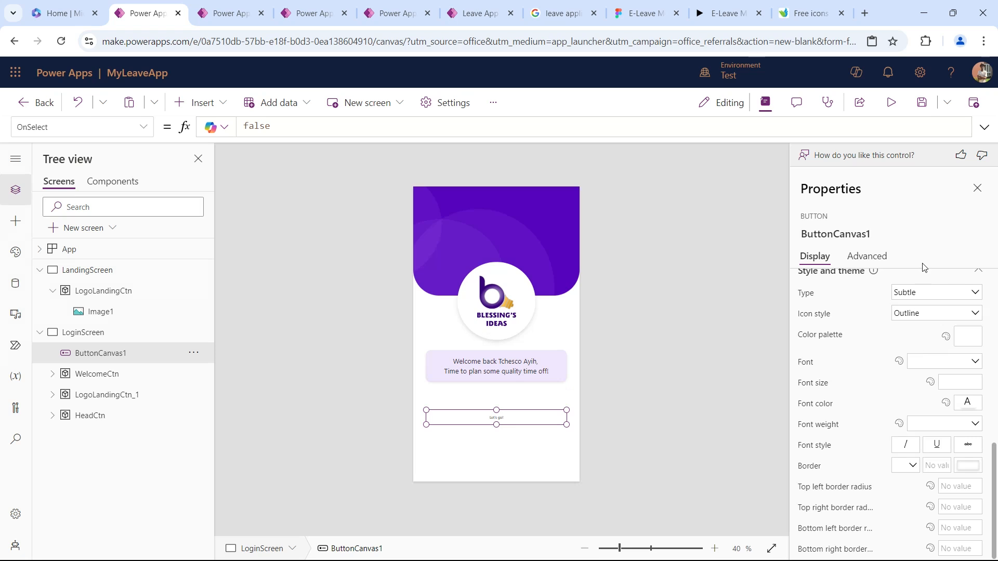
# - Preview the login screen, test the subtle "Let's go!" button, and return to editing
pyautogui.click(892, 102)
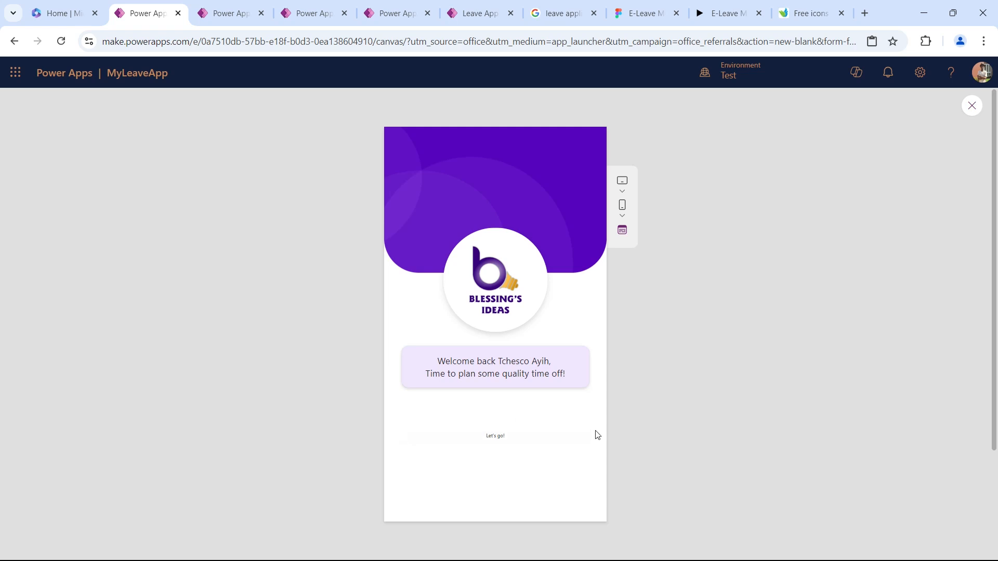
pyautogui.click(496, 442)
pyautogui.click(508, 439)
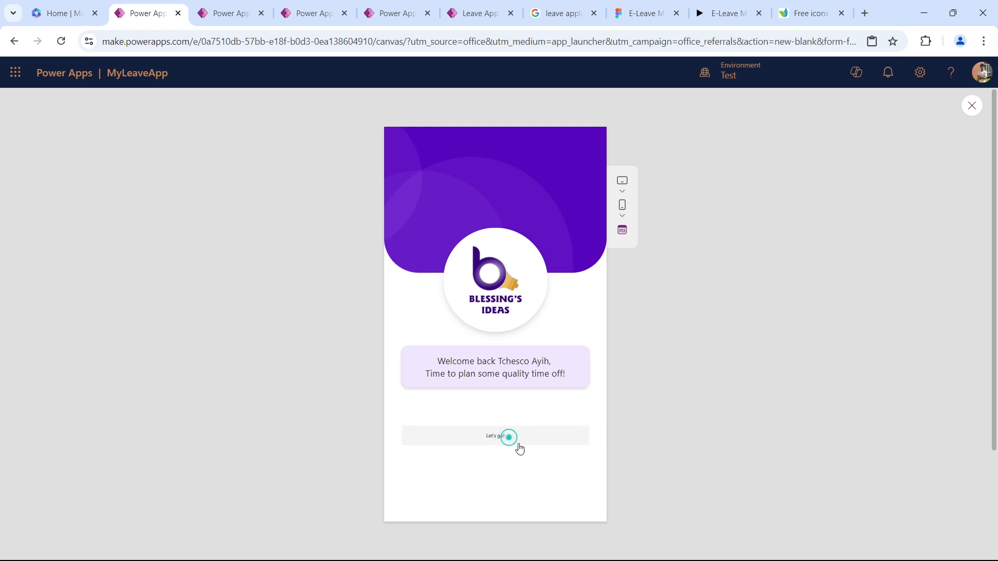
pyautogui.click(522, 442)
pyautogui.click(528, 442)
pyautogui.press('Escape')
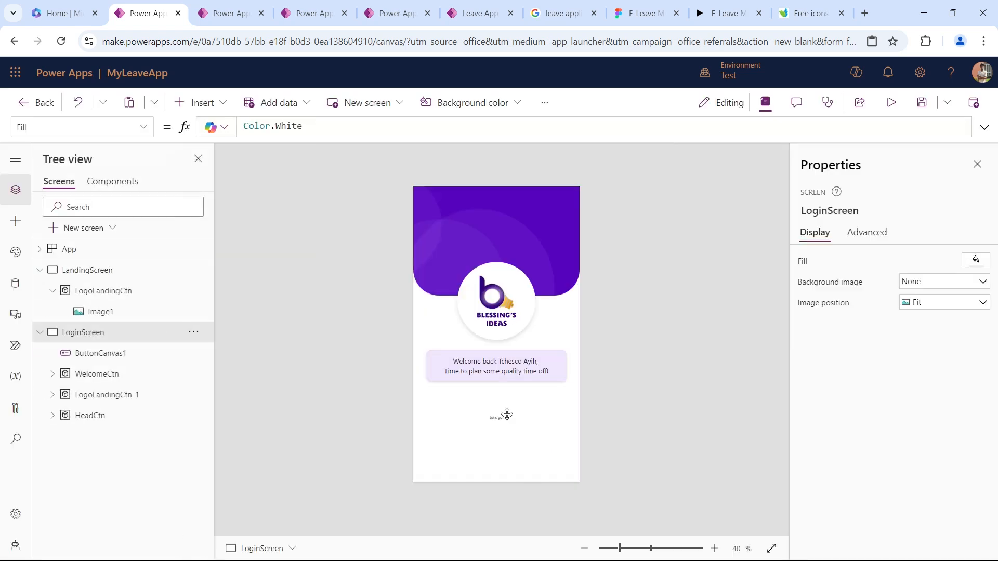
# - Try the Transparent type on the "Let's go!" button and check it in the preview
pyautogui.click(507, 415)
pyautogui.scroll(-10, 931, 327)
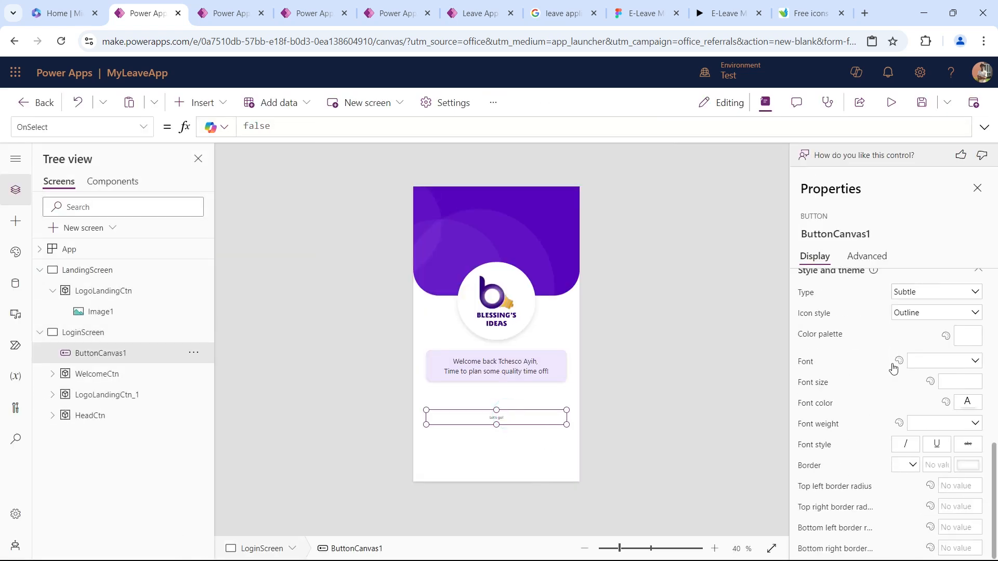
pyautogui.click(933, 292)
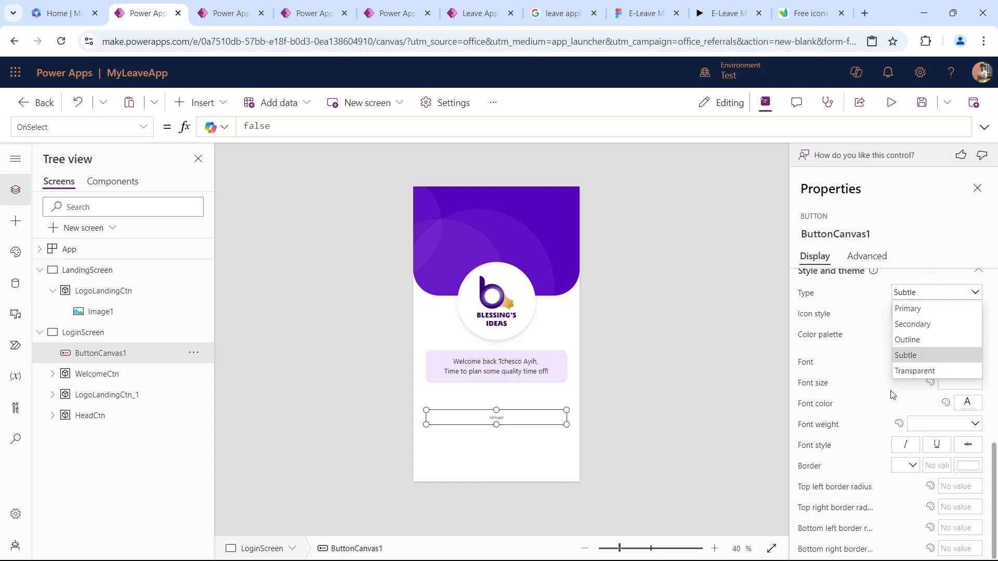
pyautogui.click(927, 372)
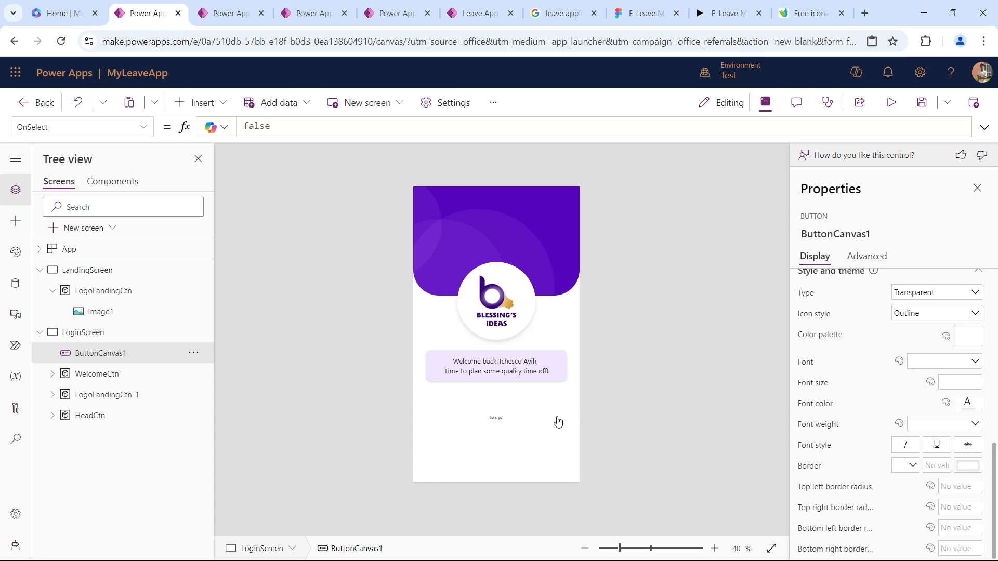
pyautogui.click(891, 103)
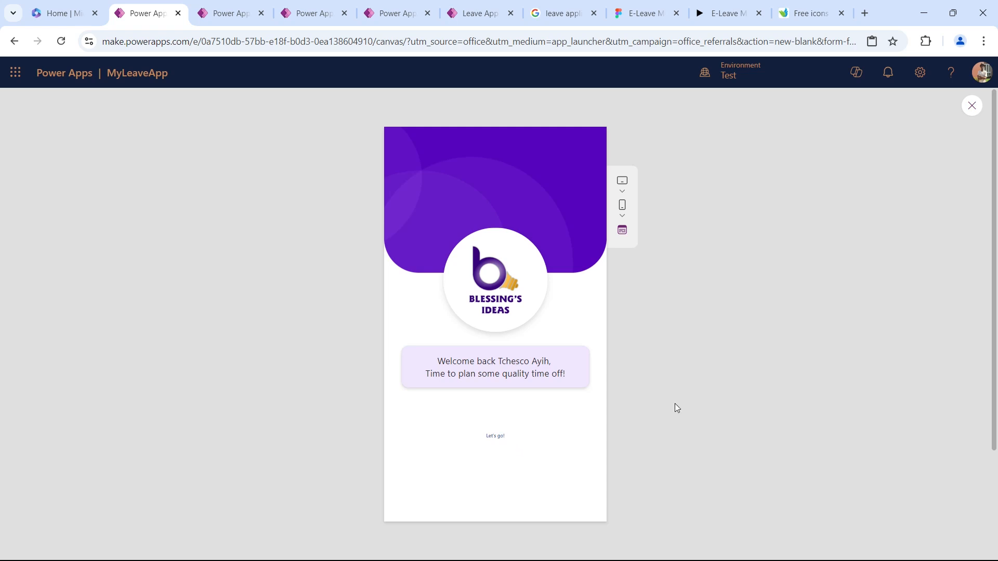
pyautogui.press('Escape')
# - Set the "Let's go!" button's type to Primary
pyautogui.click(515, 416)
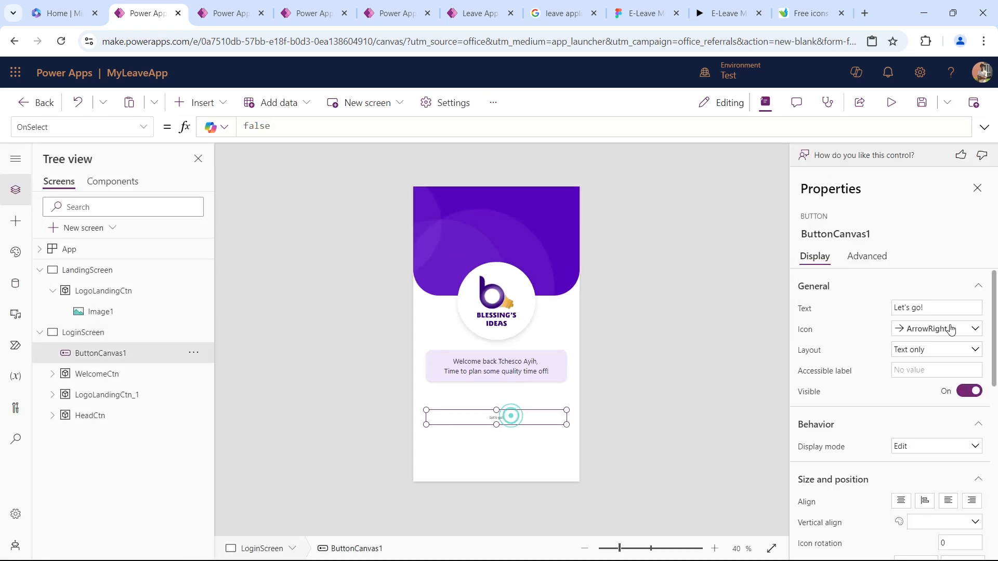
pyautogui.scroll(-5, 932, 354)
pyautogui.click(933, 303)
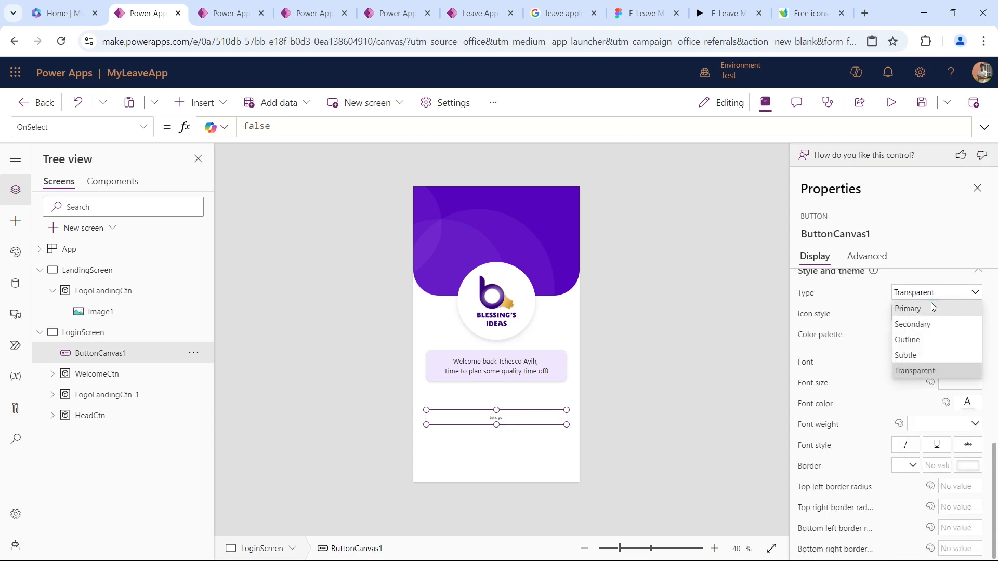
pyautogui.click(934, 309)
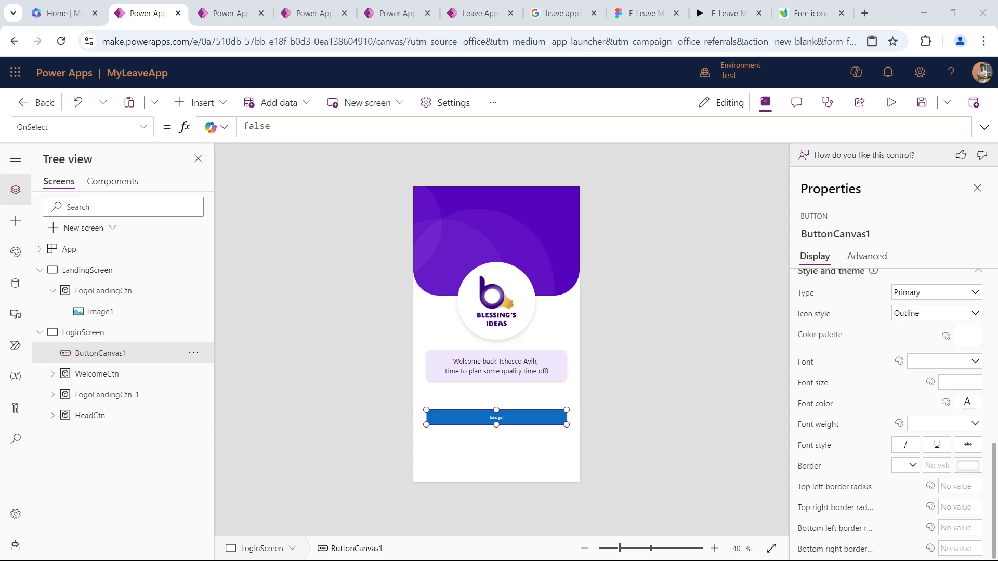
# - Set the "Let's go!" button's color palette to the custom hex color 5704be
pyautogui.click(969, 404)
pyautogui.click(972, 404)
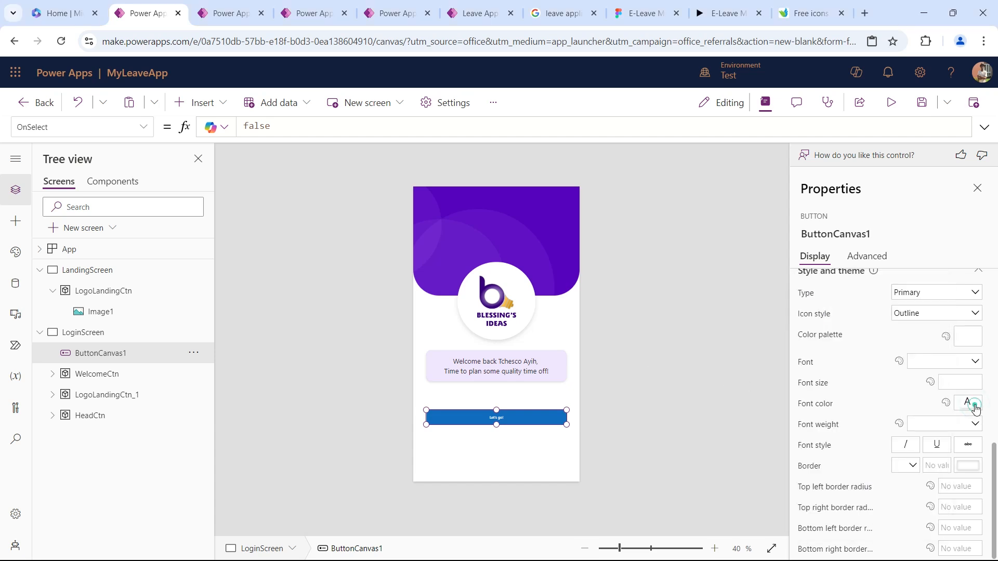
pyautogui.scroll(3, 971, 403)
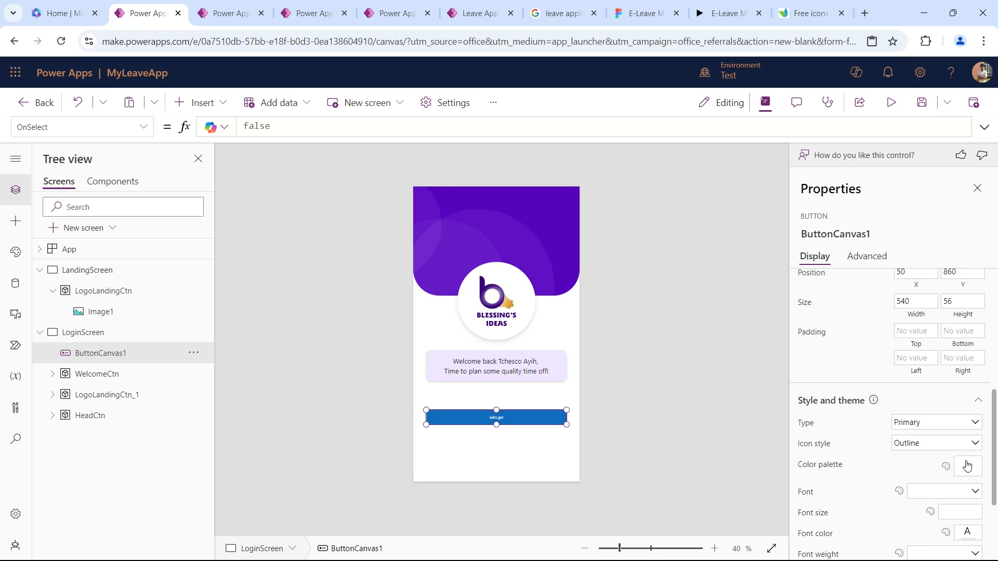
pyautogui.click(967, 467)
pyautogui.click(813, 298)
pyautogui.click(770, 516)
pyautogui.doubleClick(769, 516)
pyautogui.write('5704be')
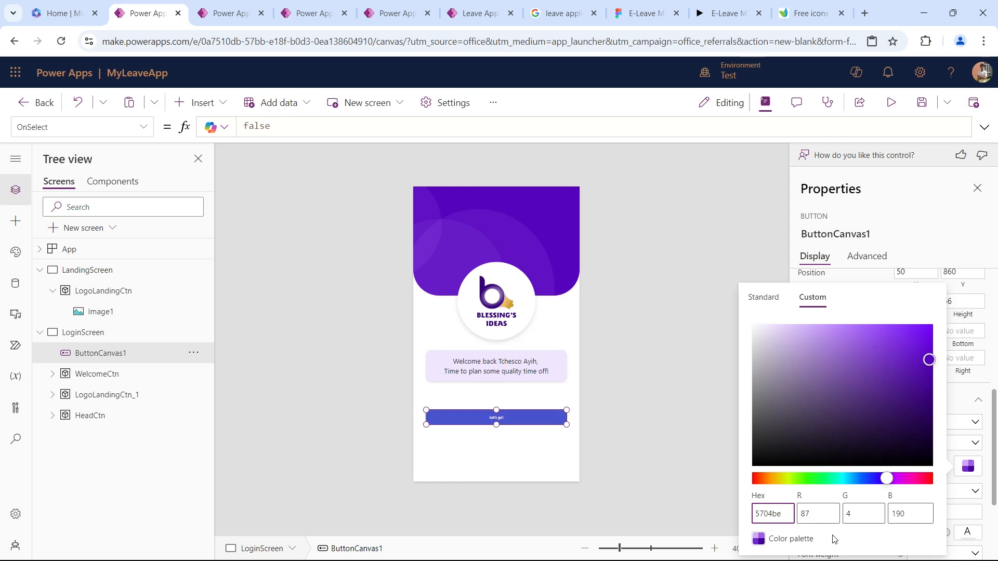
pyautogui.click(763, 298)
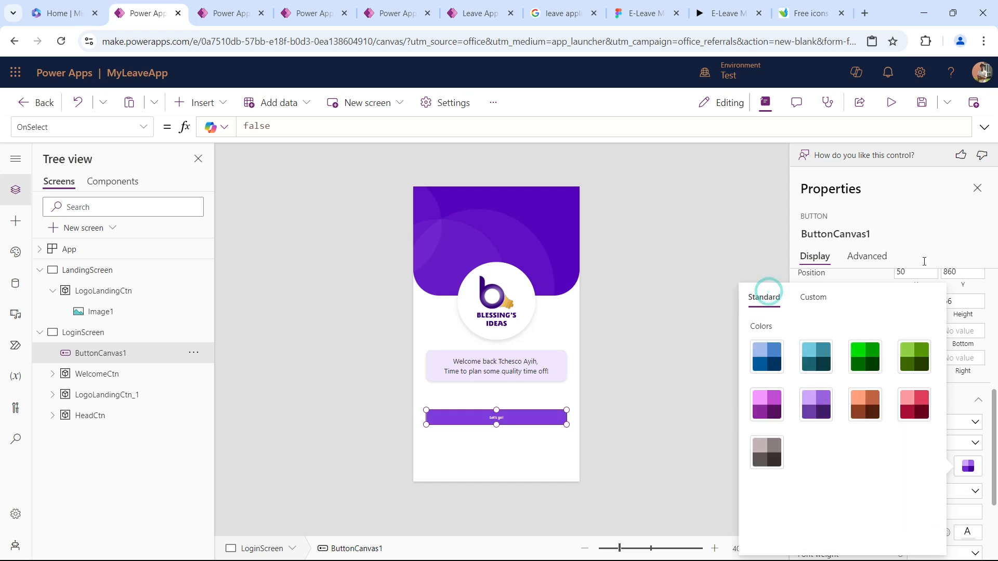
pyautogui.click(926, 227)
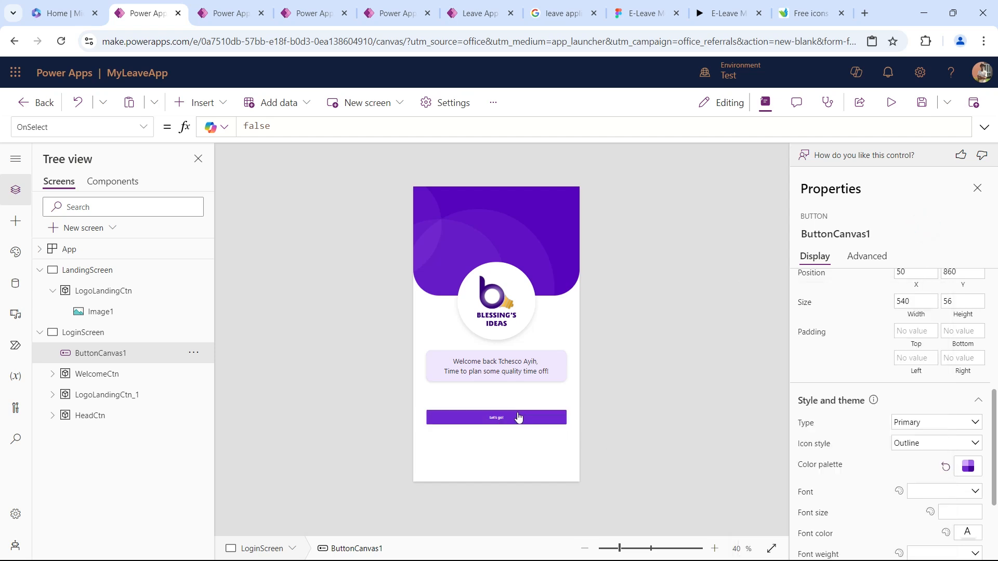
# - Review the button's display properties, from the general and size settings to the style and border options
pyautogui.scroll(-3, 808, 358)
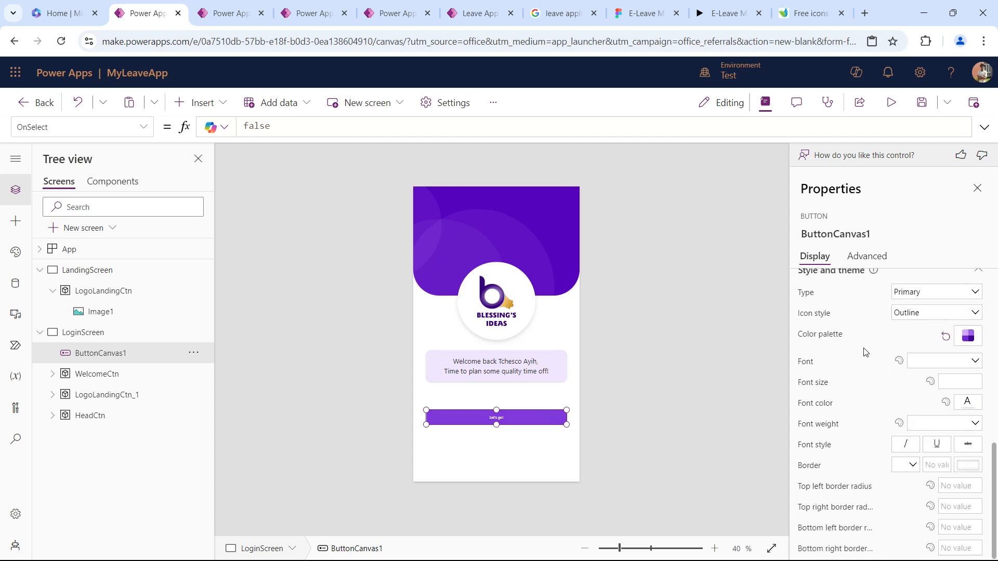
pyautogui.scroll(5, 879, 377)
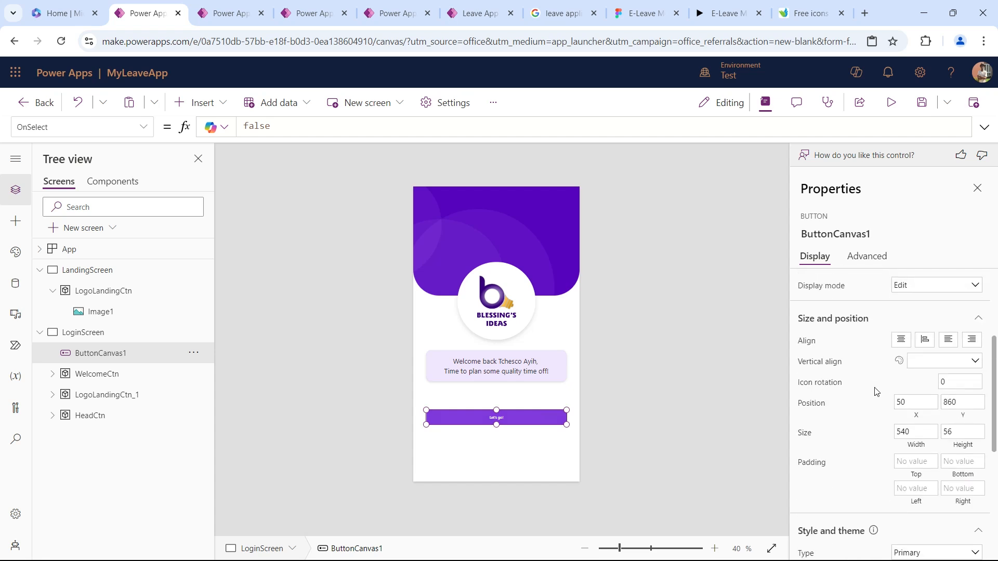
pyautogui.scroll(1, 877, 392)
pyautogui.scroll(-5, 877, 392)
pyautogui.scroll(1, 877, 392)
pyautogui.scroll(-5, 877, 392)
pyautogui.scroll(-1, 878, 391)
pyautogui.scroll(5, 878, 391)
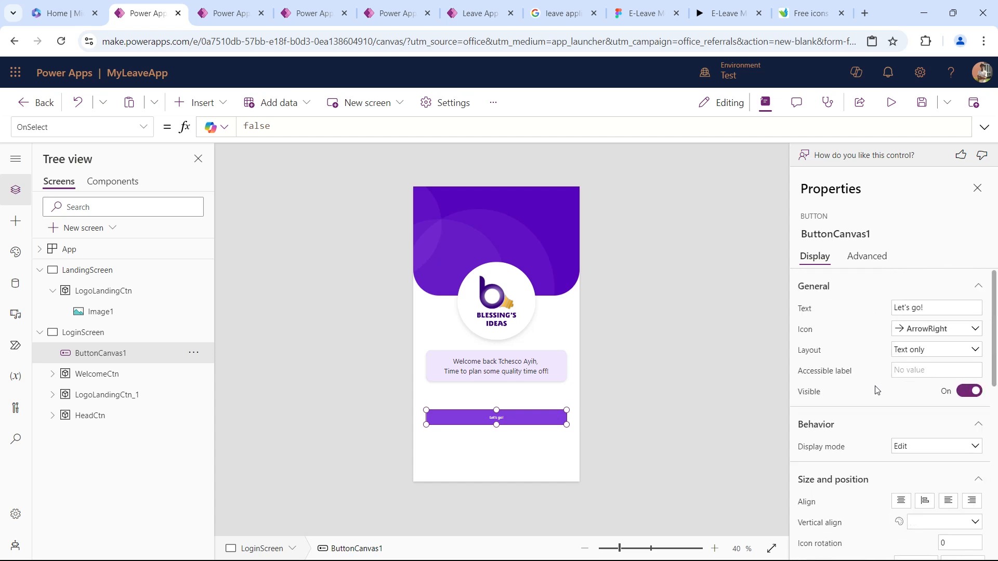
# - Round the "Let's go!" button by setting all four corner border radii to 30
pyautogui.click(143, 127)
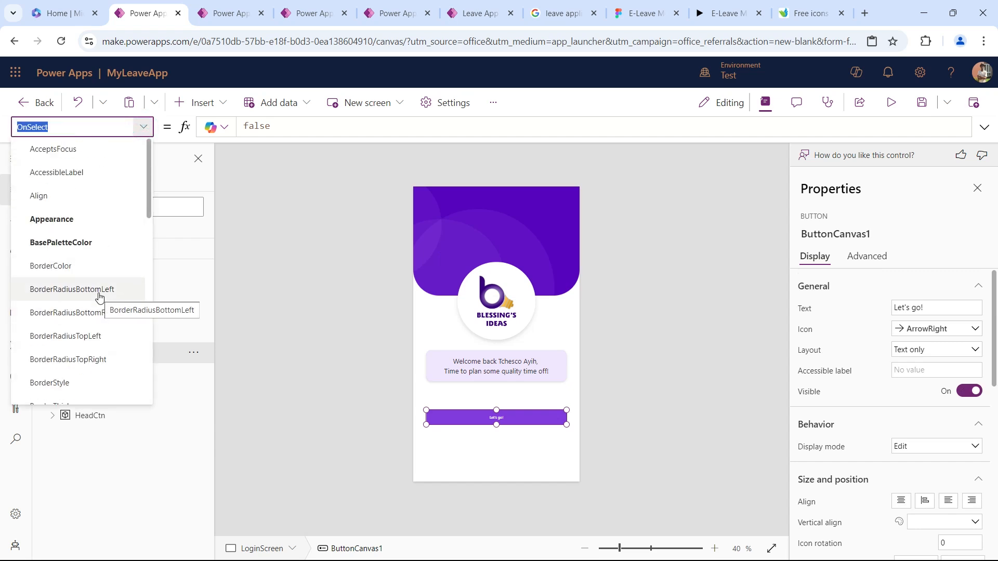
pyautogui.click(100, 293)
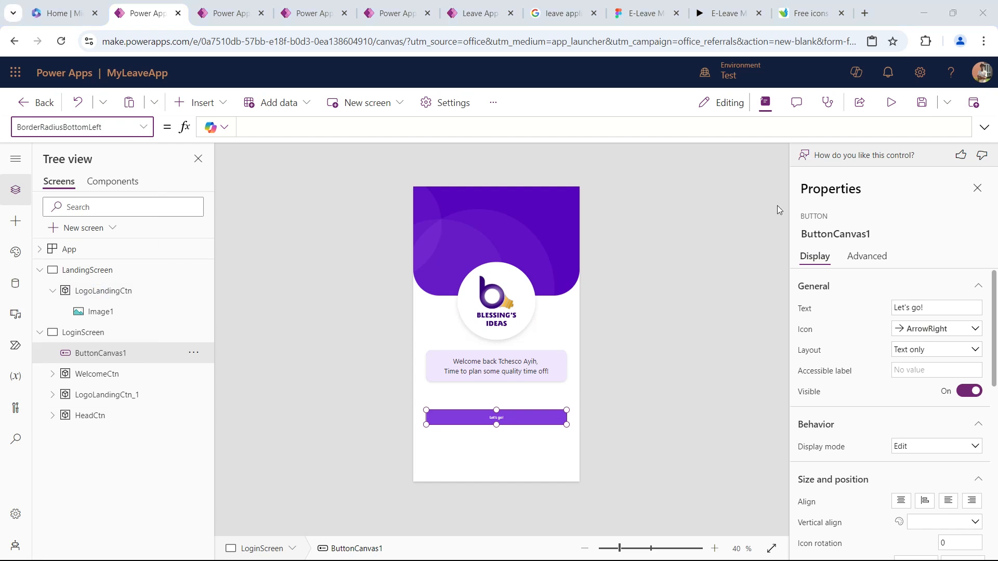
pyautogui.scroll(-10, 910, 340)
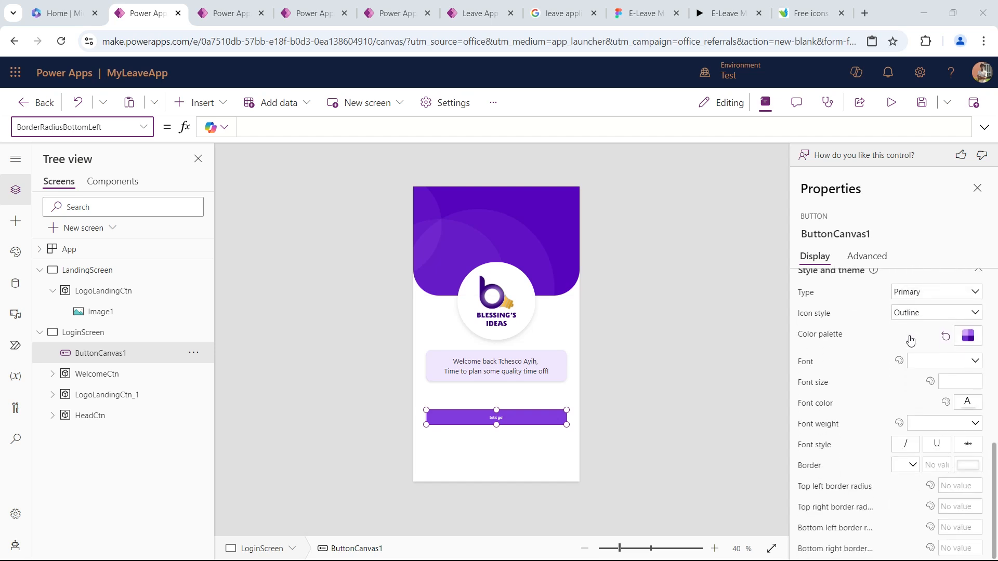
pyautogui.click(820, 483)
pyautogui.click(960, 484)
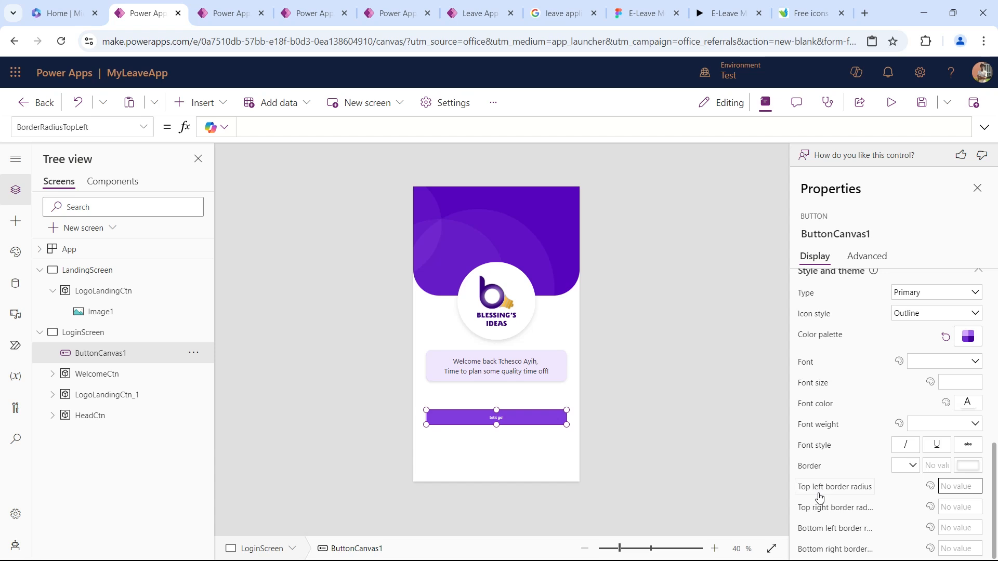
pyautogui.write('30')
pyautogui.press('Tab')
pyautogui.press('Tab')
pyautogui.press('Tab')
pyautogui.press('Tab')
pyautogui.press('Tab')
pyautogui.write('40')
pyautogui.press('BackSpace')
pyautogui.press('BackSpace')
pyautogui.write('30')
pyautogui.click(942, 508)
pyautogui.press('Delete')
pyautogui.press('Tab')
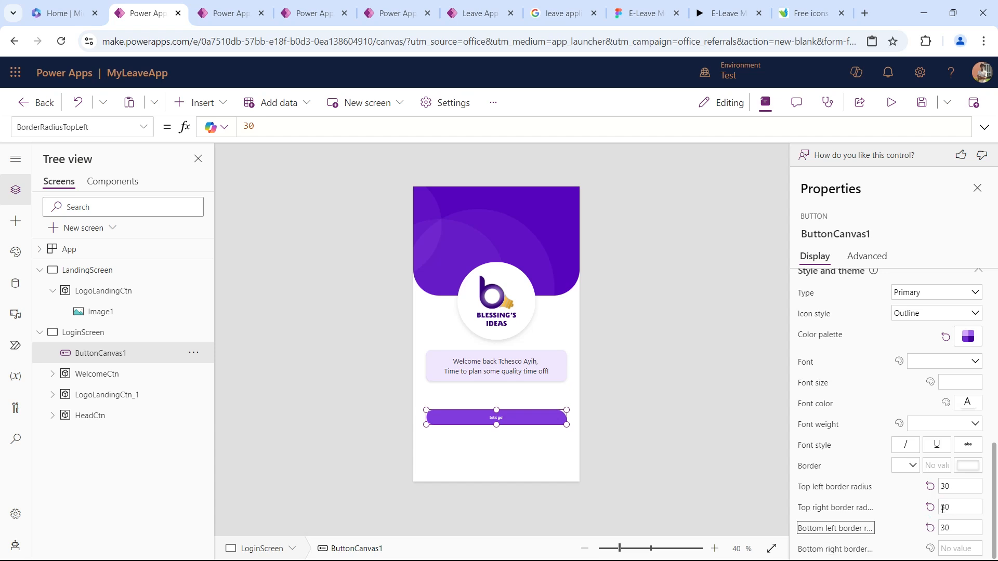
pyautogui.click(956, 549)
pyautogui.write('30')
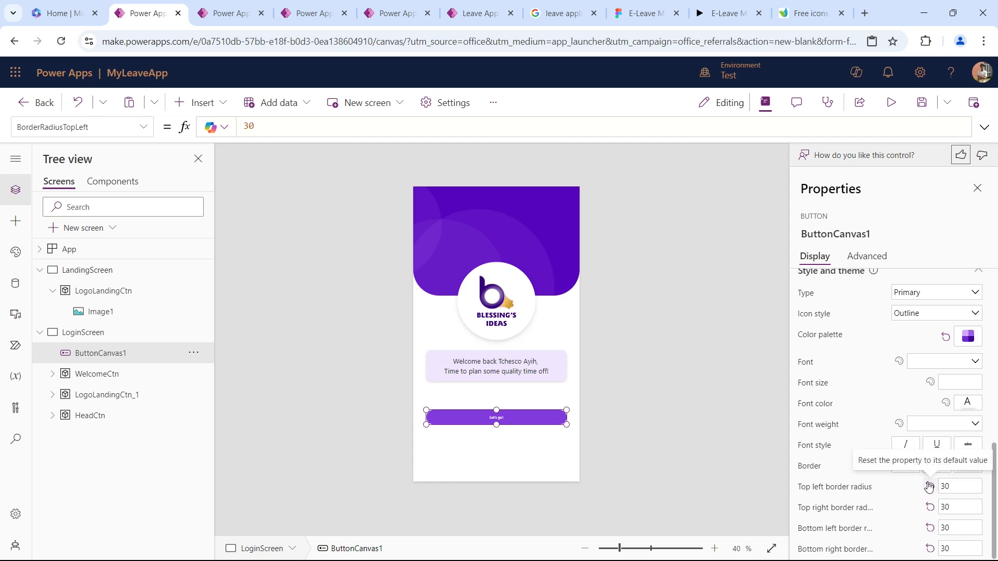
pyautogui.click(670, 424)
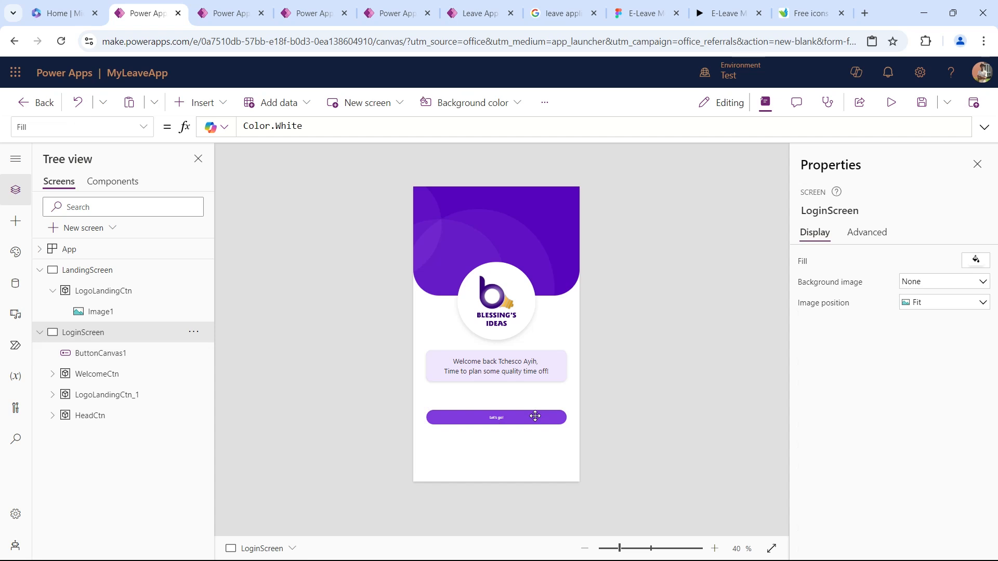
# - Nudge the "Let's go!" button up slightly, closer to the welcome message
pyautogui.click(535, 416)
pyautogui.press('Up')
pyautogui.press('Up')
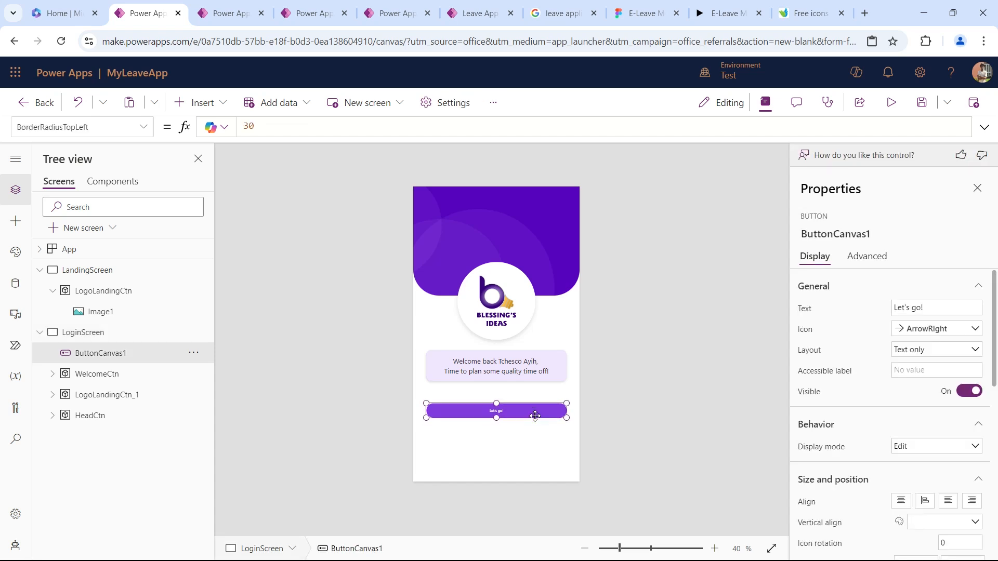
pyautogui.click(609, 393)
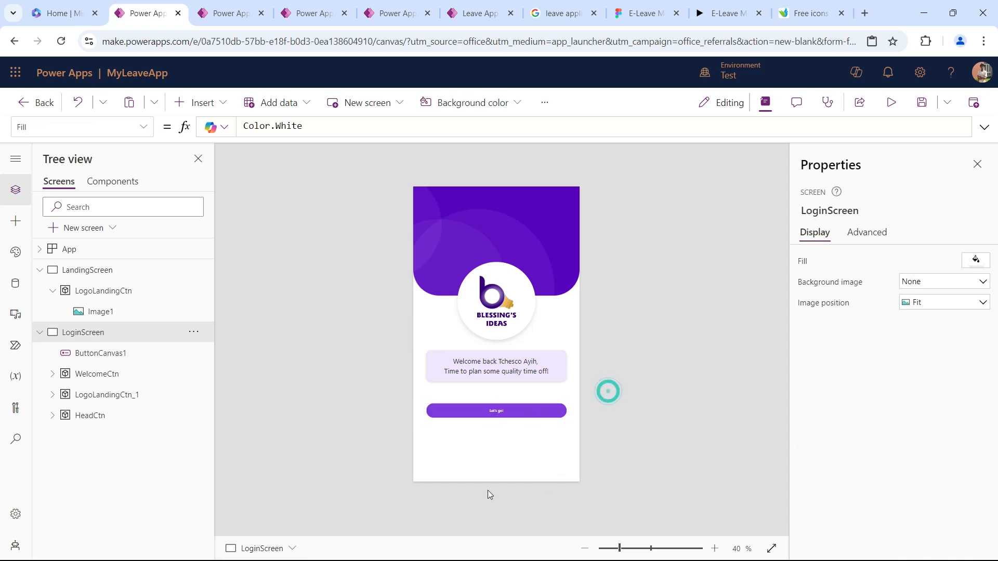
# - Check the footer in the E-Leave Figma design, then insert a text control in the login screen's lower-left corner at X 0, Y 1072
pyautogui.click(640, 11)
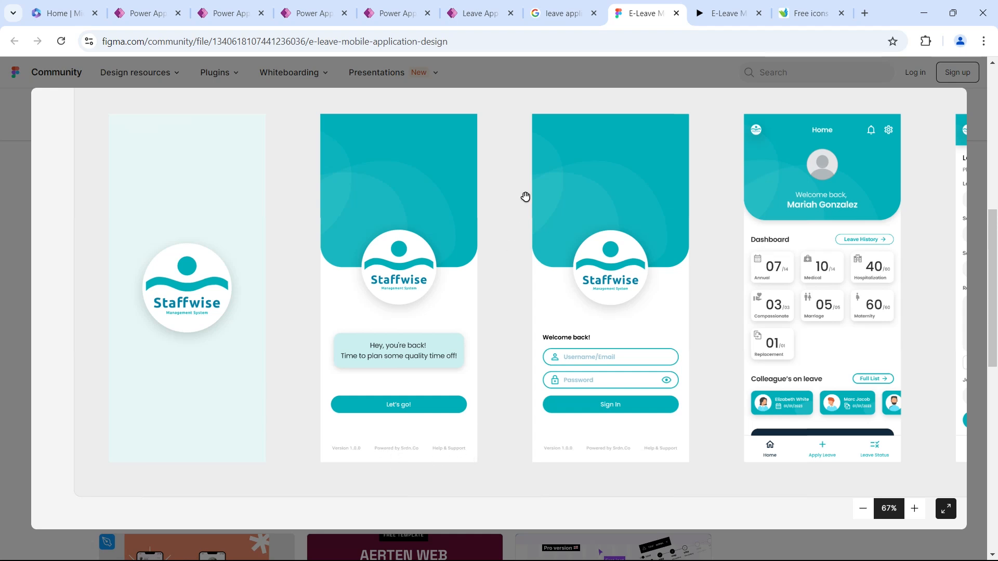
pyautogui.click(145, 13)
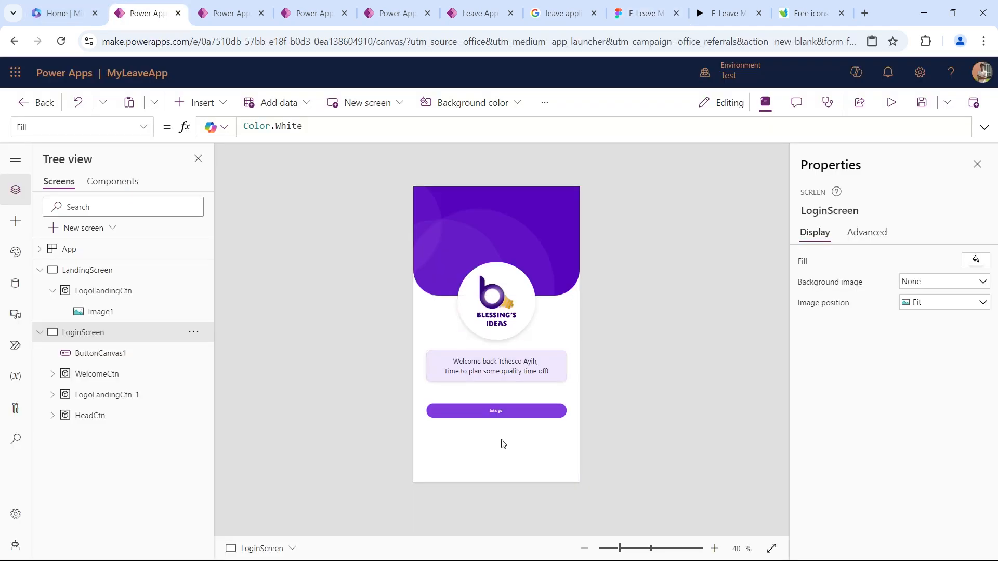
pyautogui.click(207, 106)
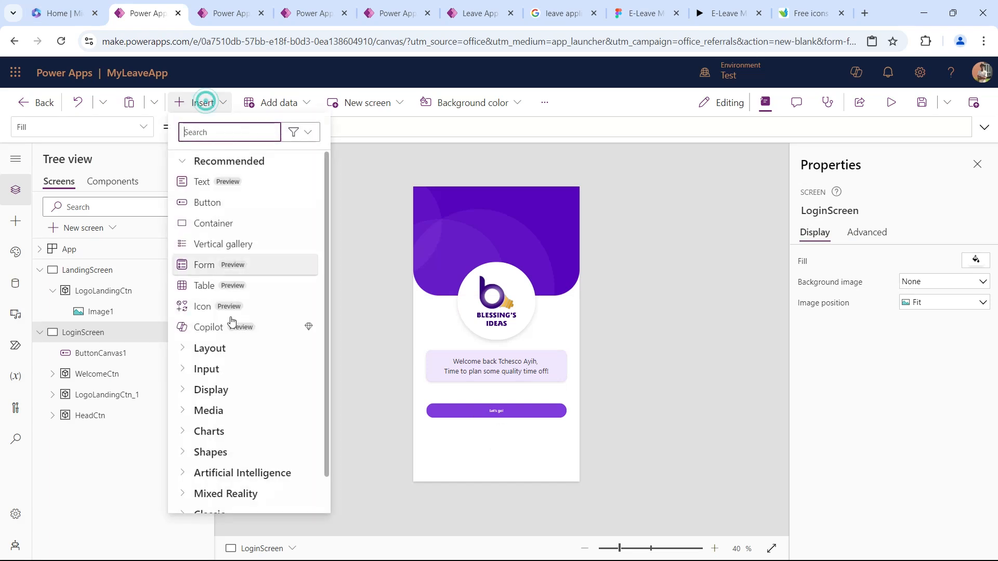
pyautogui.click(234, 183)
pyautogui.moveTo(441, 204); pyautogui.dragTo(426, 470)
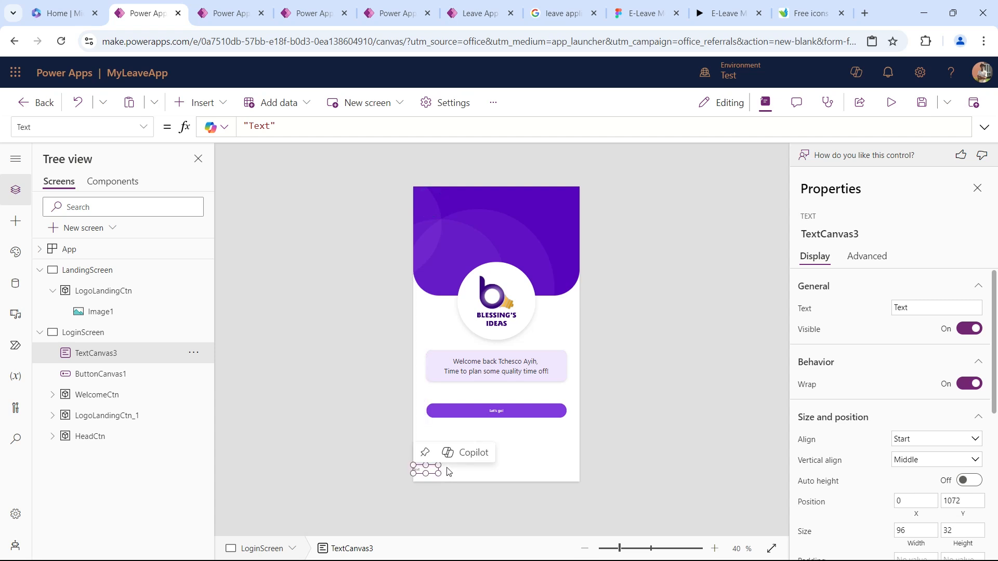
# - Set the font color of the new footer text control to the custom dark grey 454545
pyautogui.scroll(-5, 953, 462)
pyautogui.click(973, 404)
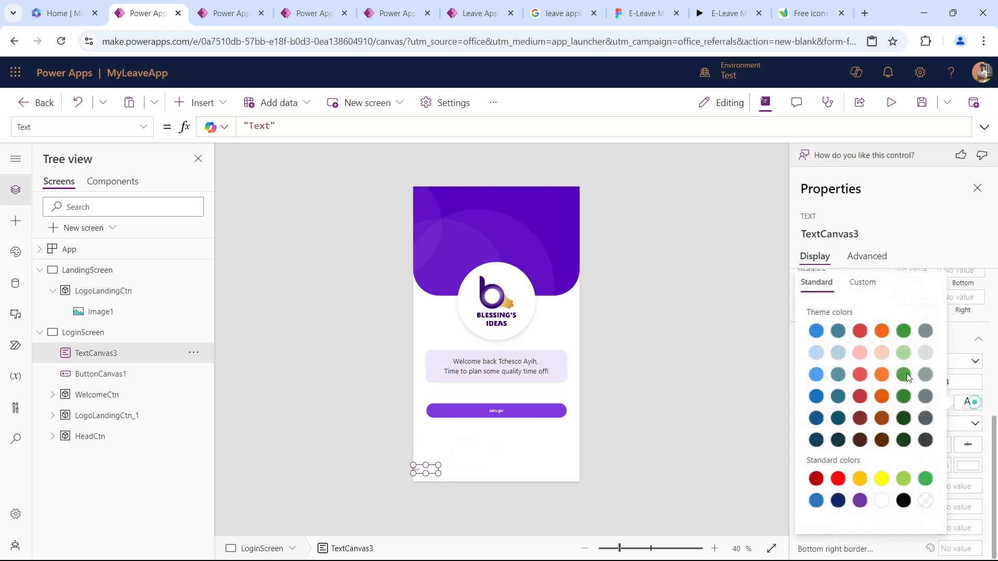
pyautogui.click(861, 287)
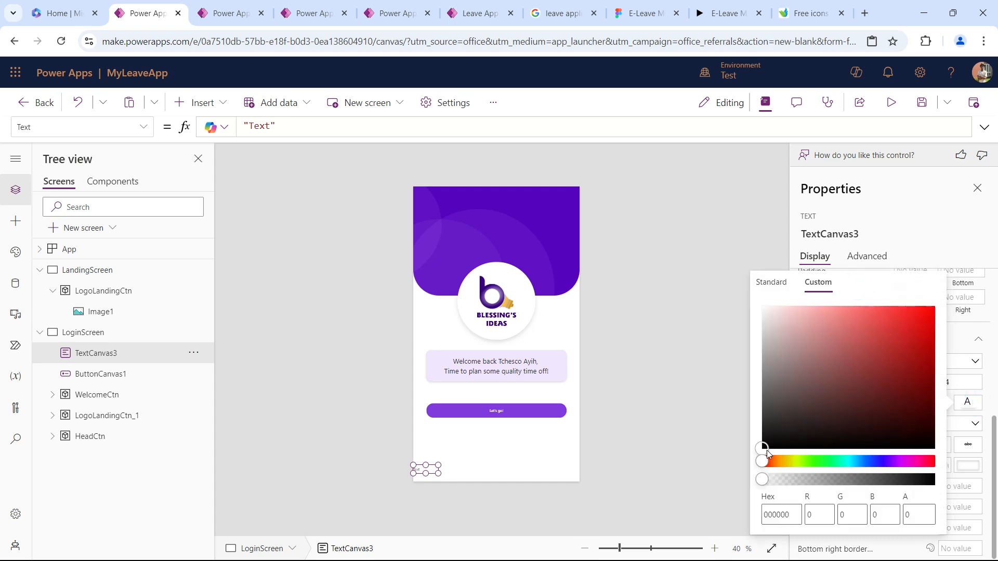
pyautogui.moveTo(753, 442); pyautogui.dragTo(734, 412)
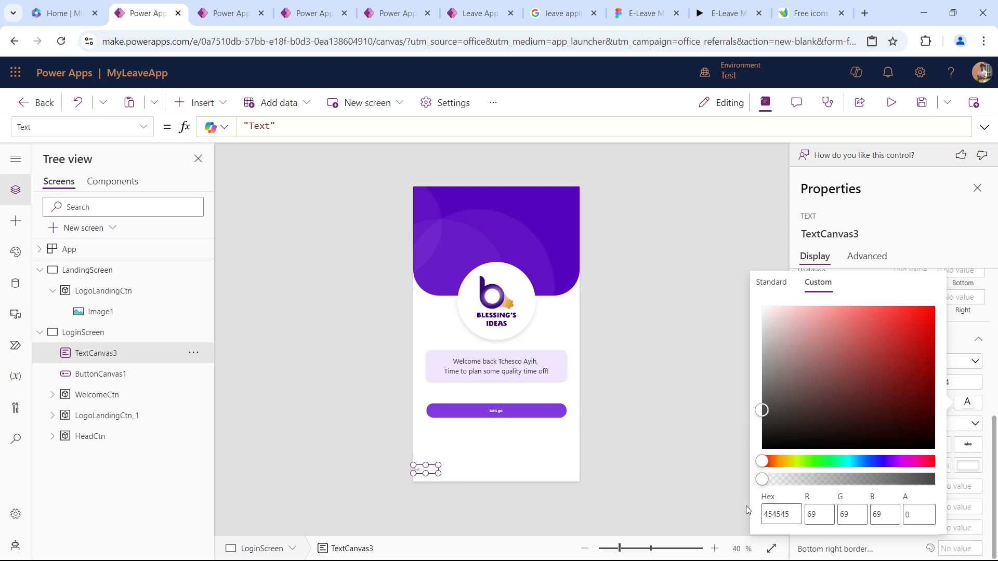
pyautogui.click(627, 373)
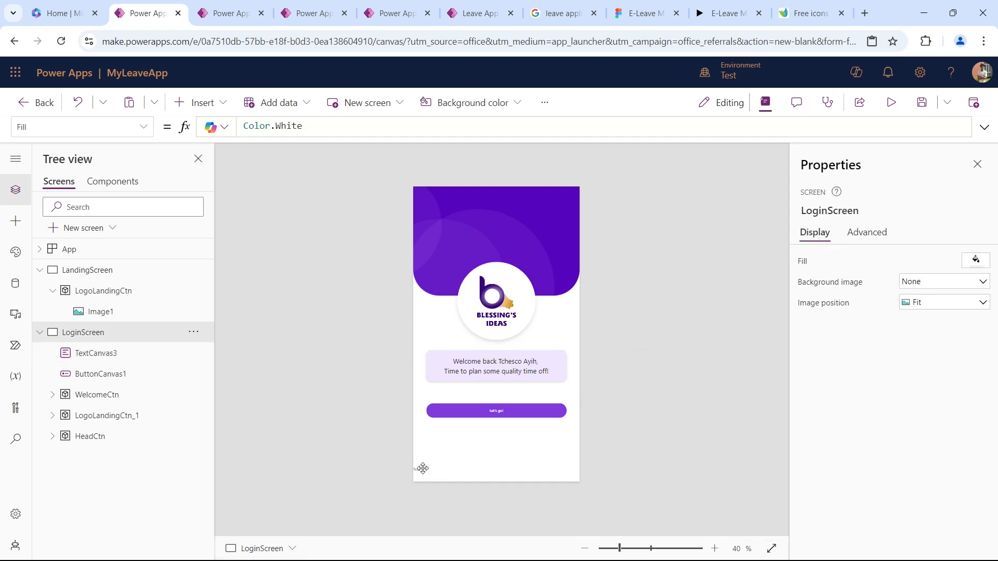
# - Set the horizontal alignment of the login screen's footer text to End
pyautogui.click(424, 469)
pyautogui.scroll(-5, 944, 469)
pyautogui.scroll(4, 926, 447)
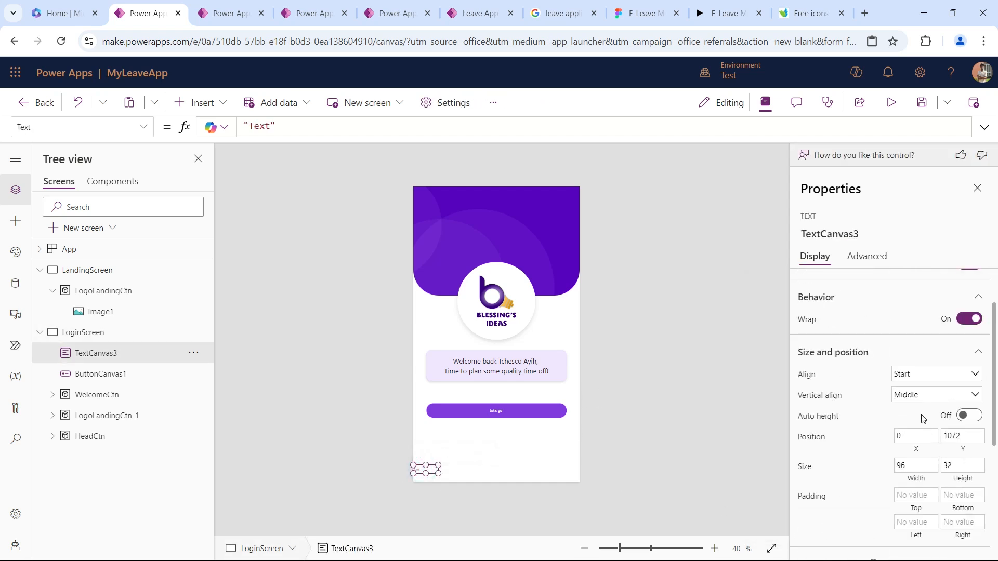
pyautogui.scroll(-3, 907, 424)
pyautogui.scroll(-2, 907, 416)
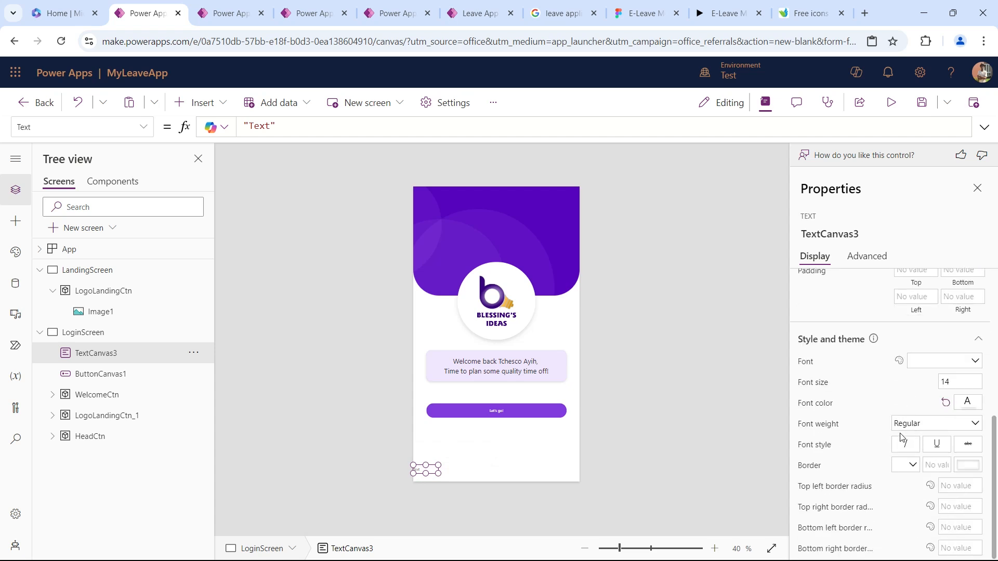
pyautogui.scroll(5, 881, 429)
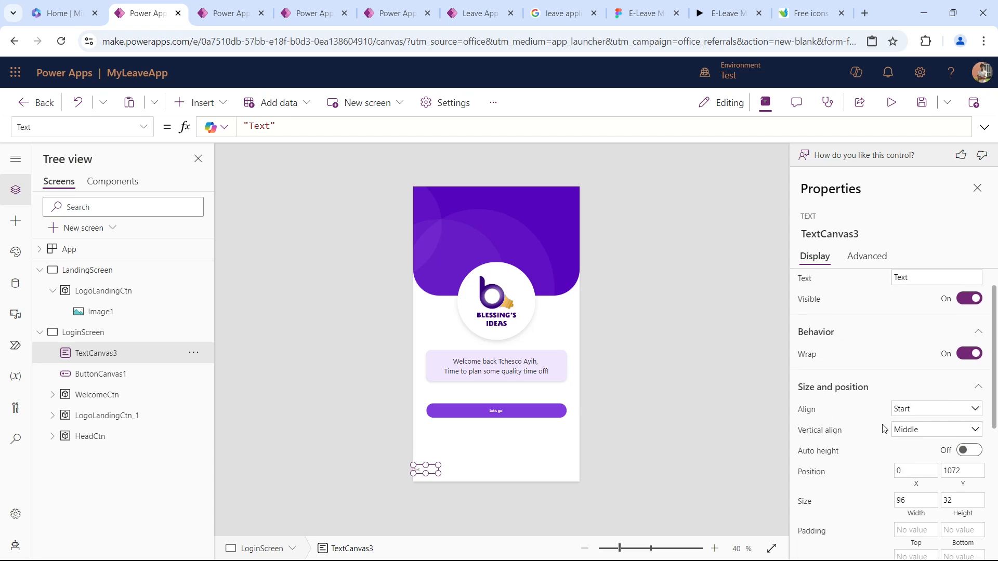
pyautogui.click(913, 416)
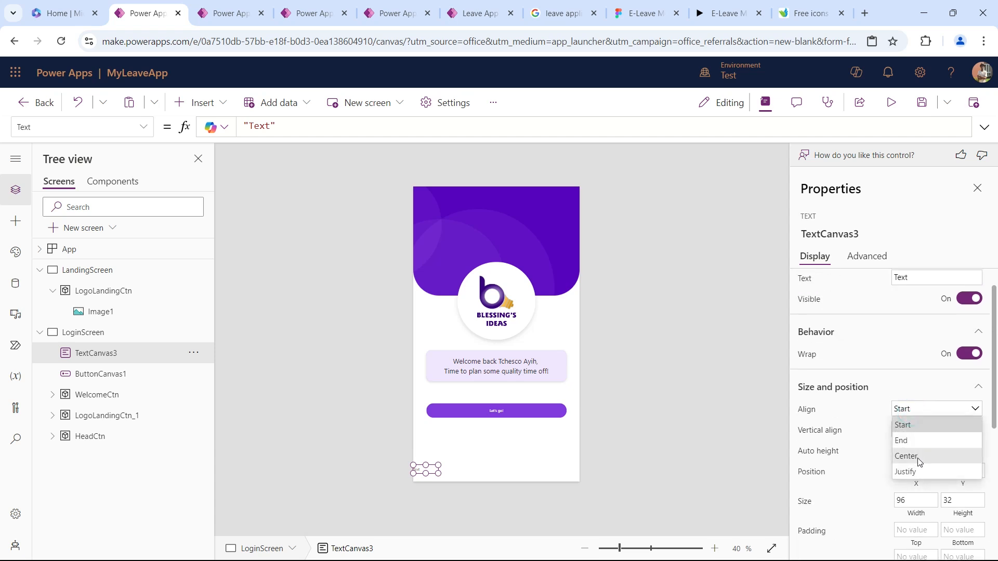
pyautogui.click(903, 440)
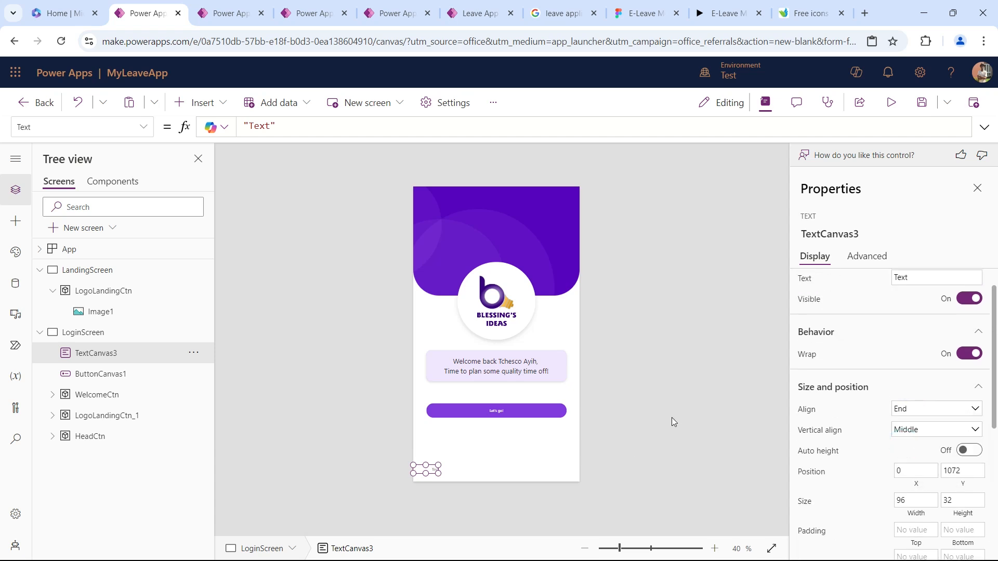
# - Set the width of the footer text control to 150
pyautogui.scroll(1, 878, 339)
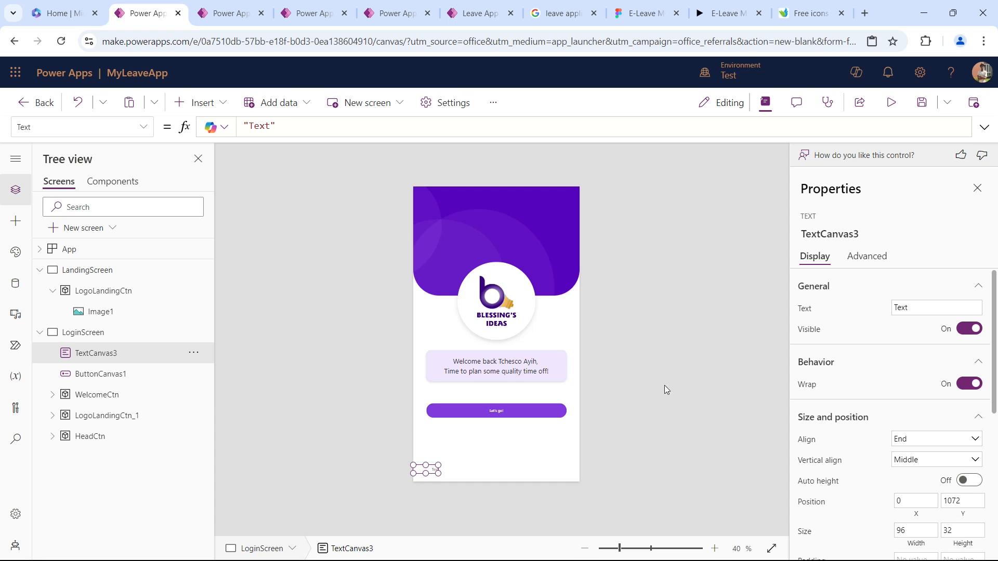
pyautogui.scroll(-3, 904, 421)
pyautogui.scroll(1, 905, 416)
pyautogui.click(915, 400)
pyautogui.doubleClick(915, 401)
pyautogui.write('150')
pyautogui.press('Tab')
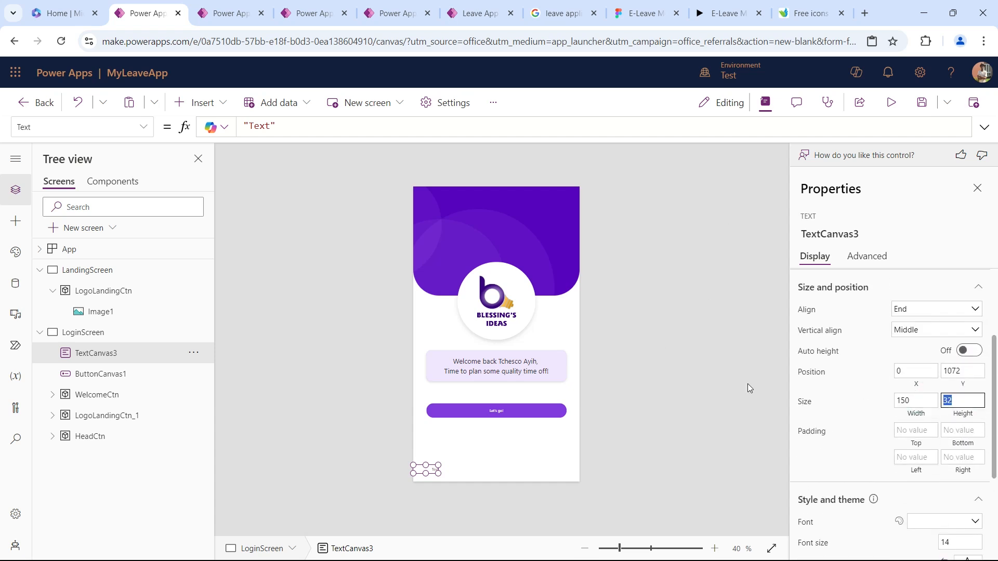
# - Change the footer control's text to "Version 1.0.1" and preview the app
pyautogui.scroll(2, 930, 312)
pyautogui.doubleClick(927, 313)
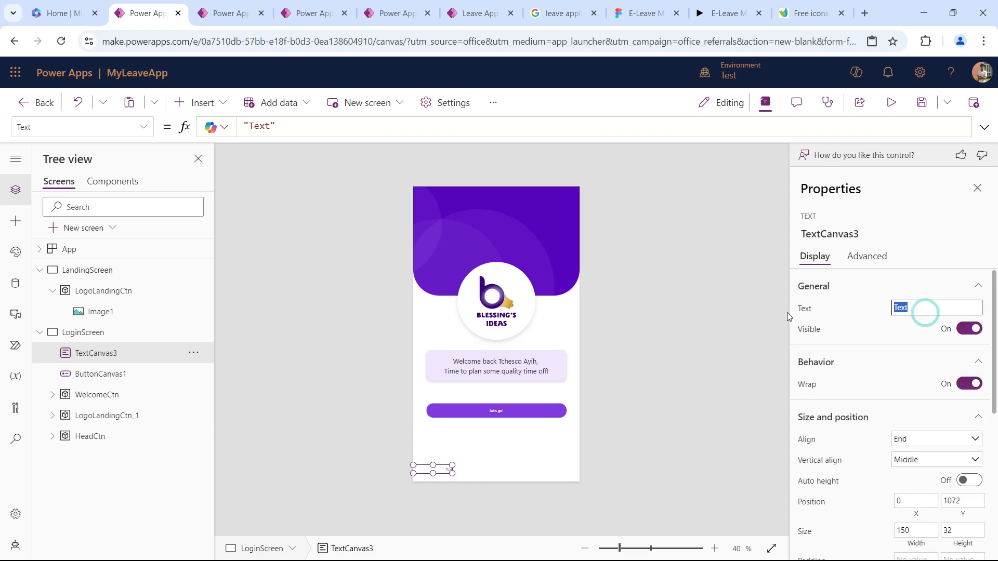
pyautogui.write('Version 1.0.1')
pyautogui.press('Tab')
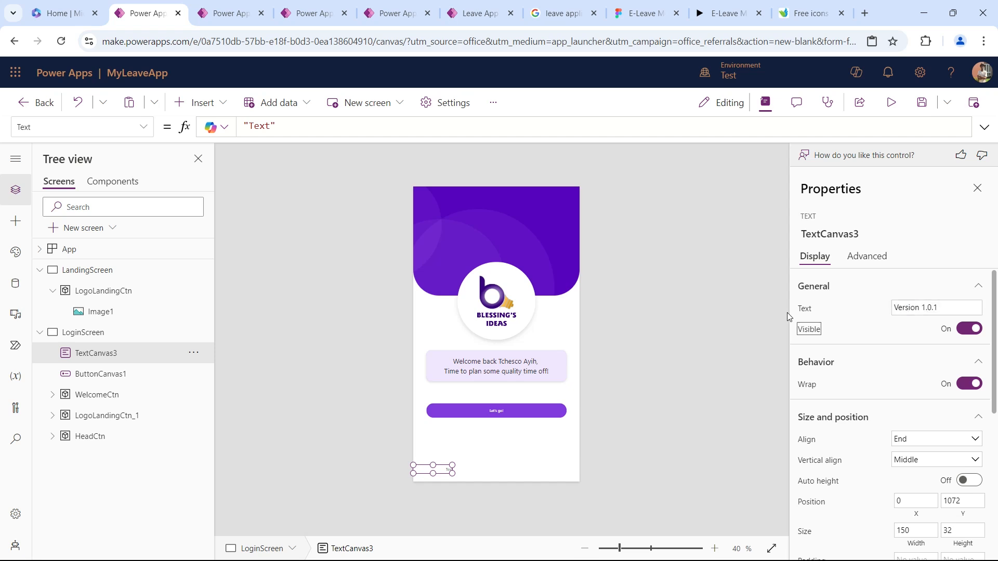
pyautogui.click(891, 103)
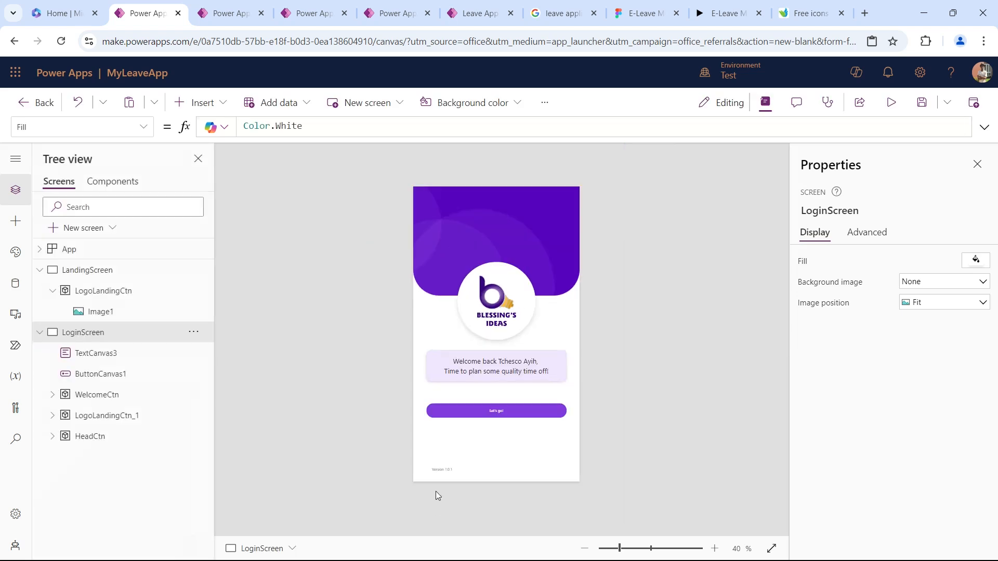
# - Duplicate the version text by copying and pasting its code, and place the copy in the login screen's lower-right corner at X 490, Y 1072
pyautogui.click(442, 470)
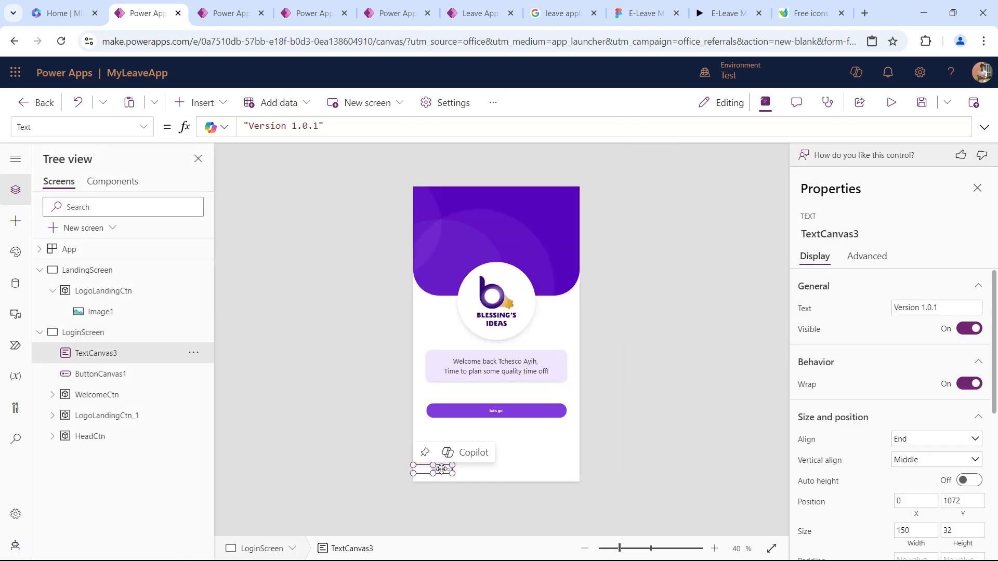
pyautogui.rightClick(441, 469)
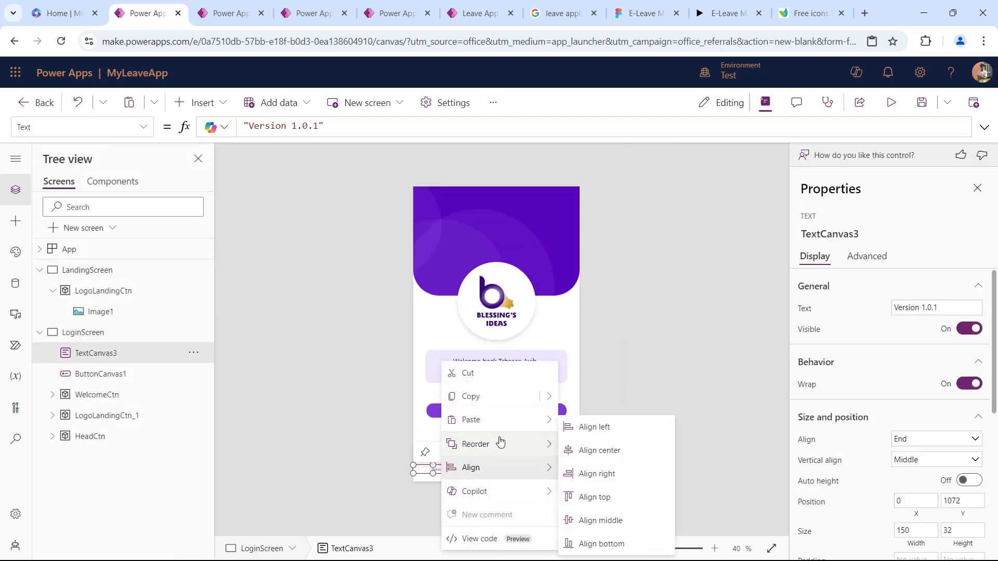
pyautogui.moveTo(541, 403)
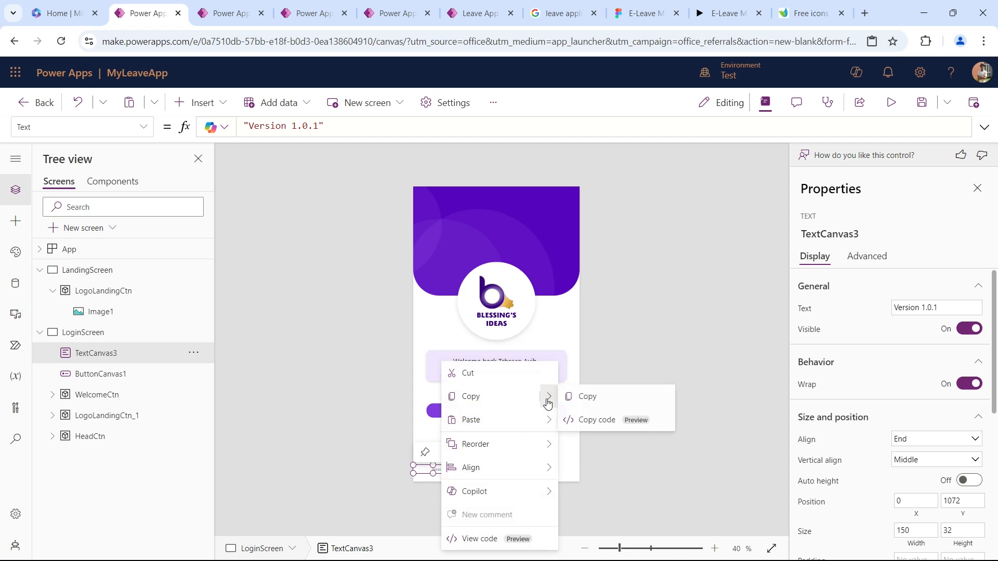
pyautogui.click(621, 416)
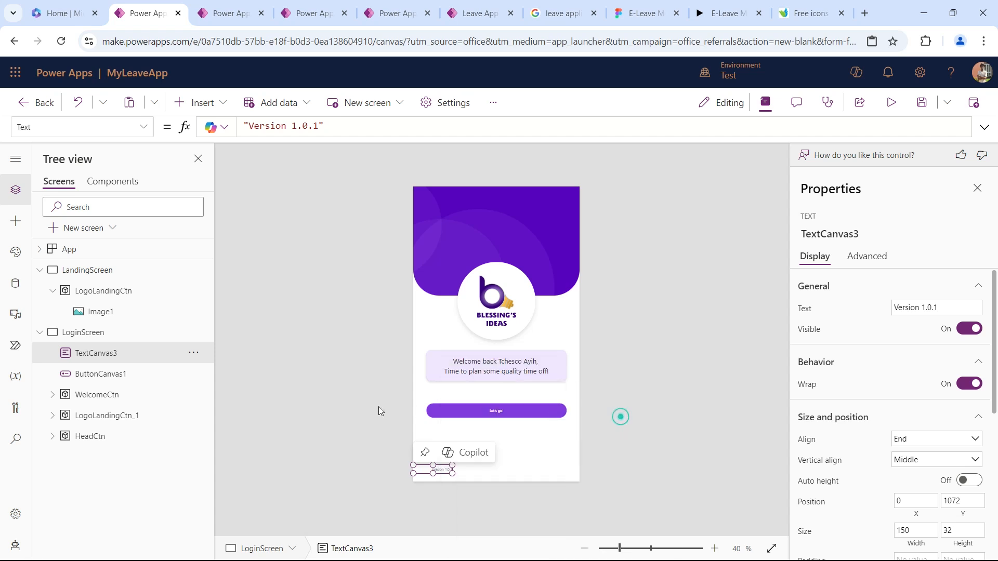
pyautogui.click(194, 353)
pyautogui.moveTo(276, 283)
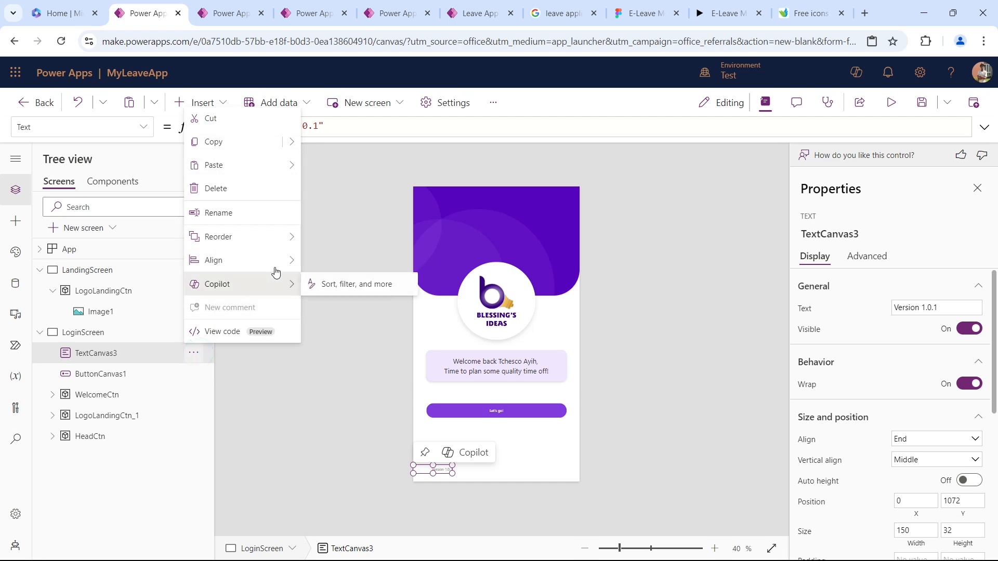
pyautogui.moveTo(281, 166)
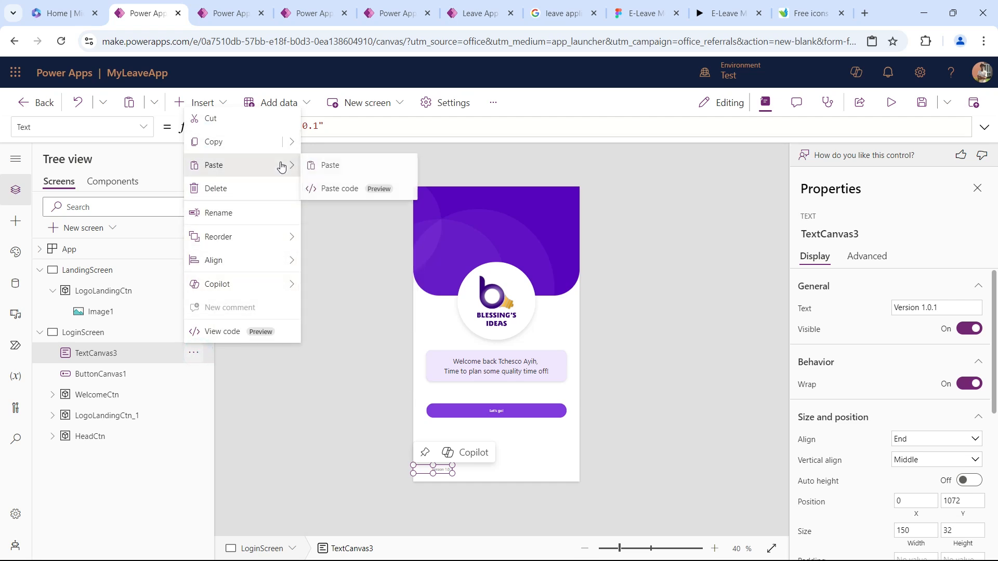
pyautogui.click(336, 187)
pyautogui.moveTo(463, 200); pyautogui.dragTo(574, 470)
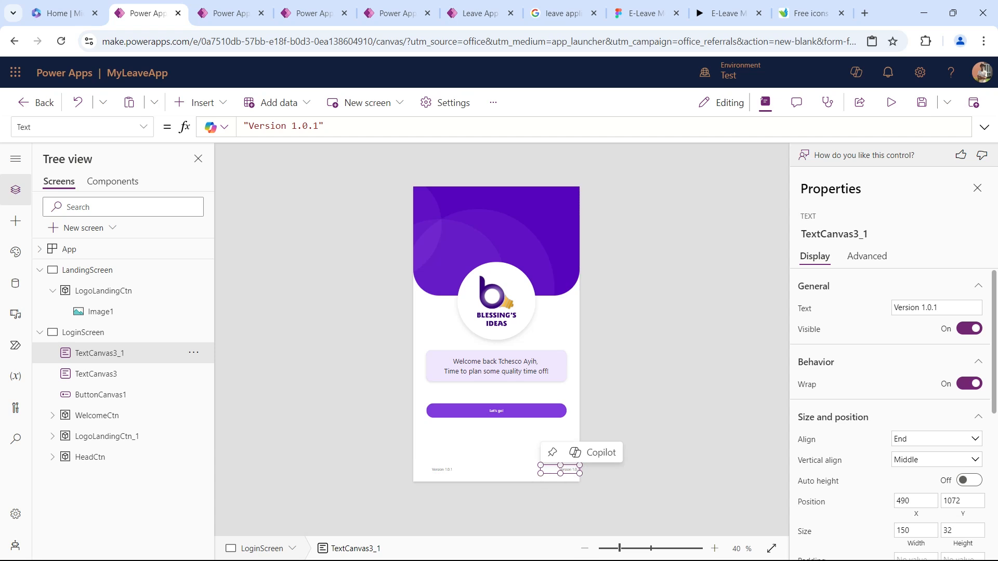
# - Align the right footer copy to Start and change its text to "Help & Support"
pyautogui.click(916, 439)
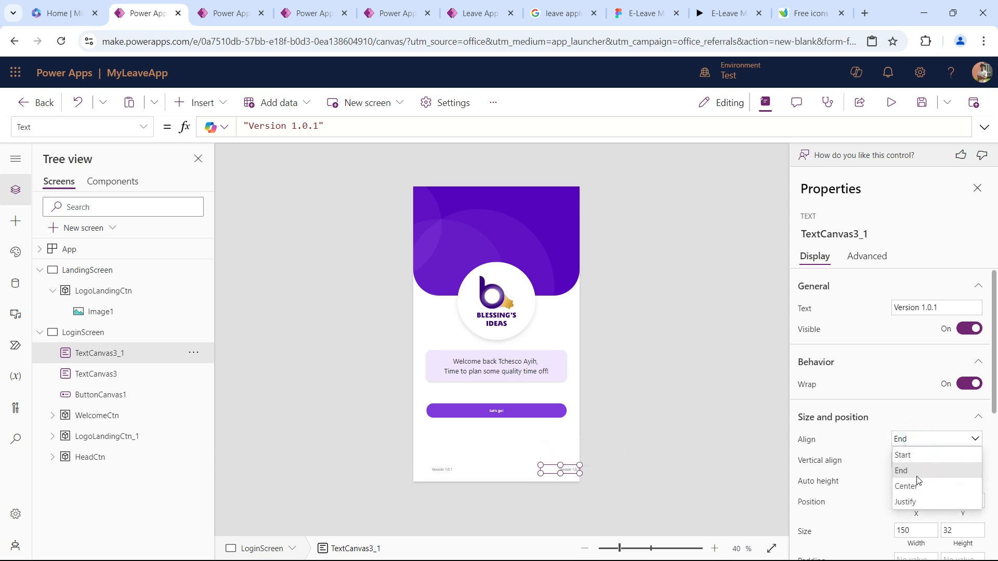
pyautogui.click(916, 454)
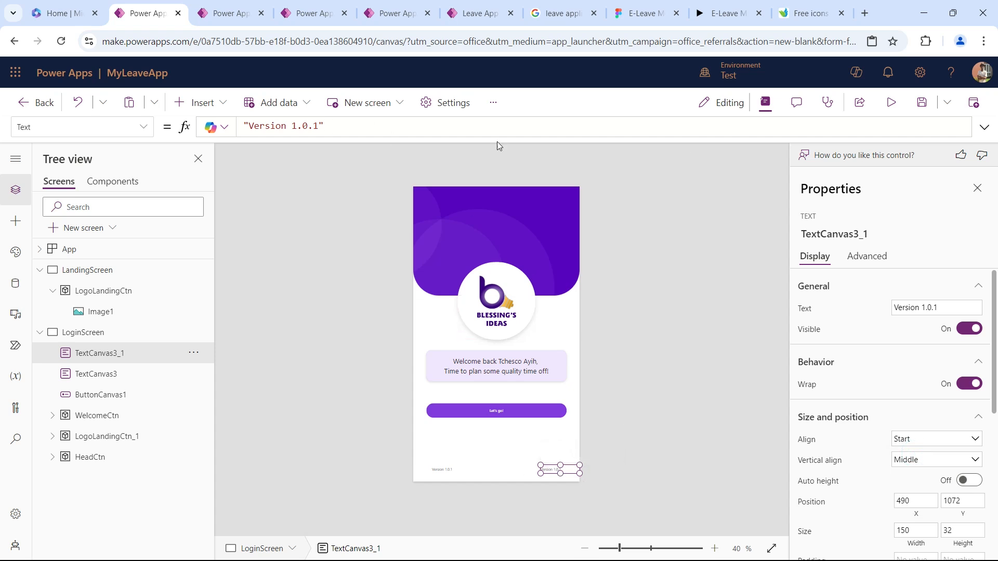
pyautogui.moveTo(945, 307); pyautogui.dragTo(814, 305)
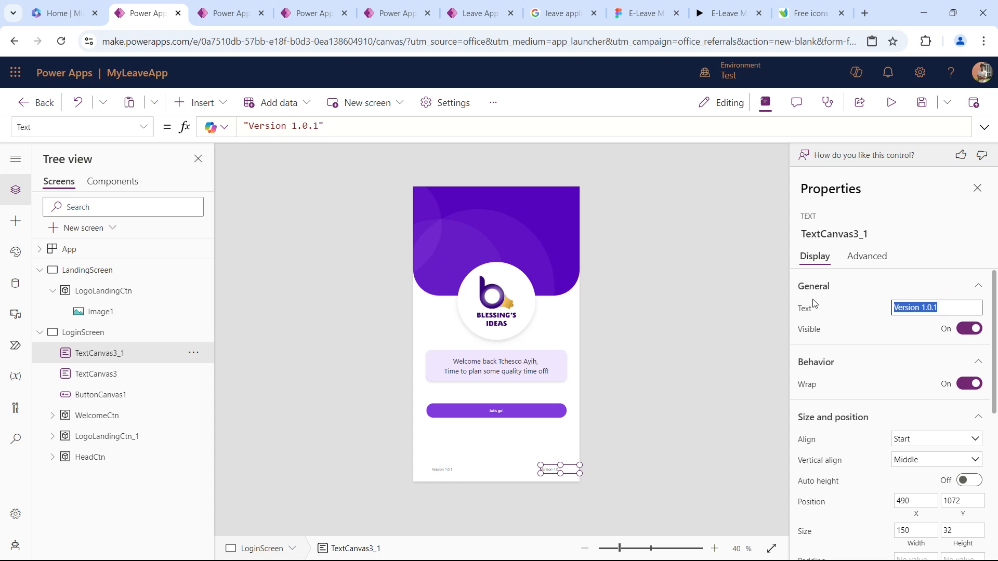
pyautogui.write('Help & Support')
pyautogui.press('Tab')
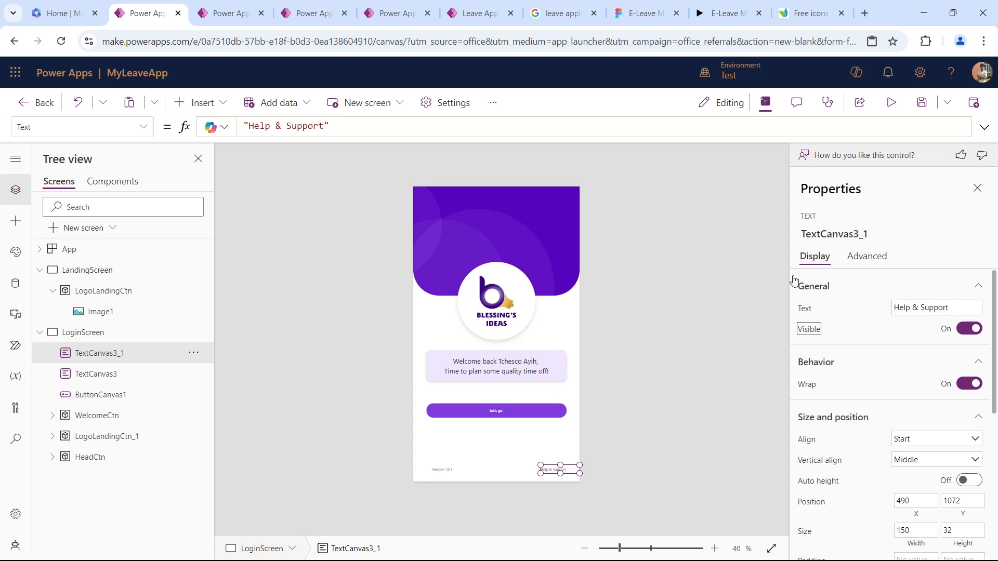
# - Paste the copied text control code into LoginScreen again and place the new copy between the two footer texts at X 257, Y 1072
pyautogui.click(676, 340)
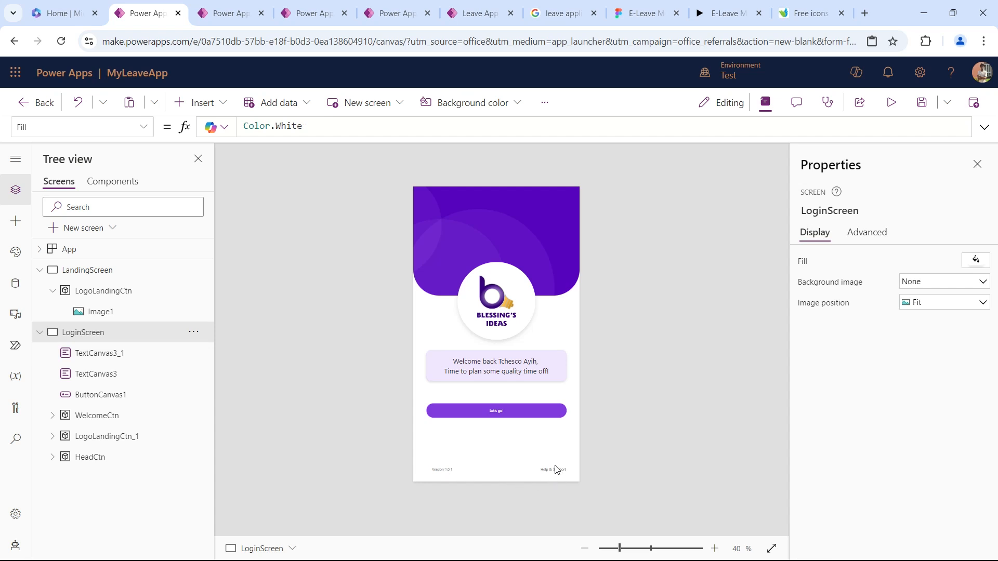
pyautogui.click(193, 331)
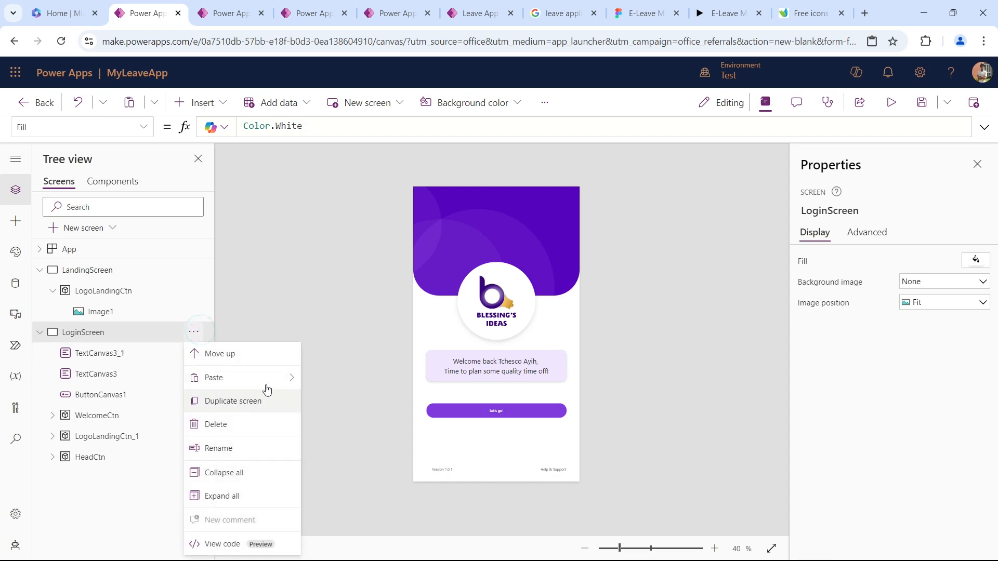
pyautogui.moveTo(280, 385)
pyautogui.click(334, 401)
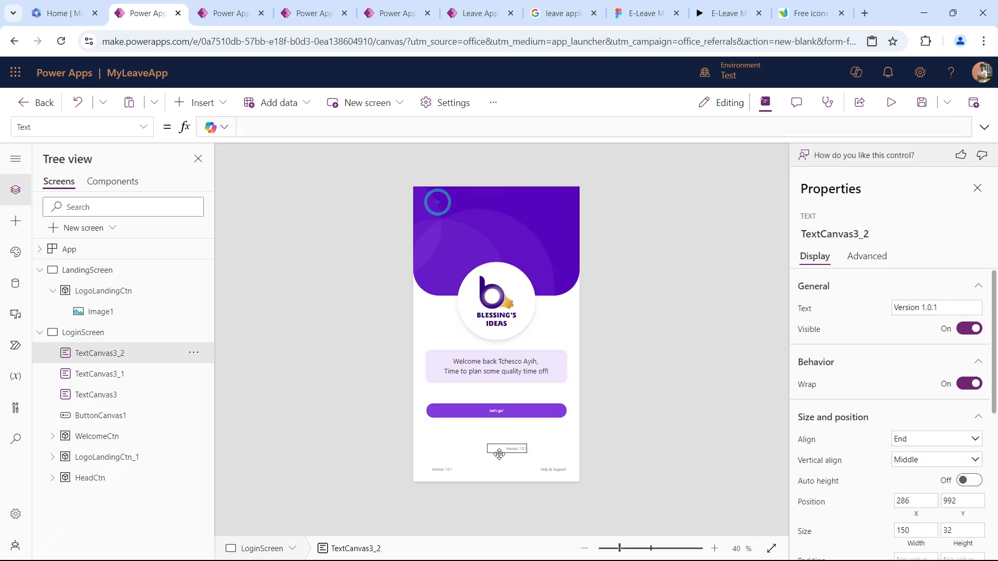
pyautogui.moveTo(494, 469); pyautogui.dragTo(495, 473)
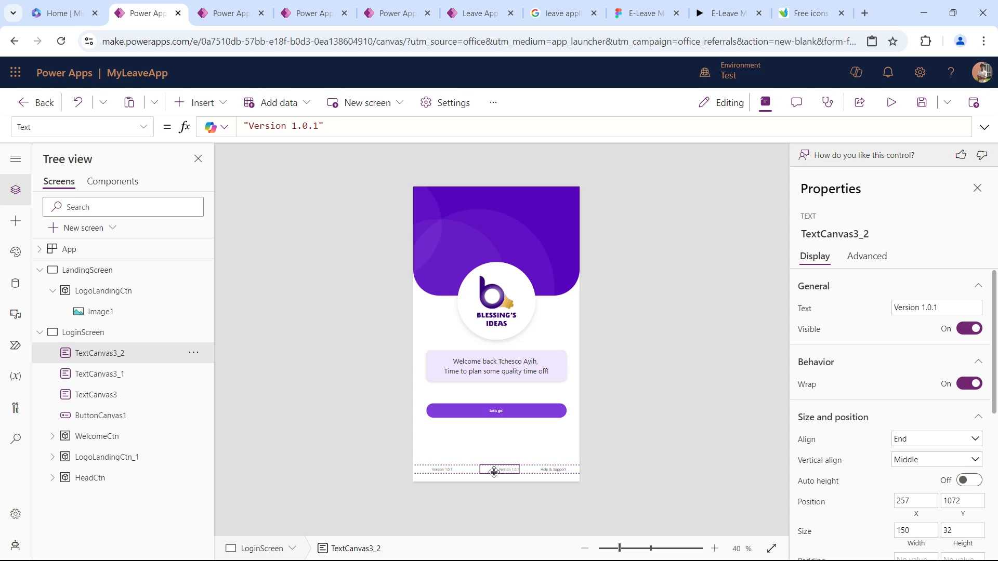
# - Center-align the middle footer text and change it to "Powered By Blessing's Ideas"
pyautogui.click(907, 441)
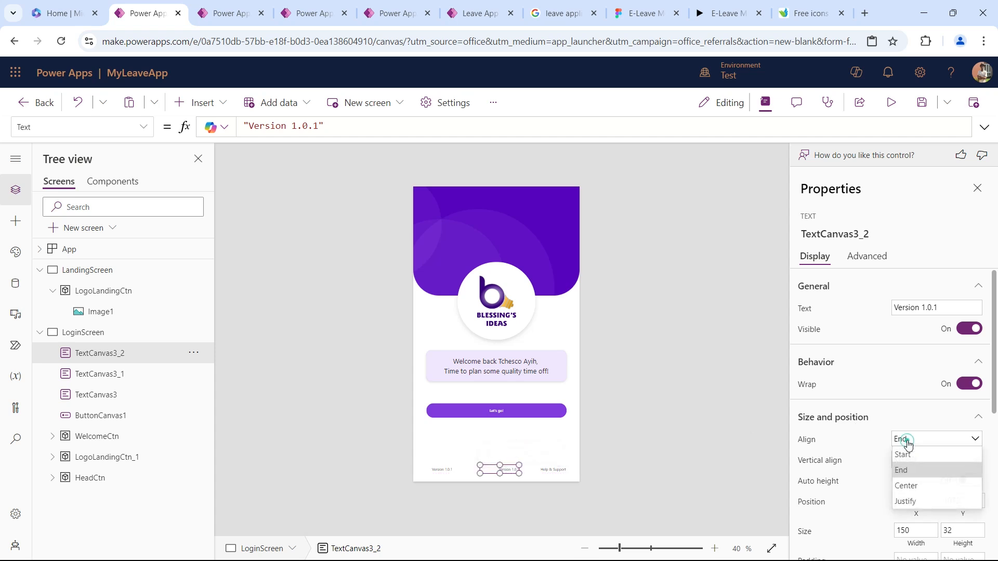
pyautogui.click(908, 486)
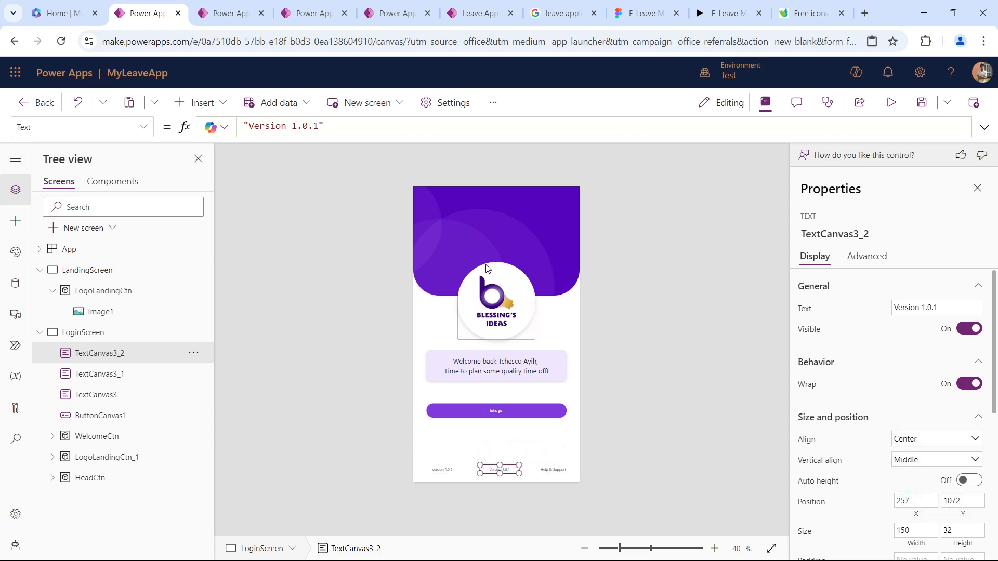
pyautogui.click(960, 308)
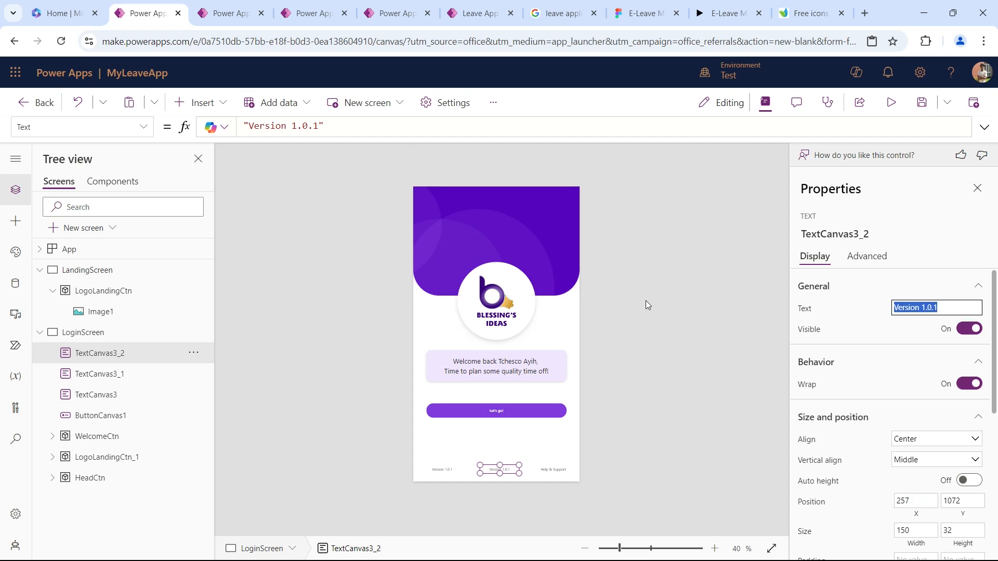
pyautogui.write('Powered By Blessings')
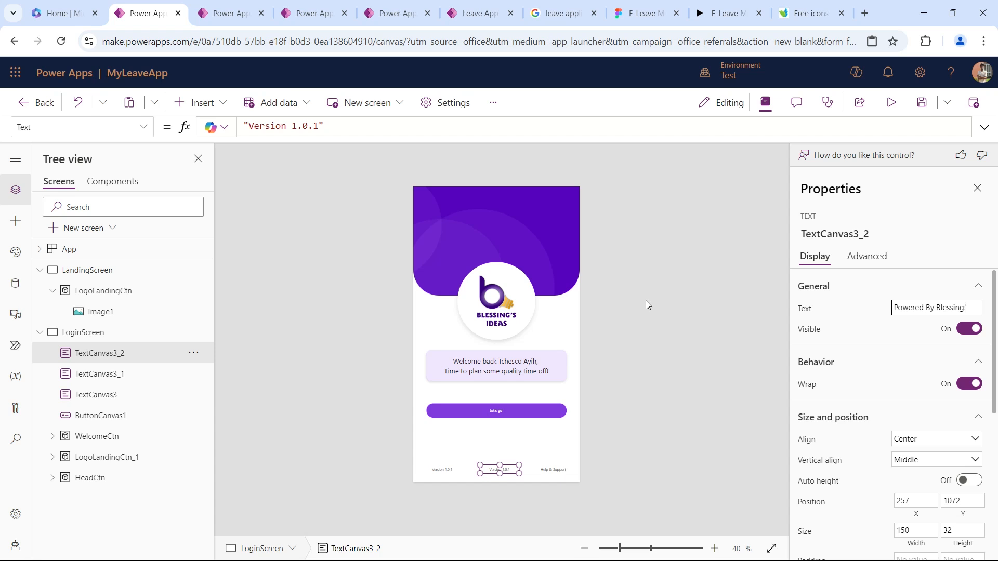
pyautogui.write('ea')
pyautogui.press('Tab')
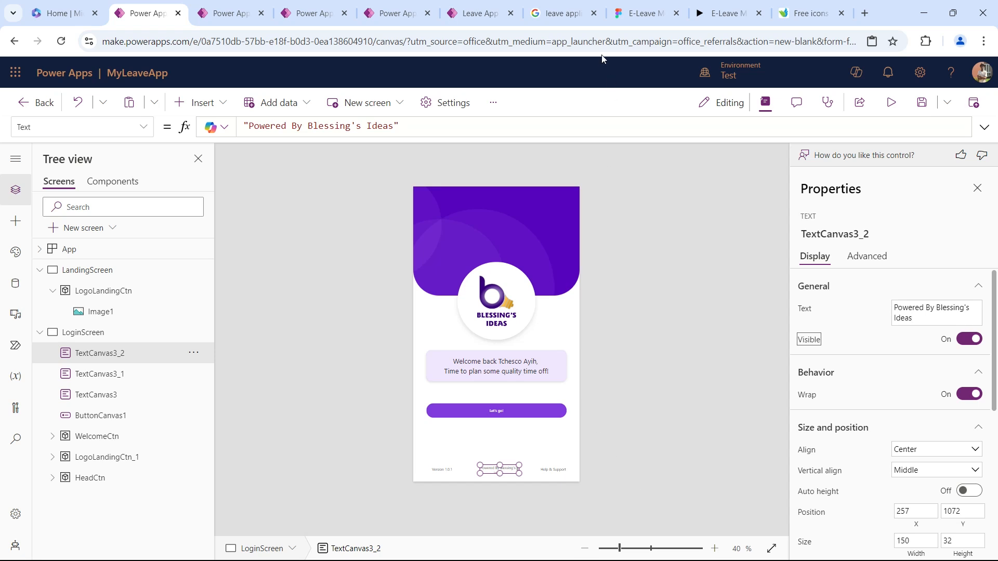
# - Switch to the E-Leave Figma design and compare its login screens with the app
pyautogui.click(634, 16)
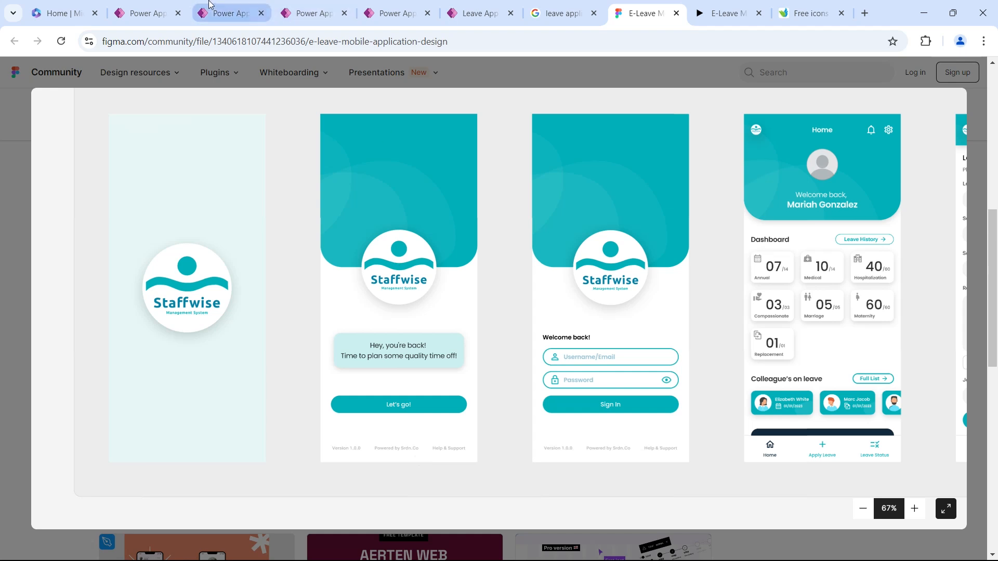
# - Switch back to MyLeaveApp in Power Apps and set the middle footer text's width to 200
pyautogui.click(150, 13)
pyautogui.scroll(-3, 879, 418)
pyautogui.scroll(3, 880, 417)
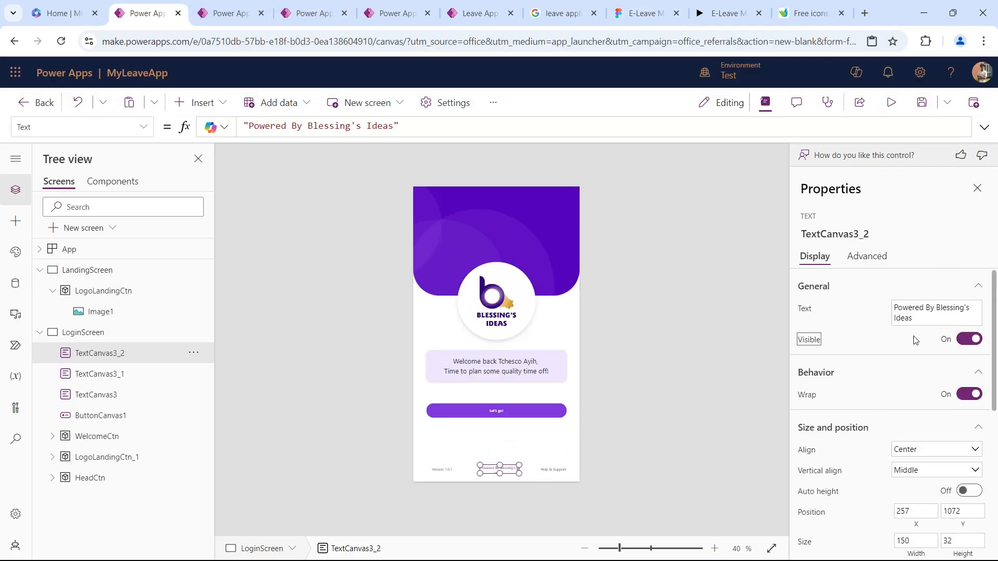
pyautogui.scroll(-3, 915, 341)
pyautogui.doubleClick(915, 411)
pyautogui.write('200')
pyautogui.press('Tab')
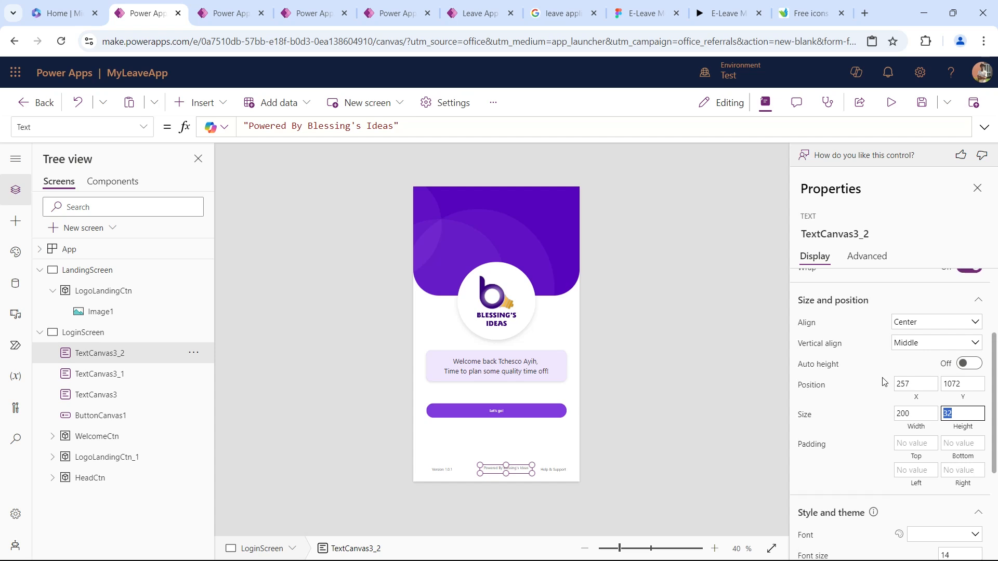
# - Shorten the middle footer text on LoginScreen to "By Blessing's Ideas"
pyautogui.scroll(3, 885, 366)
pyautogui.doubleClick(915, 307)
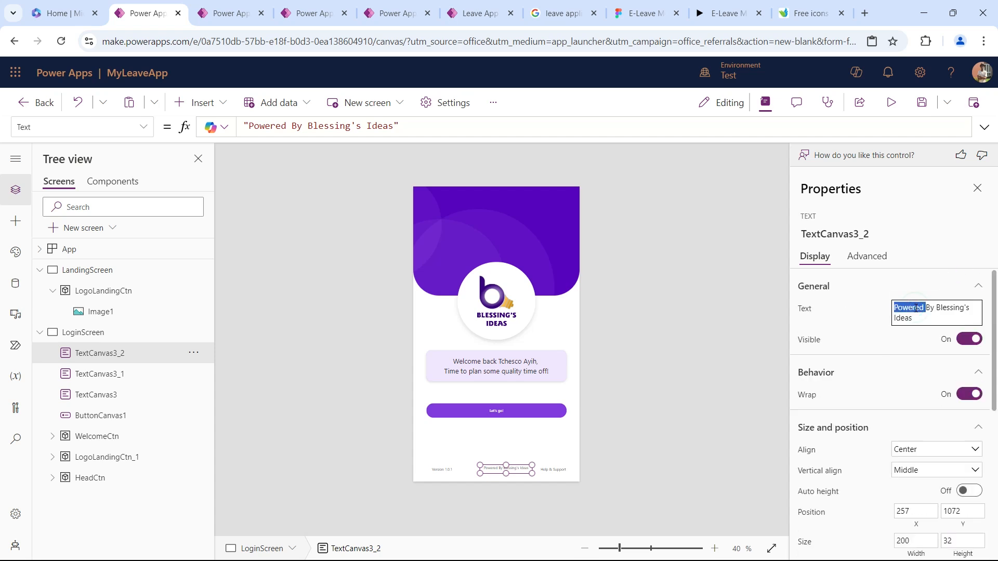
pyautogui.press('BackSpace')
pyautogui.press('Tab')
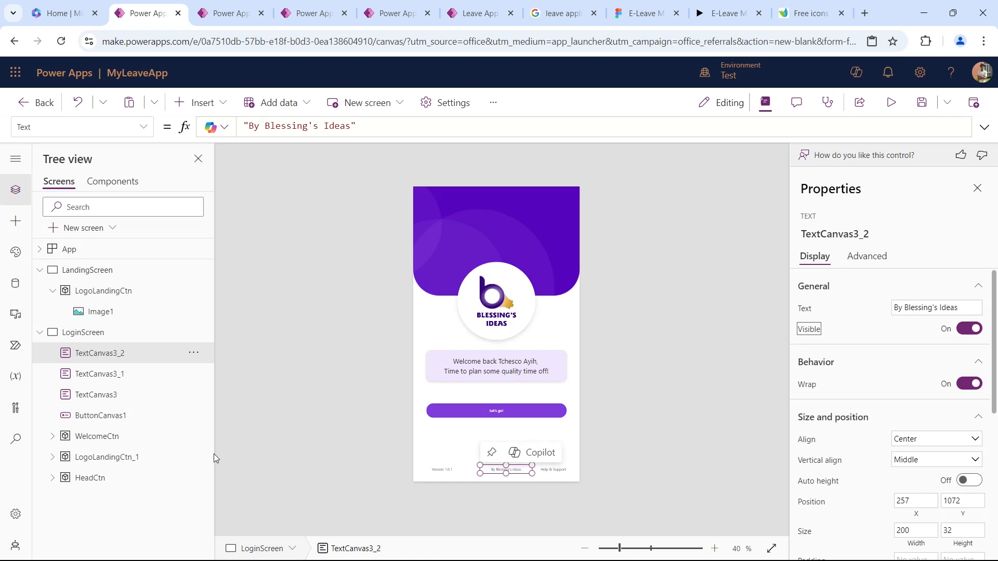
# - Center the middle footer text control horizontally on LoginScreen and preview the app
pyautogui.click(193, 355)
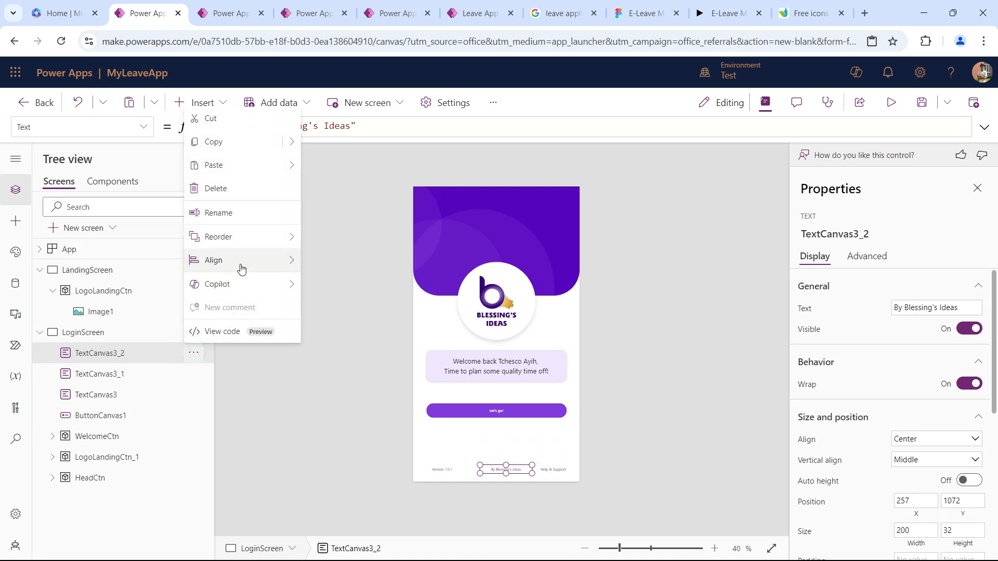
pyautogui.moveTo(242, 264)
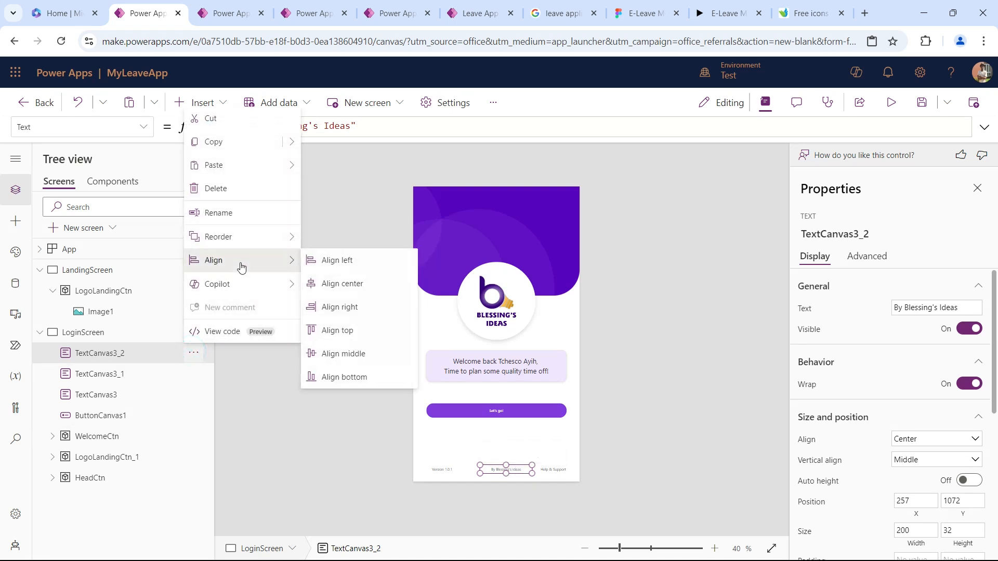
pyautogui.click(346, 285)
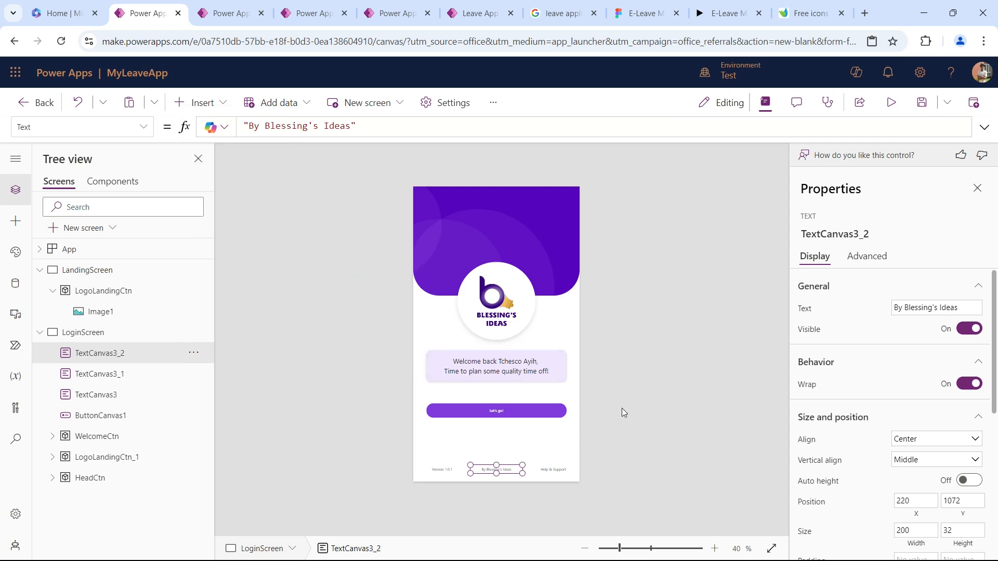
pyautogui.click(887, 103)
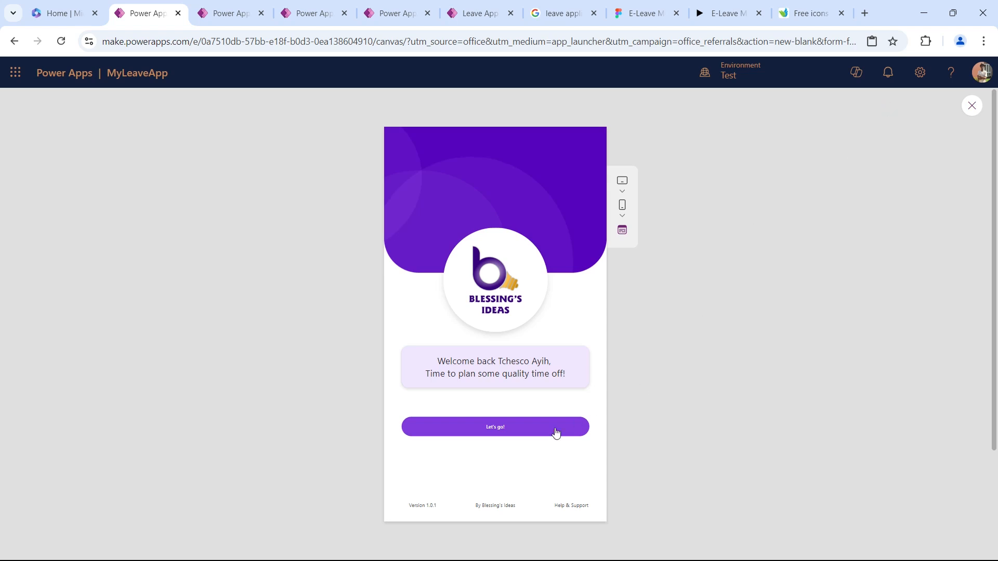